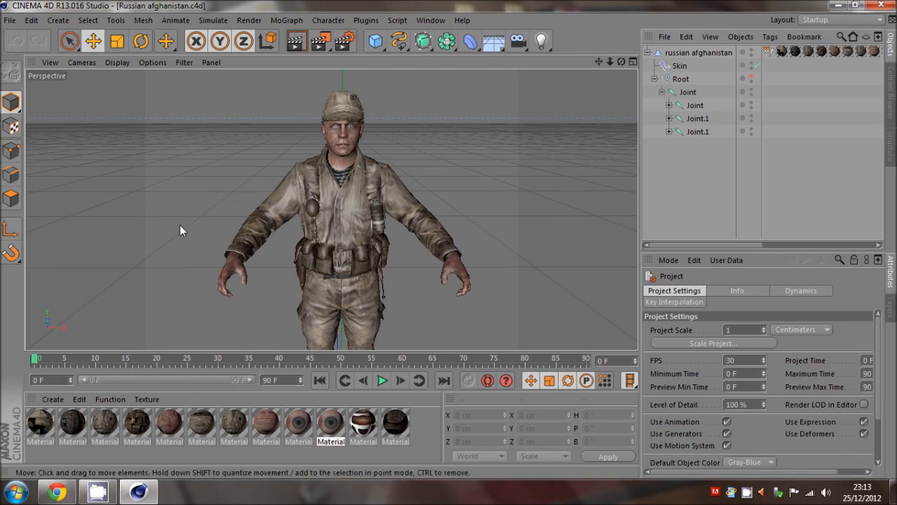
# Start opening a project file and browse the documents library to the Call Of Duty Model Pack folder in 3d models
pyautogui.click(10, 19)
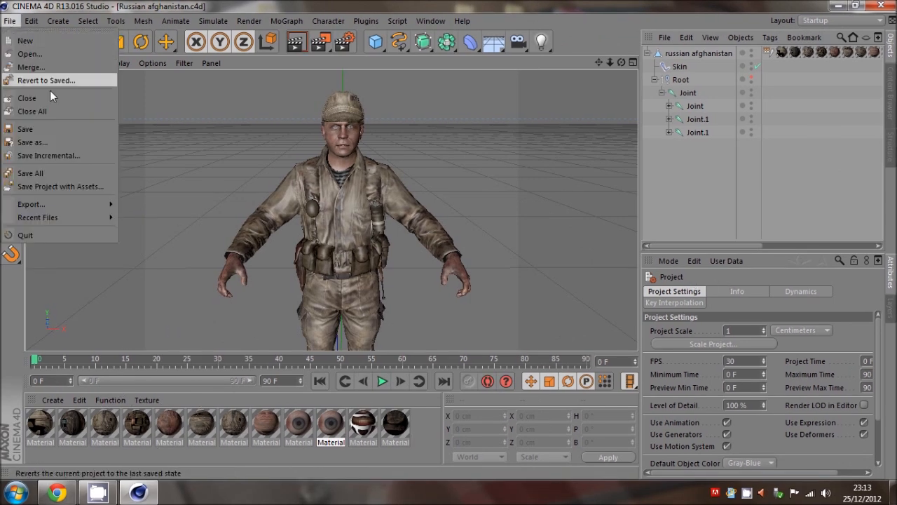
pyautogui.click(29, 53)
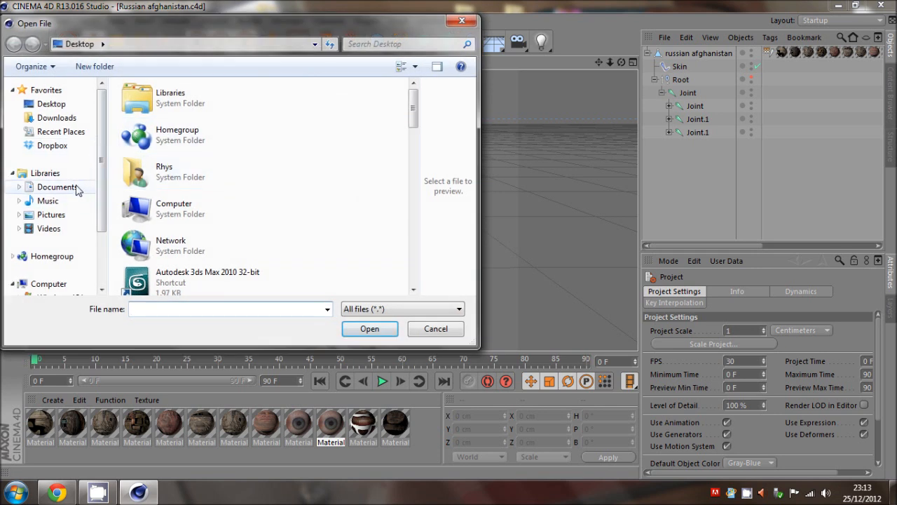
pyautogui.click(58, 186)
pyautogui.doubleClick(228, 238)
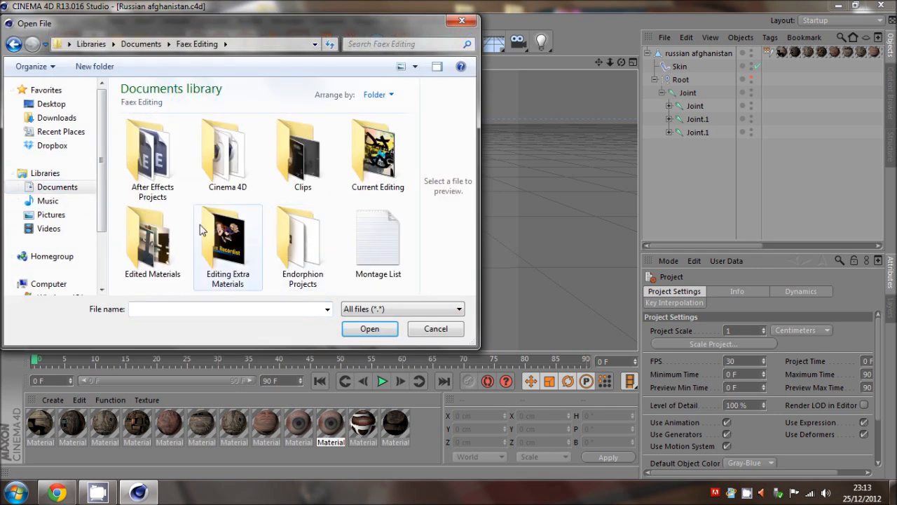
pyautogui.doubleClick(226, 235)
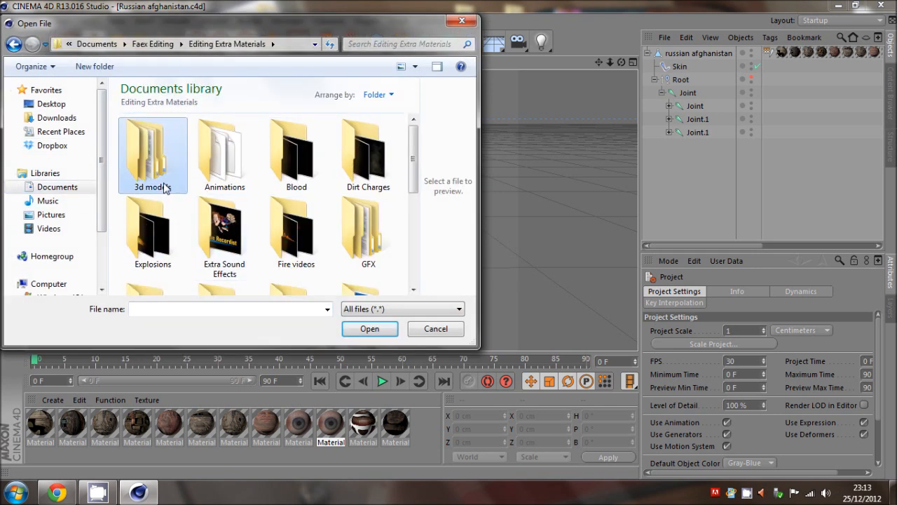
pyautogui.doubleClick(153, 165)
pyautogui.scroll(-5, 237, 232)
pyautogui.doubleClick(161, 196)
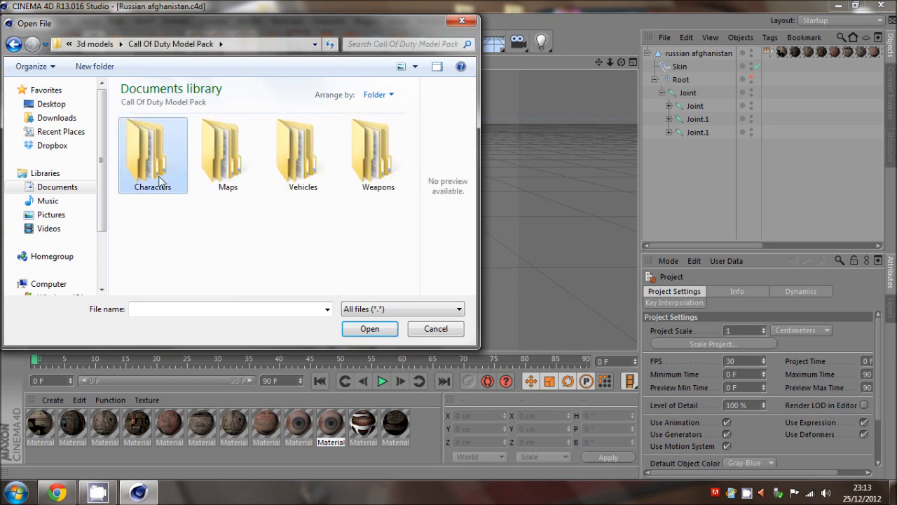
# Look into the Textures folder of the Russian Afghanistan character model and dismiss the file dialog without opening anything
pyautogui.doubleClick(150, 150)
pyautogui.scroll(-5, 205, 237)
pyautogui.scroll(-5, 206, 264)
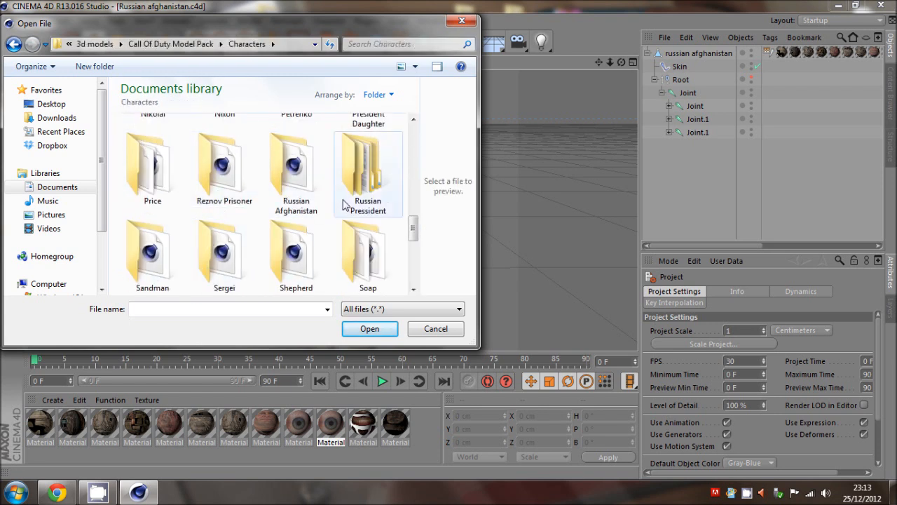
pyautogui.click(308, 191)
pyautogui.doubleClick(308, 192)
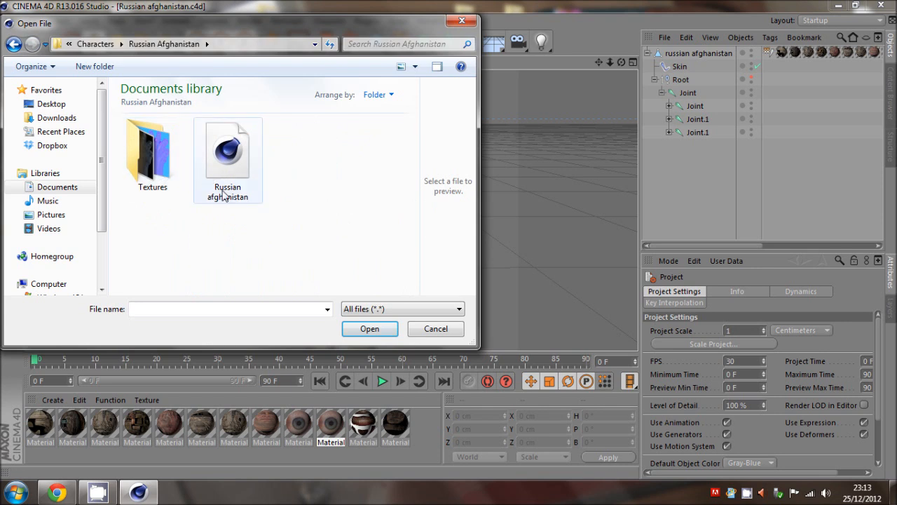
pyautogui.doubleClick(167, 167)
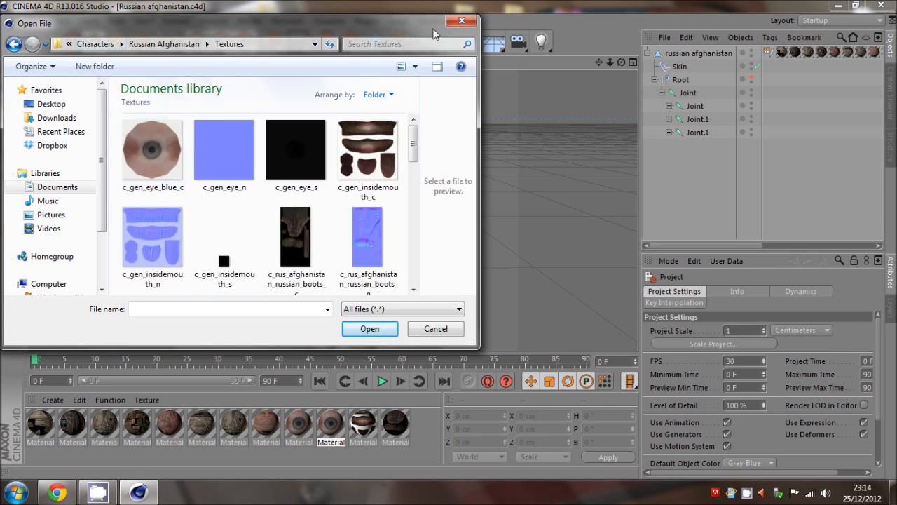
pyautogui.click(461, 21)
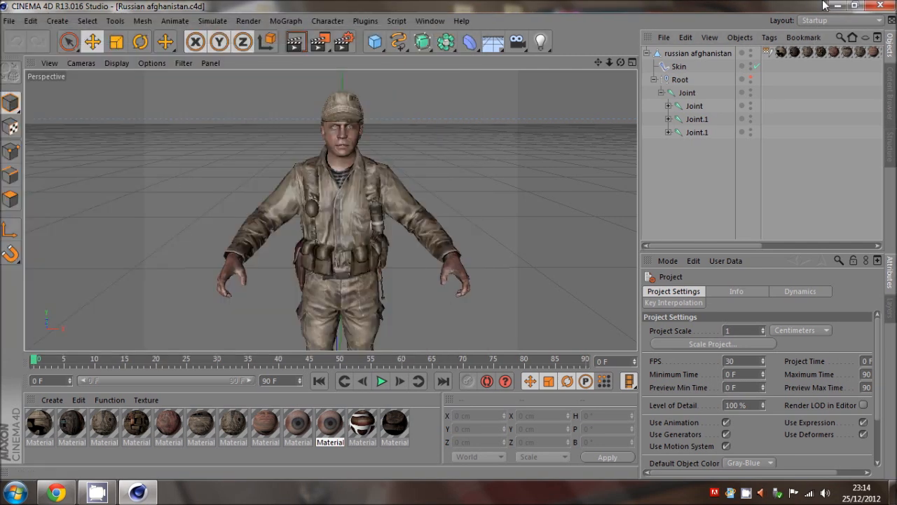
# Switch to Windows Explorer and extract the tac50 archive directly into the Downloads folder
pyautogui.press('super+d')
pyautogui.click(570, 459)
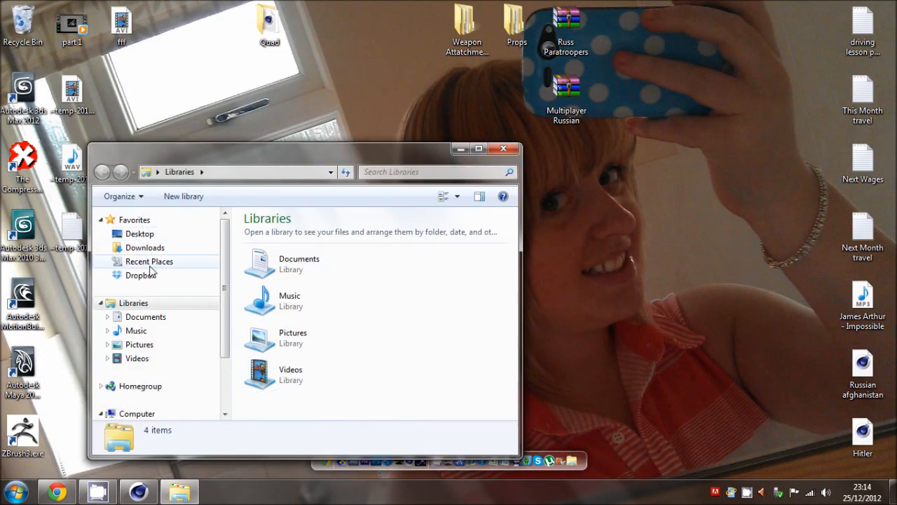
pyautogui.click(145, 247)
pyautogui.rightClick(272, 290)
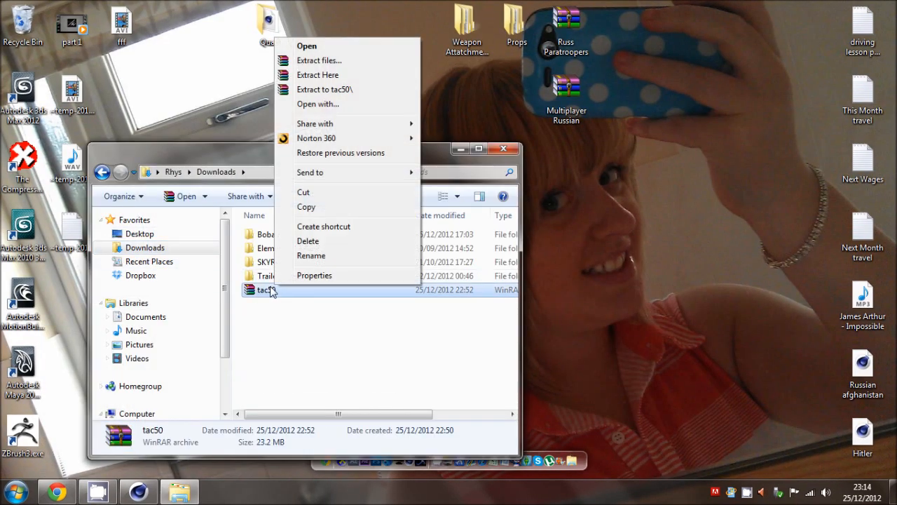
pyautogui.click(319, 75)
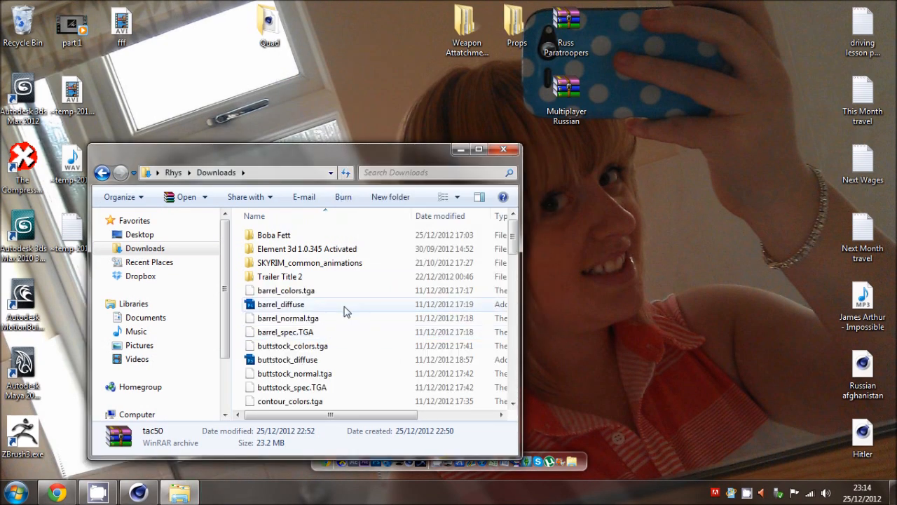
# Look through the extracted texture and model files in the Downloads folder
pyautogui.click(291, 346)
pyautogui.scroll(-11, 291, 353)
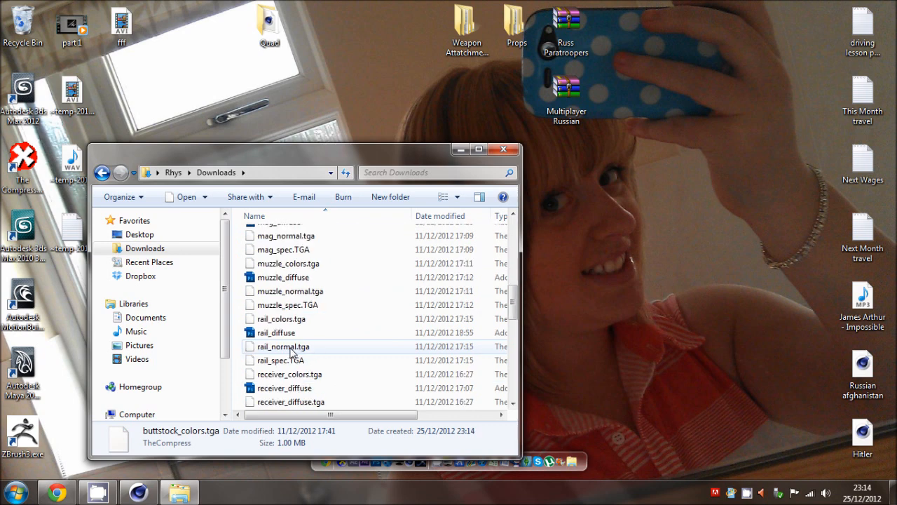
pyautogui.scroll(-1, 291, 351)
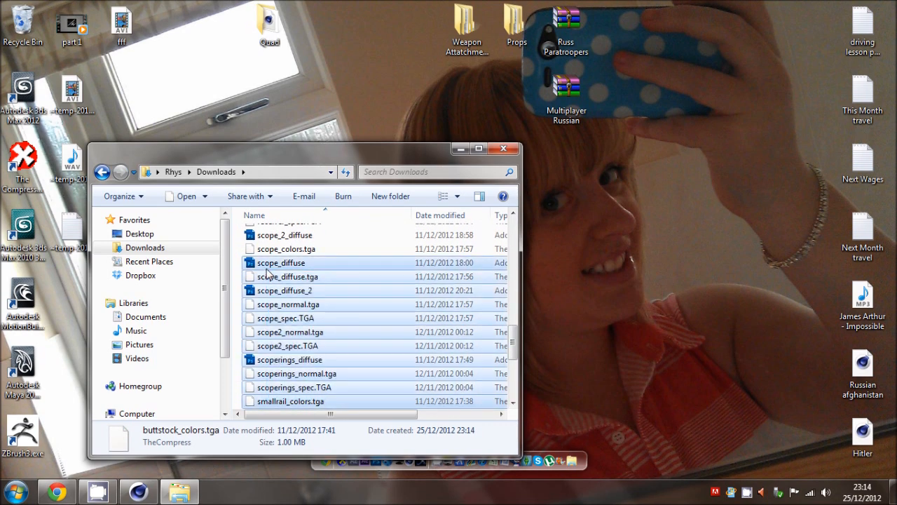
pyautogui.click(237, 318)
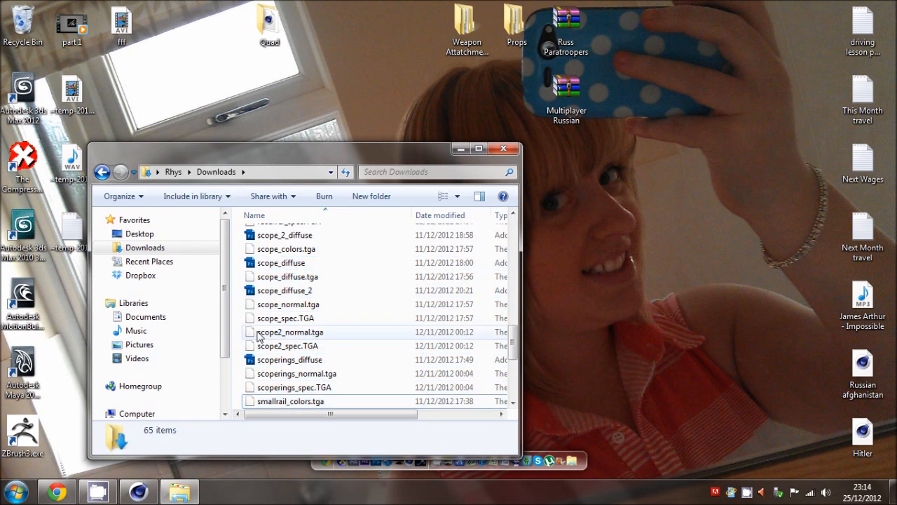
pyautogui.moveTo(307, 348); pyautogui.dragTo(269, 352)
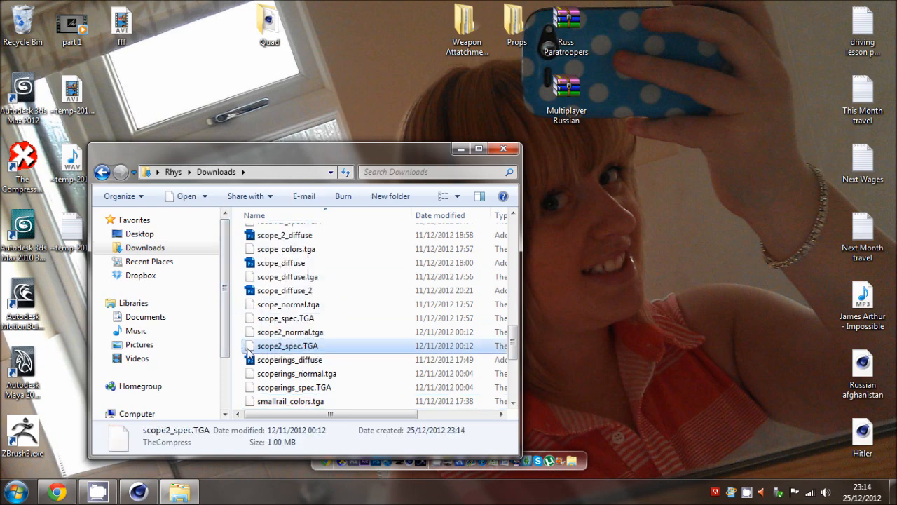
pyautogui.click(237, 351)
pyautogui.scroll(-4, 260, 347)
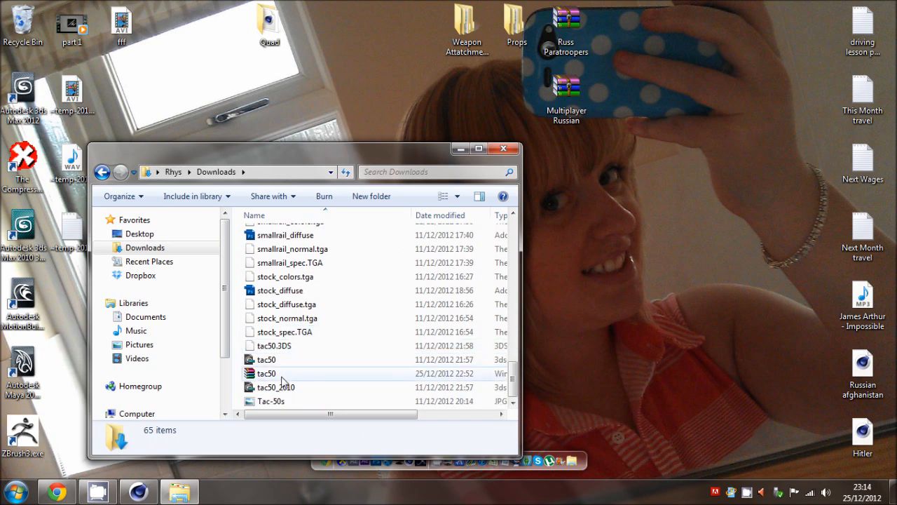
# Delete all the loose files in Downloads from barrel_colors.tga through Tac-50s, keeping the folders, and close the Explorer window
pyautogui.moveTo(266, 394); pyautogui.dragTo(311, 292)
pyautogui.click(238, 395)
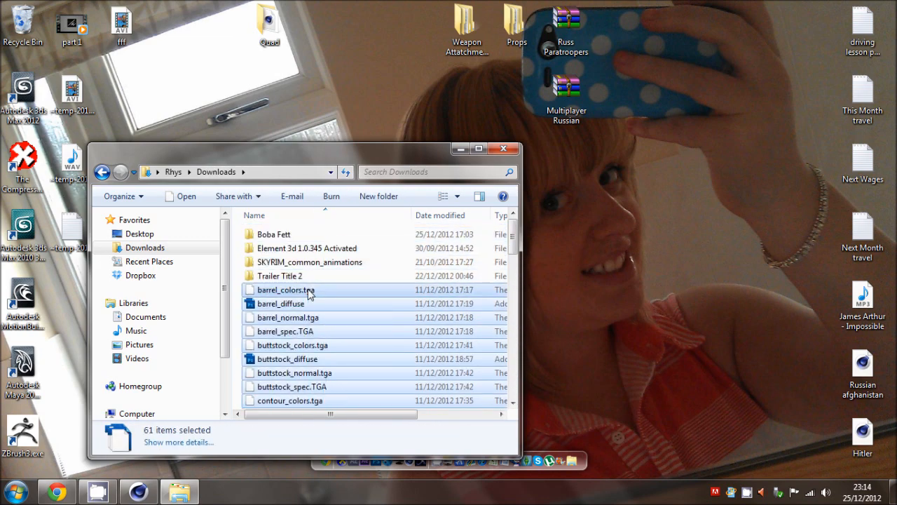
pyautogui.press('Delete')
pyautogui.press('Return')
pyautogui.click(503, 148)
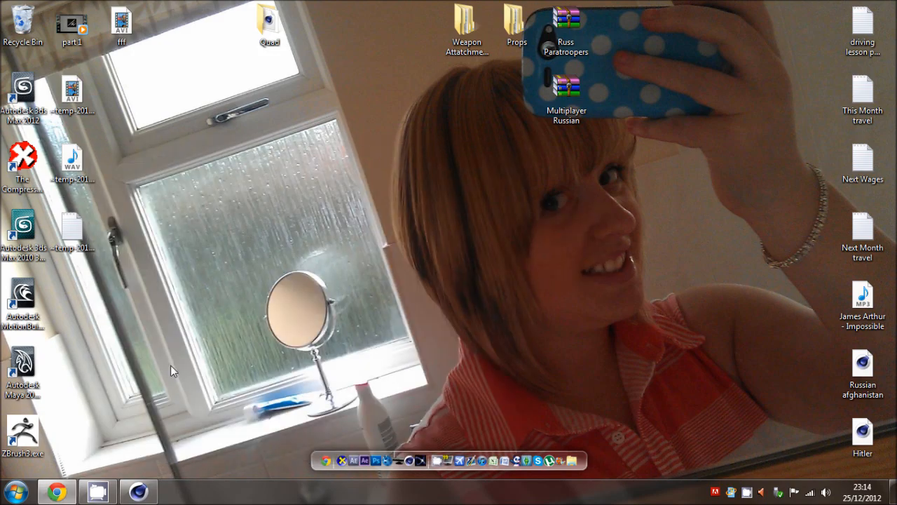
# Switch back to Cinema 4D and inspect the skin weights of the top joint and its first child with the Weight Tool
pyautogui.click(140, 494)
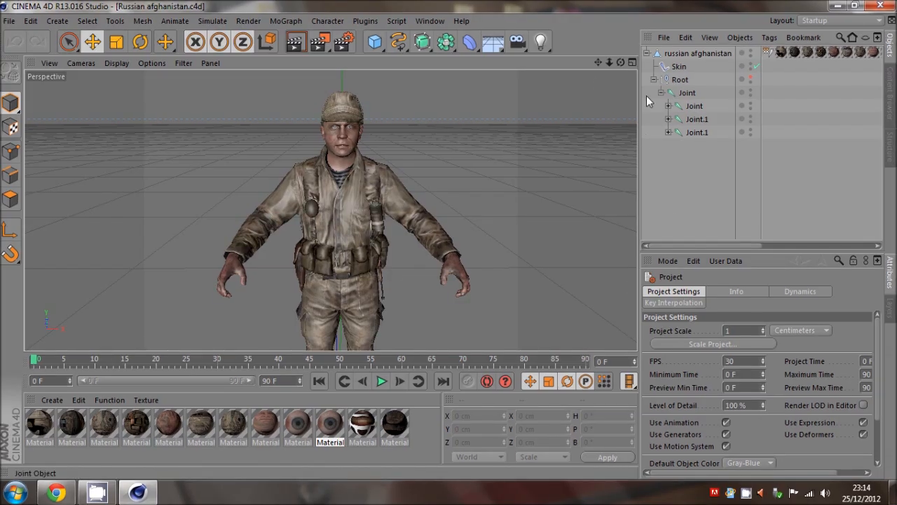
pyautogui.scroll(2, 448, 239)
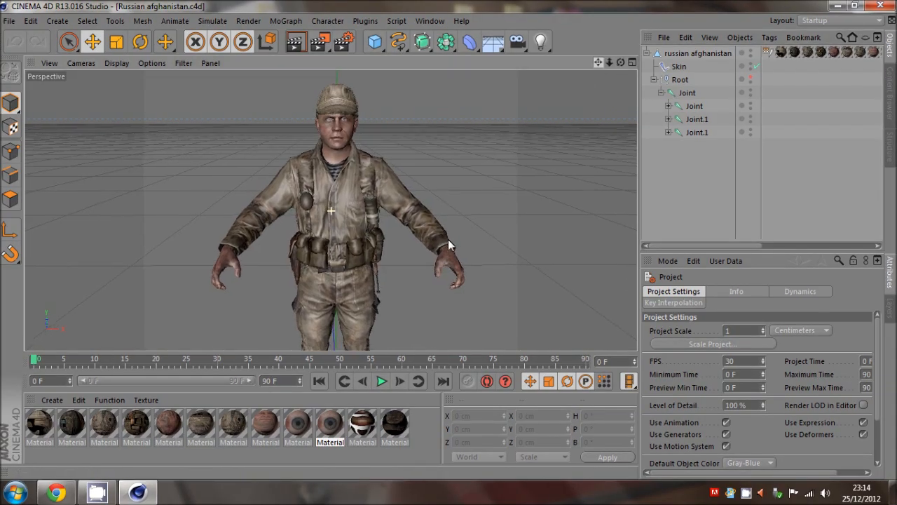
pyautogui.click(676, 98)
pyautogui.click(691, 193)
pyautogui.click(328, 21)
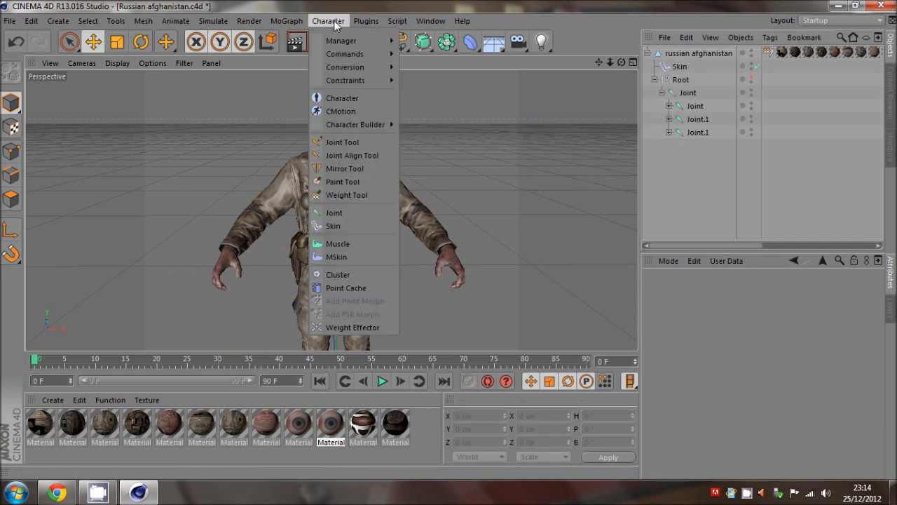
pyautogui.click(346, 194)
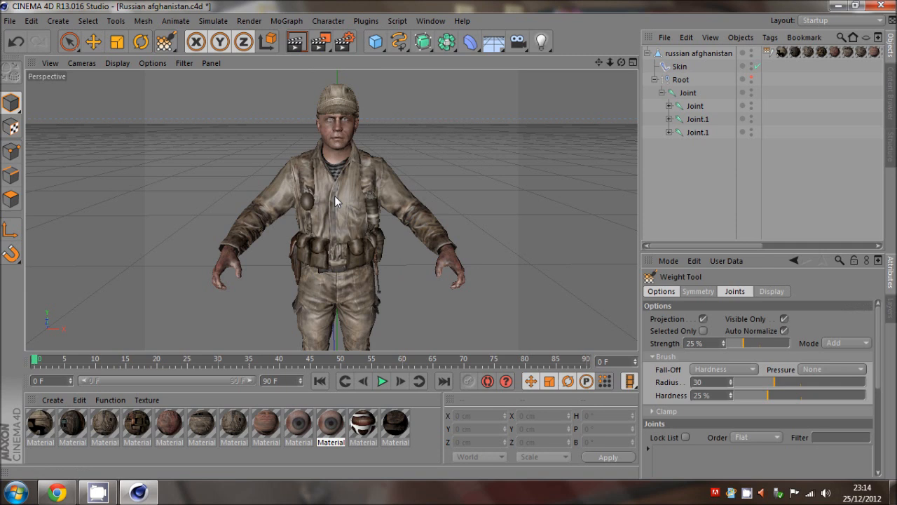
pyautogui.click(688, 93)
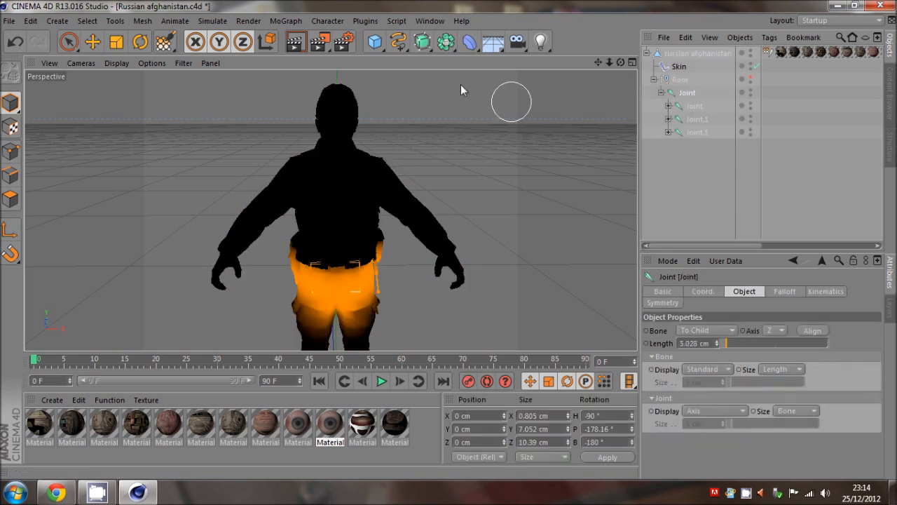
pyautogui.click(692, 107)
pyautogui.moveTo(598, 63); pyautogui.dragTo(448, 239)
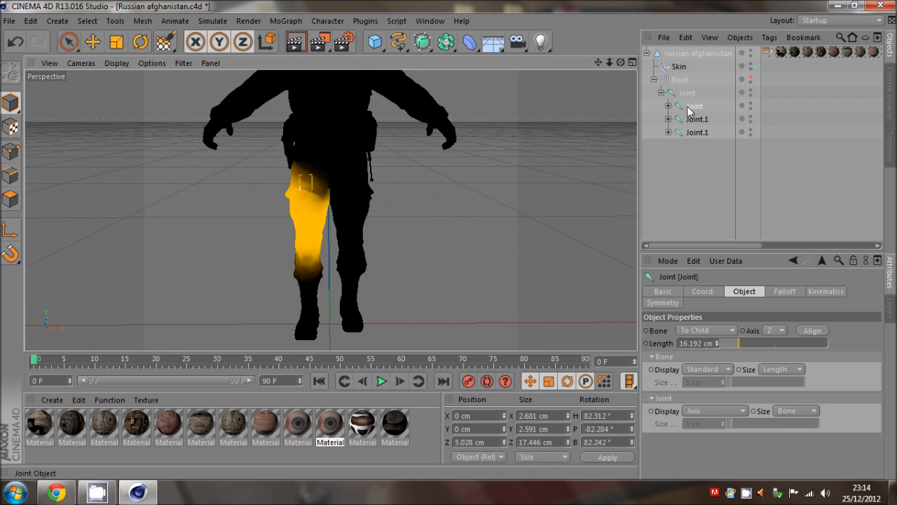
# Rename the soldier's two leg joints under the top joint as "r leg" and "l leg"
pyautogui.click(94, 44)
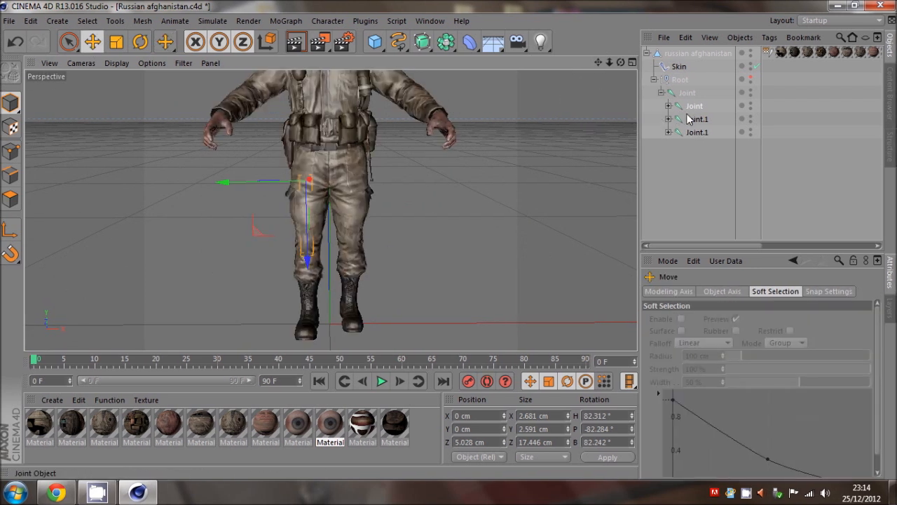
pyautogui.click(690, 120)
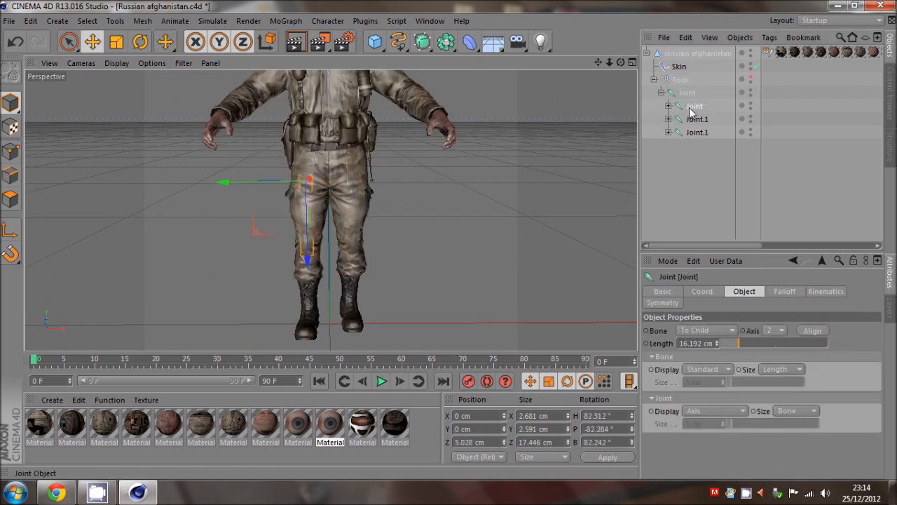
pyautogui.doubleClick(693, 106)
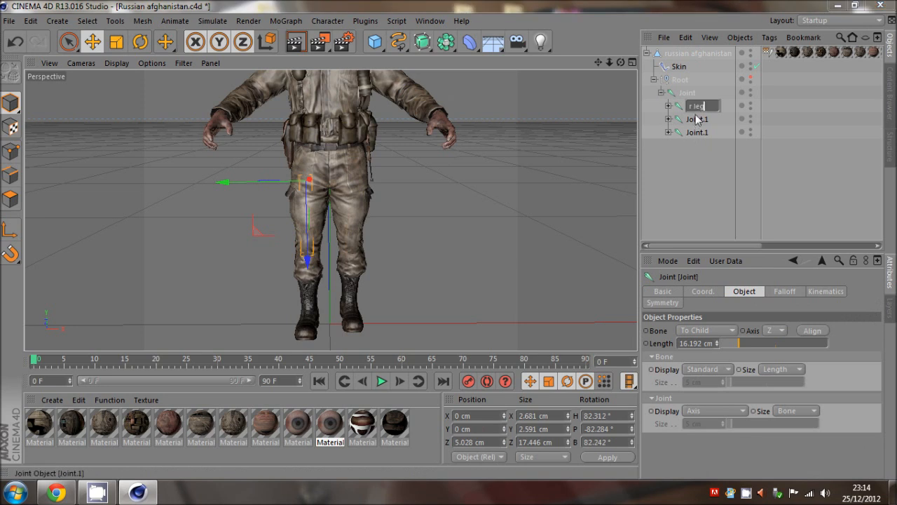
pyautogui.press('Return')
pyautogui.doubleClick(696, 120)
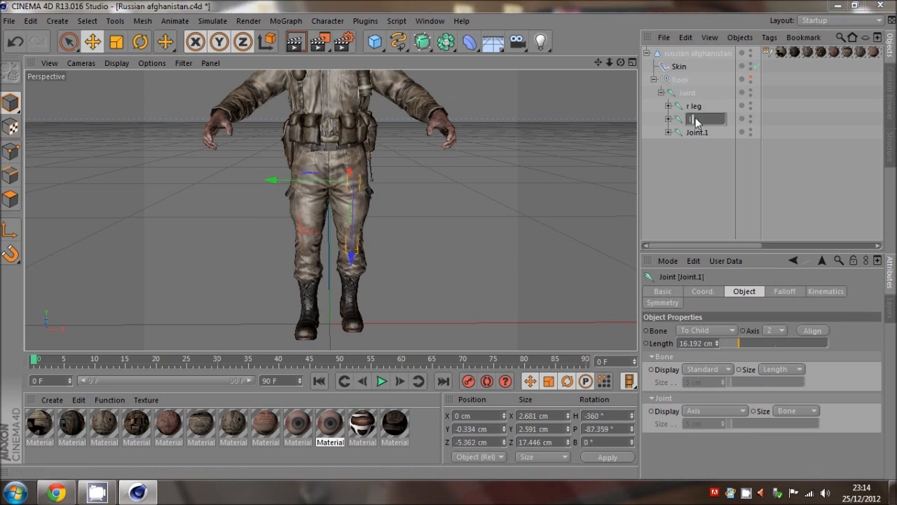
pyautogui.write('l leg')
pyautogui.press('Return')
# Rename the remaining torso child joint as "body" and the parent joint of all three as "root"
pyautogui.click(692, 134)
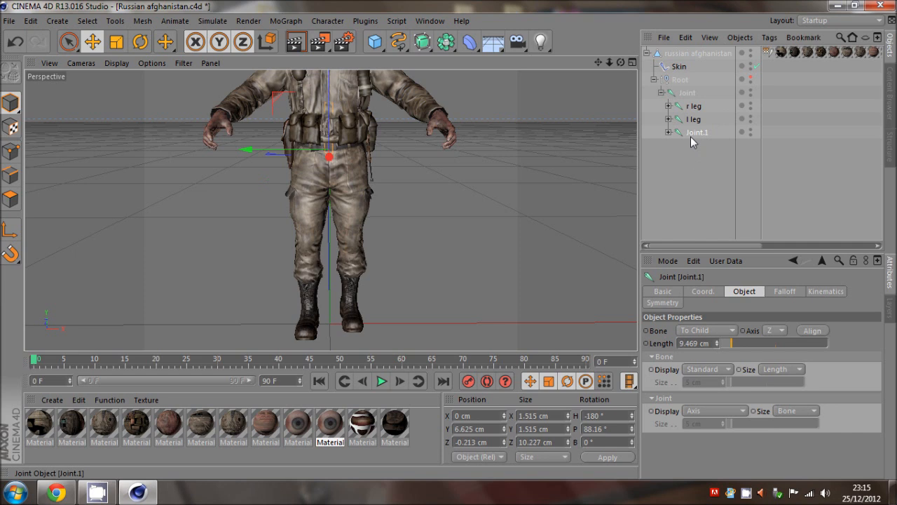
pyautogui.doubleClick(690, 134)
pyautogui.press('Return')
pyautogui.click(687, 90)
pyautogui.click(698, 166)
pyautogui.click(681, 93)
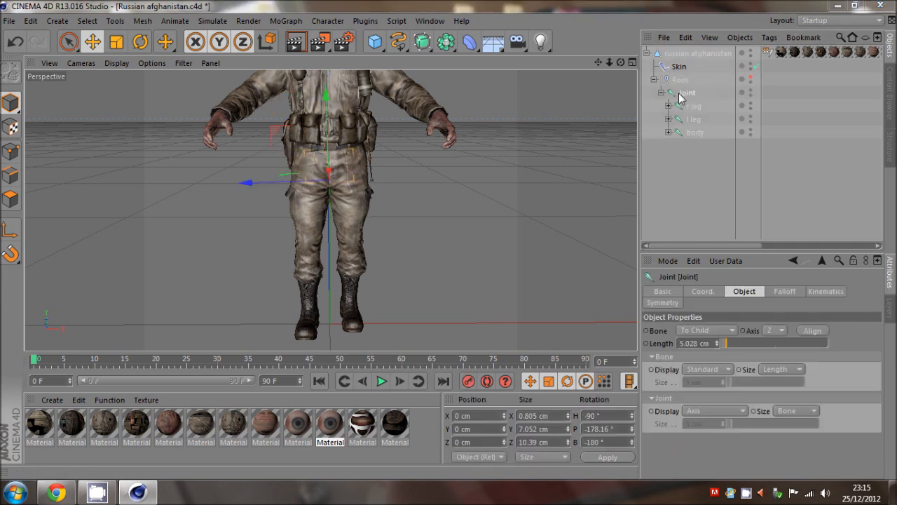
pyautogui.press('Return')
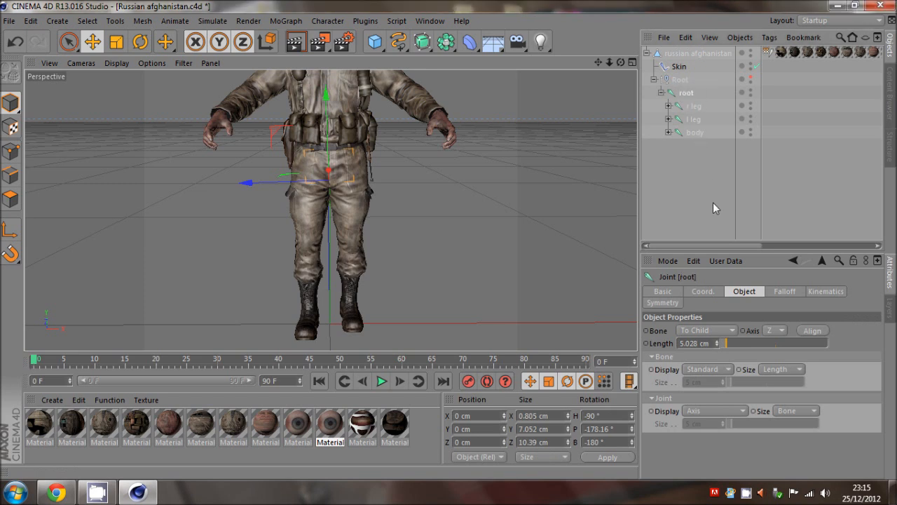
# Expand the body joint's hierarchy and display the body joint's skin weights with the Weight Tool
pyautogui.click(668, 132)
pyautogui.click(690, 173)
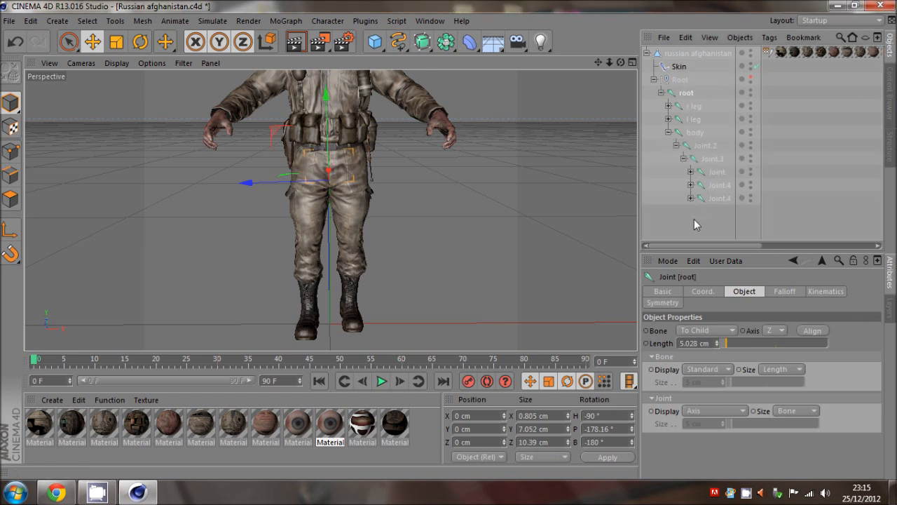
pyautogui.click(694, 219)
pyautogui.click(681, 136)
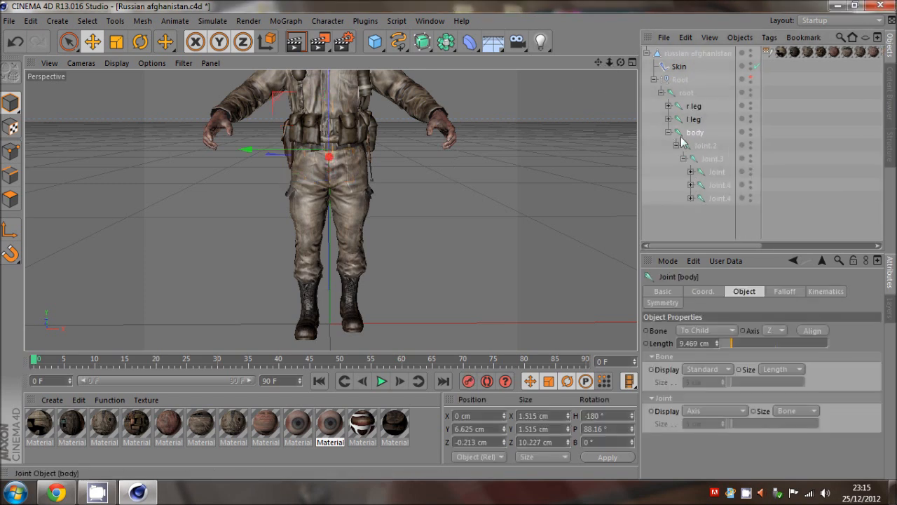
pyautogui.click(337, 25)
pyautogui.click(338, 168)
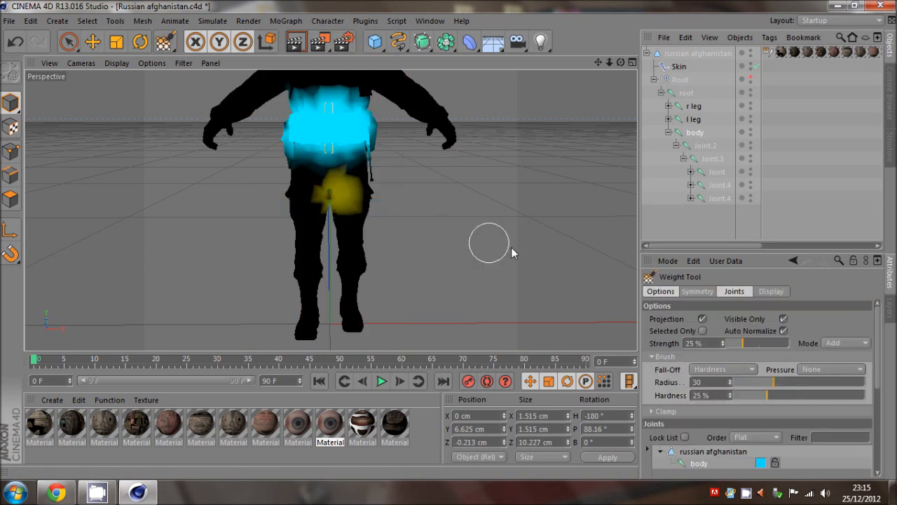
# Inspect the skin weights of the "r leg" joint from the hip down to the knee
pyautogui.click(692, 109)
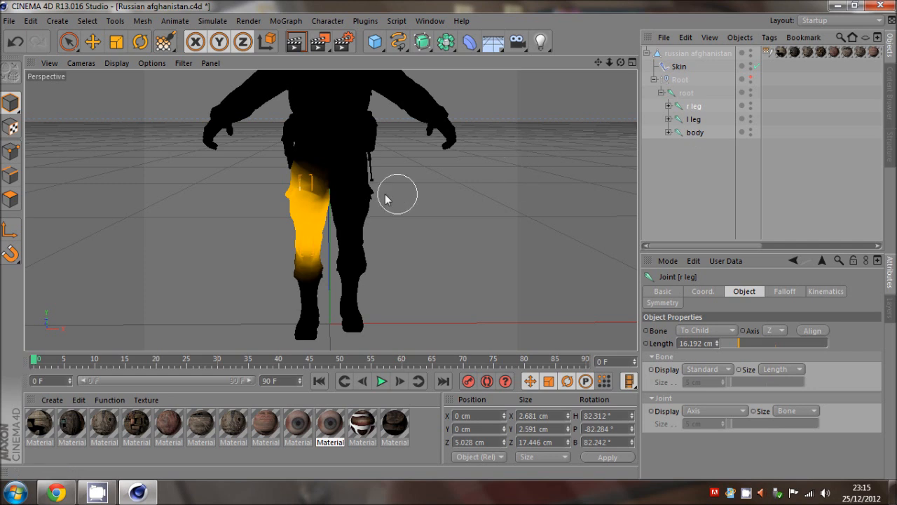
pyautogui.scroll(3, 385, 199)
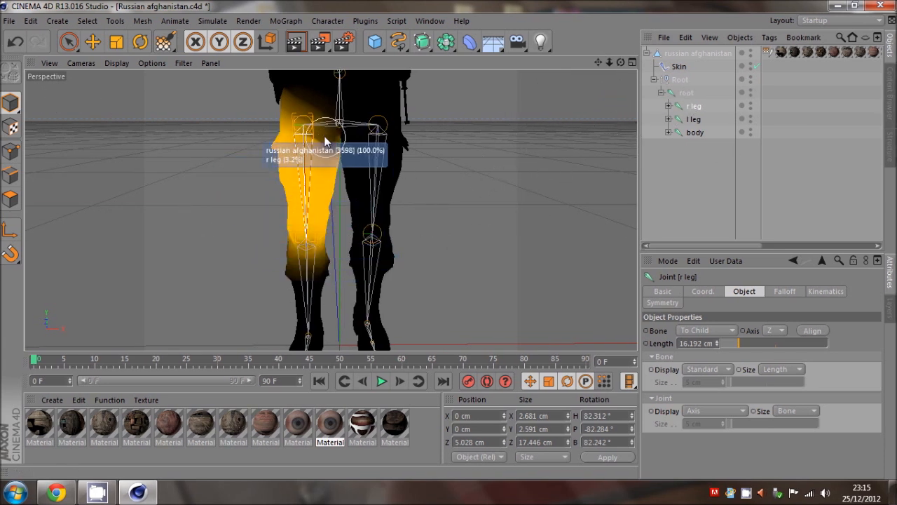
pyautogui.moveTo(304, 132)
pyautogui.mouseDown()
pyautogui.moveTo(309, 243)
pyautogui.moveTo(315, 155)
pyautogui.moveTo(311, 210)
pyautogui.moveTo(306, 150)
pyautogui.moveTo(303, 218)
pyautogui.mouseUp()
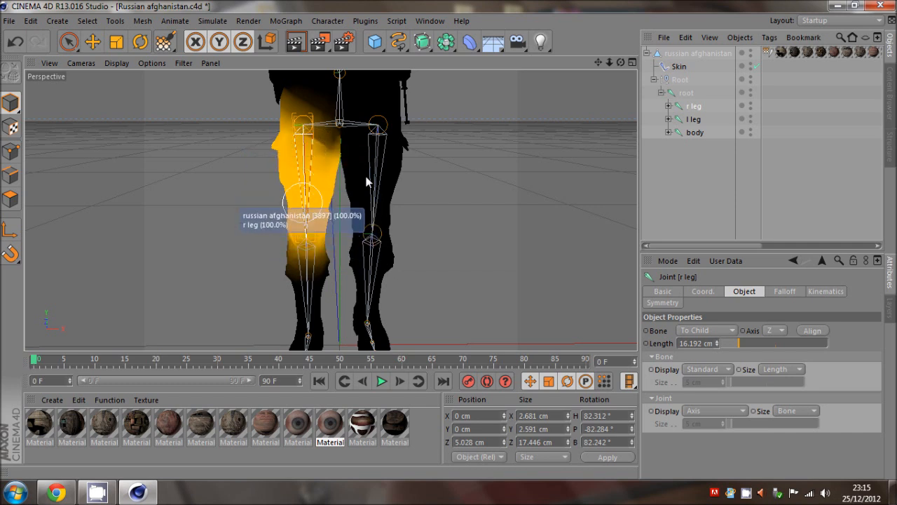
pyautogui.moveTo(313, 280)
pyautogui.mouseDown()
pyautogui.moveTo(287, 264)
pyautogui.moveTo(312, 296)
pyautogui.moveTo(309, 245)
pyautogui.mouseUp()
pyautogui.moveTo(598, 61); pyautogui.dragTo(447, 239)
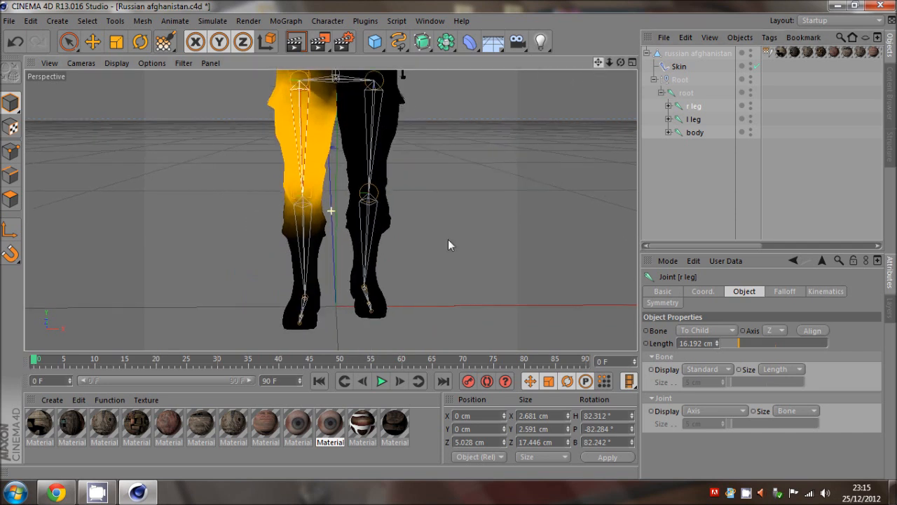
# Expand the "r leg" hierarchy and inspect the skin weights of its shin, ankle and foot joints, then collapse it
pyautogui.click(668, 106)
pyautogui.click(704, 120)
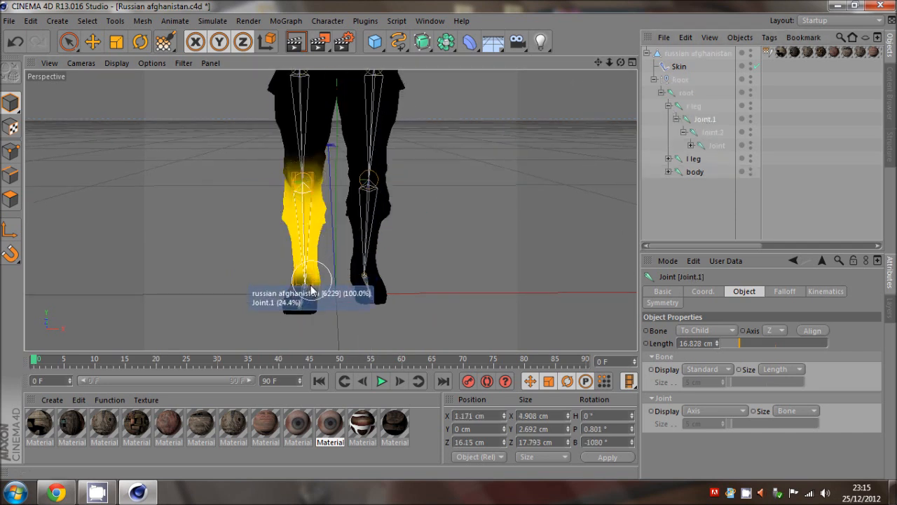
pyautogui.click(709, 132)
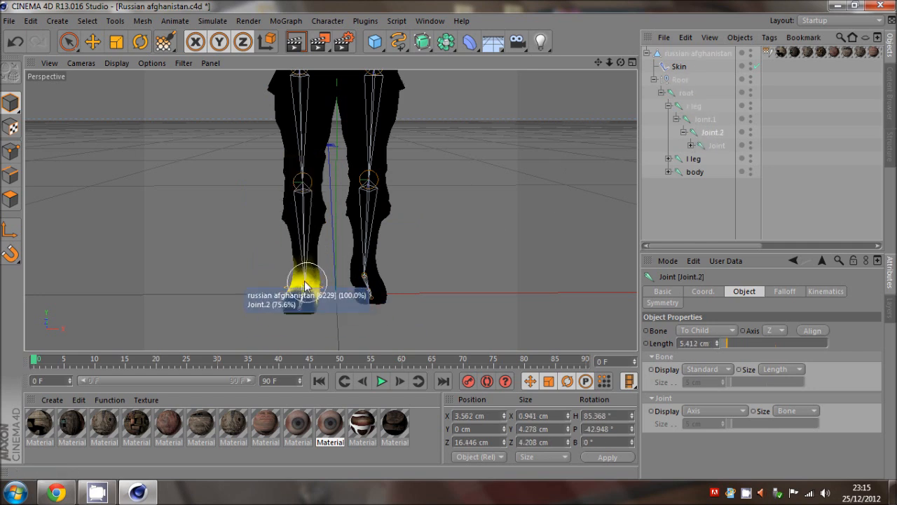
pyautogui.click(707, 147)
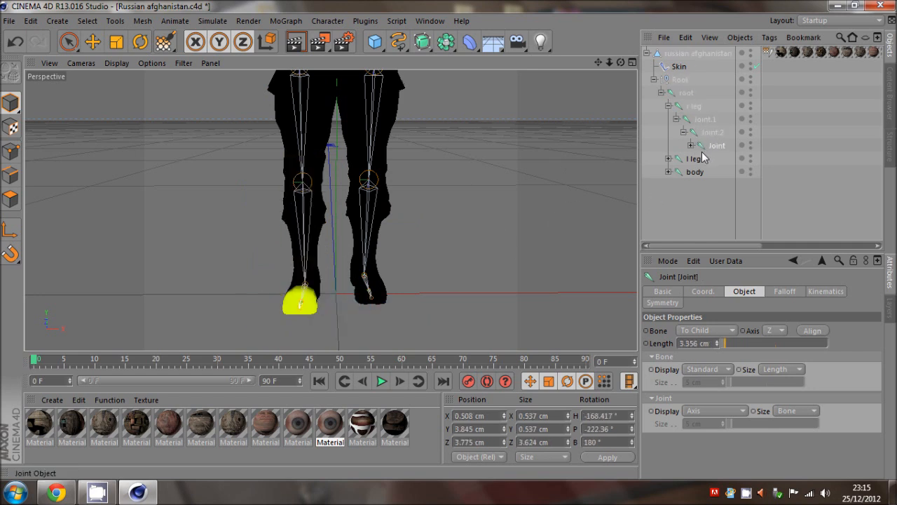
pyautogui.click(669, 106)
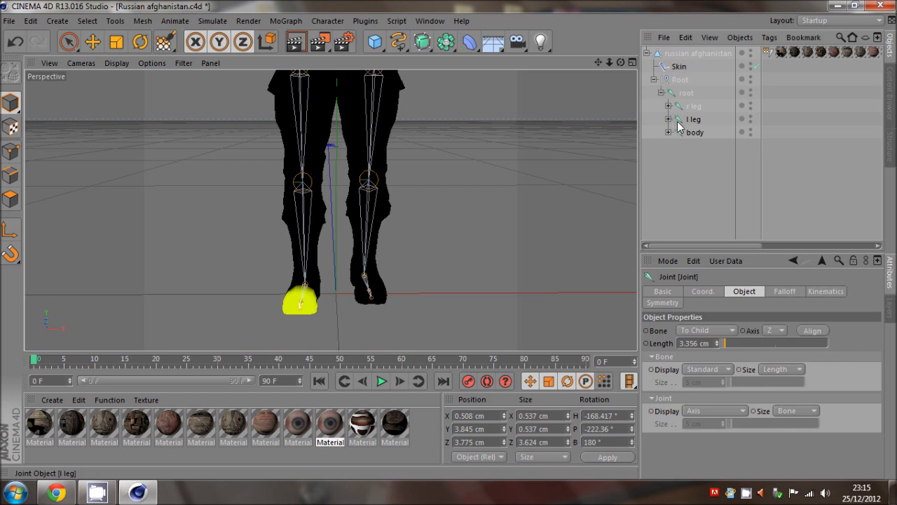
# Inspect the skin weights of the "l leg" joint and its child joints down to the foot, then collapse its hierarchy
pyautogui.click(679, 122)
pyautogui.moveTo(601, 62); pyautogui.dragTo(448, 240)
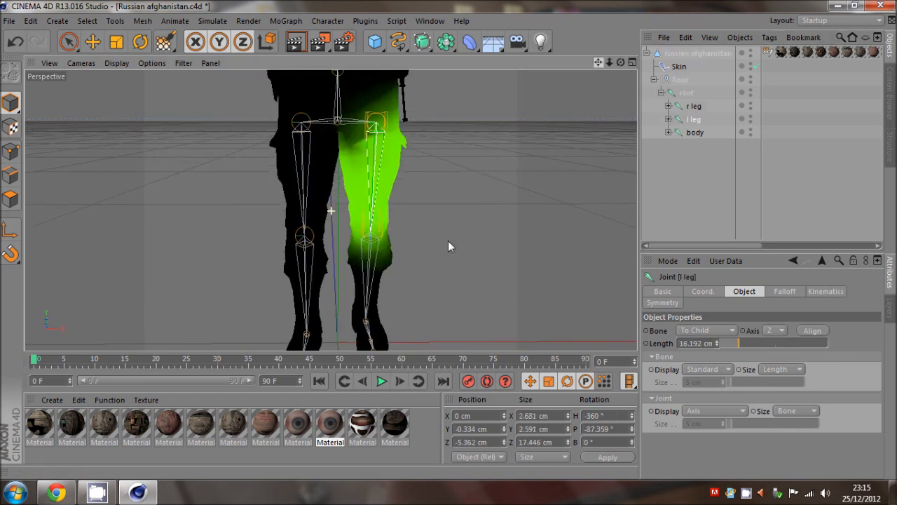
pyautogui.click(669, 119)
pyautogui.click(705, 132)
pyautogui.click(712, 145)
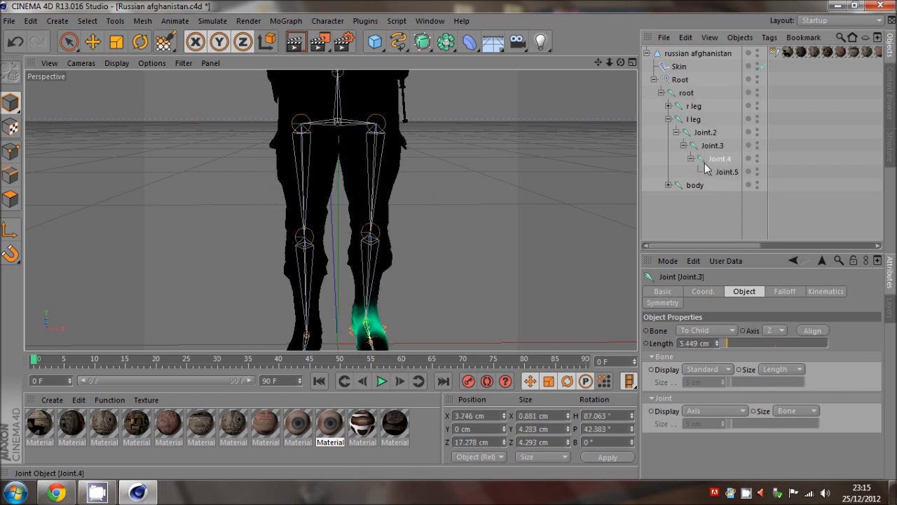
pyautogui.click(706, 166)
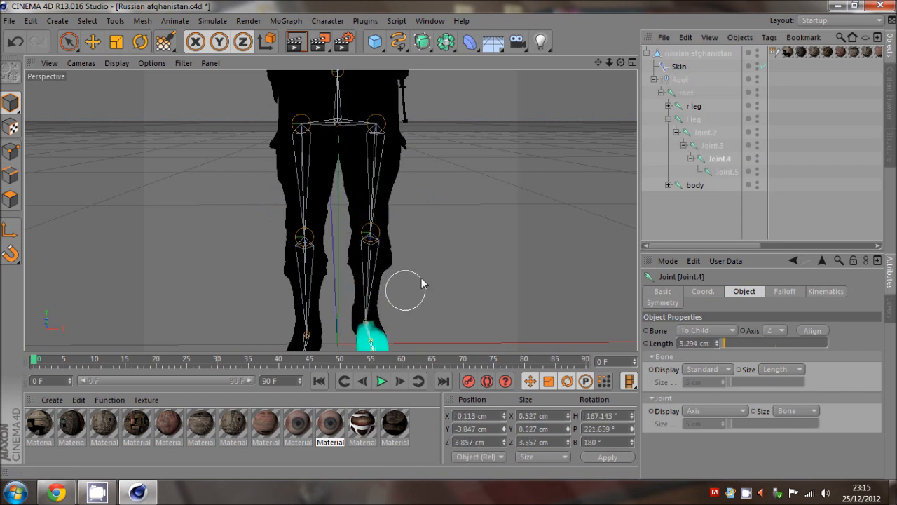
pyautogui.click(694, 119)
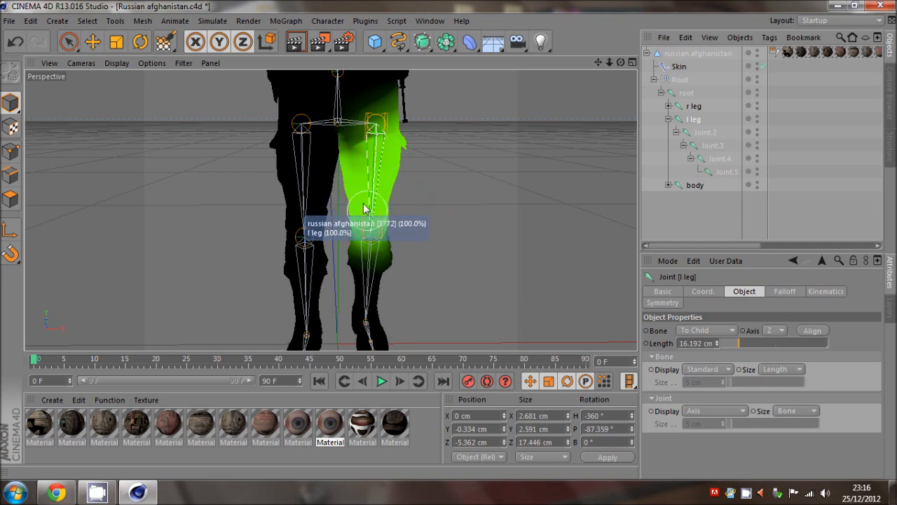
pyautogui.click(669, 119)
# Select the "body" joint and set the Weight Tool to 100 % strength with Visible Only disabled
pyautogui.click(673, 133)
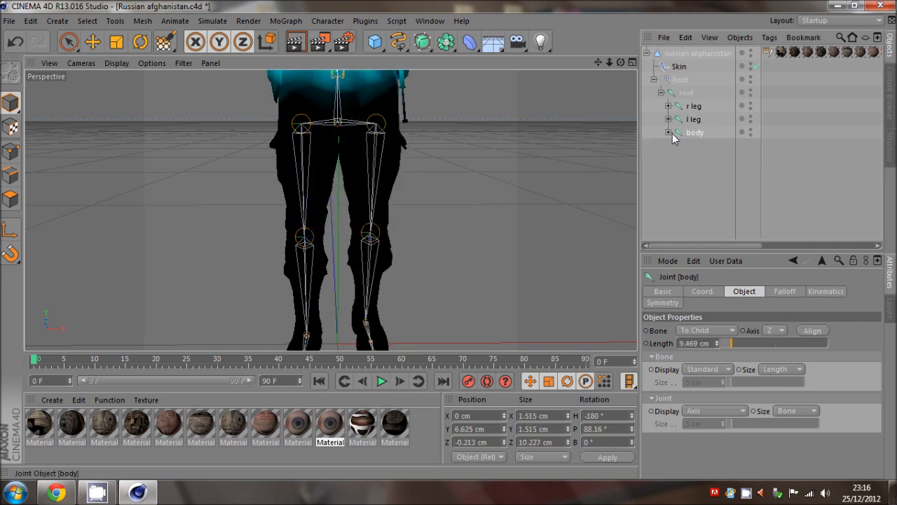
pyautogui.moveTo(448, 242)
pyautogui.keyDown('alt'); pyautogui.mouseDown(button='middle')
pyautogui.moveTo(433, 455)
pyautogui.moveTo(452, 438)
pyautogui.mouseUp(button='middle'); pyautogui.keyUp('alt')
pyautogui.moveTo(621, 62); pyautogui.dragTo(448, 239)
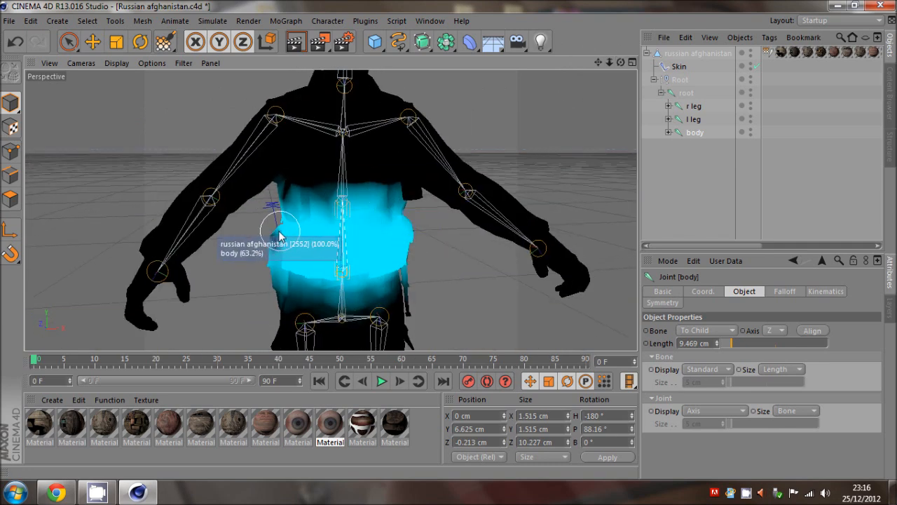
pyautogui.moveTo(612, 61); pyautogui.dragTo(448, 239)
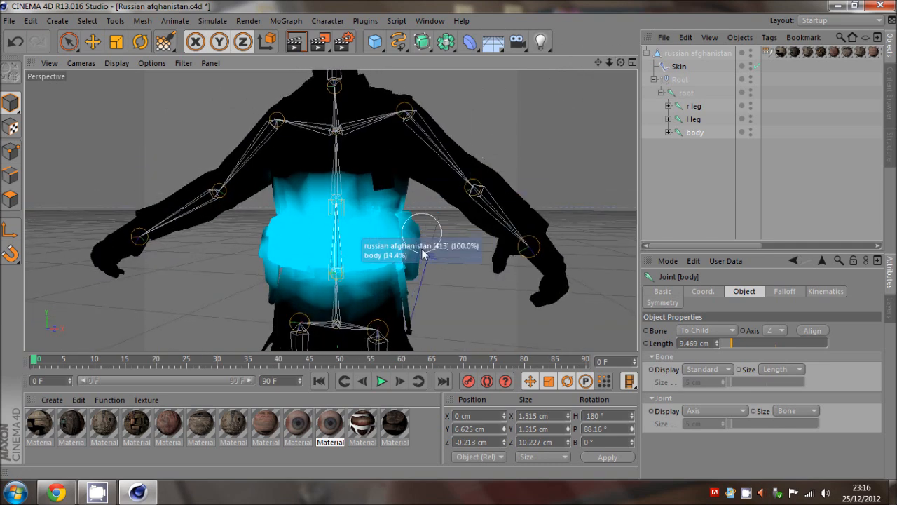
pyautogui.click(166, 41)
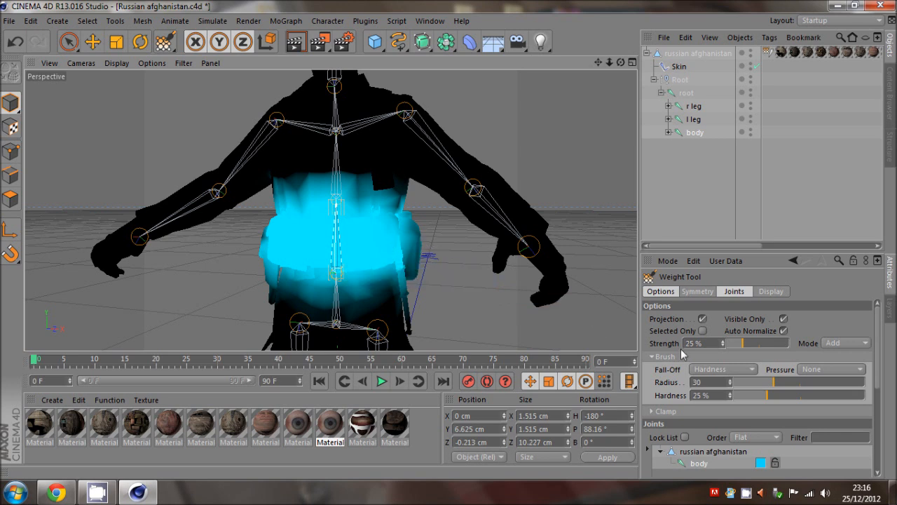
pyautogui.moveTo(747, 347); pyautogui.dragTo(773, 349)
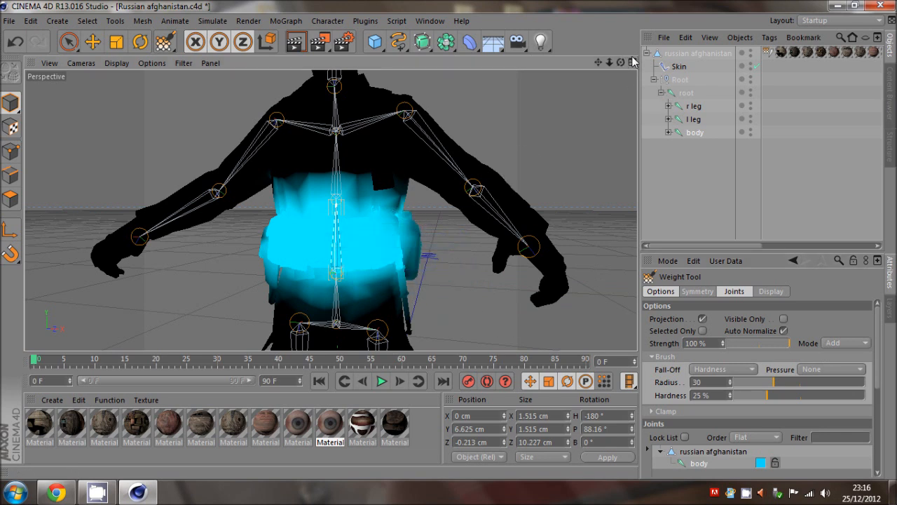
# Check the "body" joint's weighted points around the waist in the Front view, then return to the Perspective view
pyautogui.moveTo(621, 63); pyautogui.dragTo(626, 60)
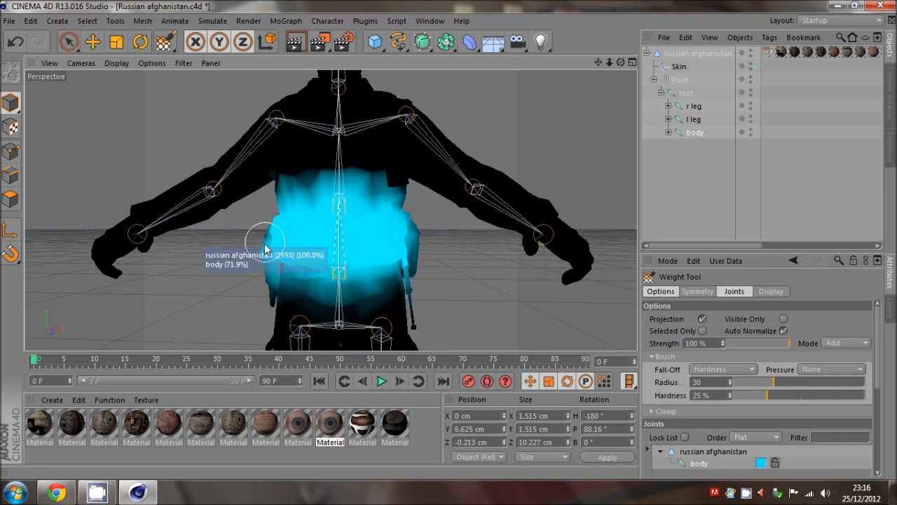
pyautogui.middleClick(401, 257)
pyautogui.middleClick(447, 287)
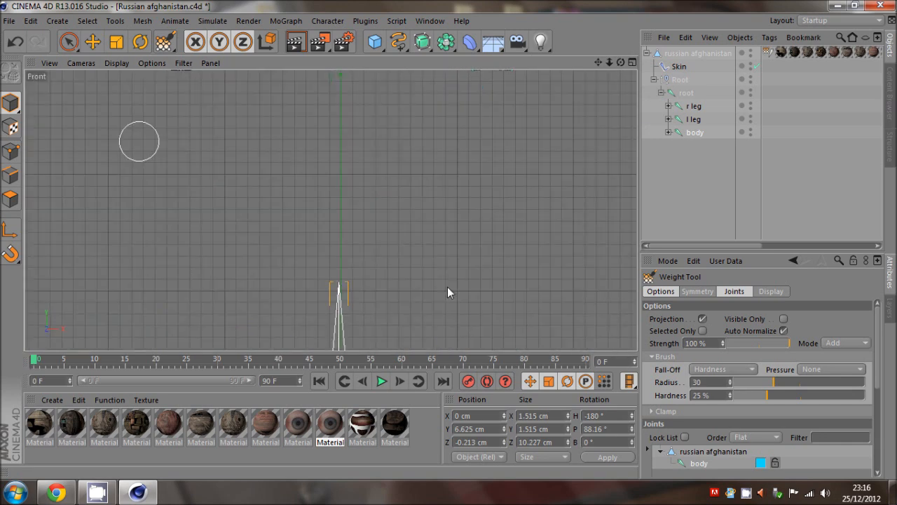
pyautogui.moveTo(598, 63)
pyautogui.mouseDown()
pyautogui.moveTo(441, 219)
pyautogui.moveTo(423, 148)
pyautogui.mouseUp()
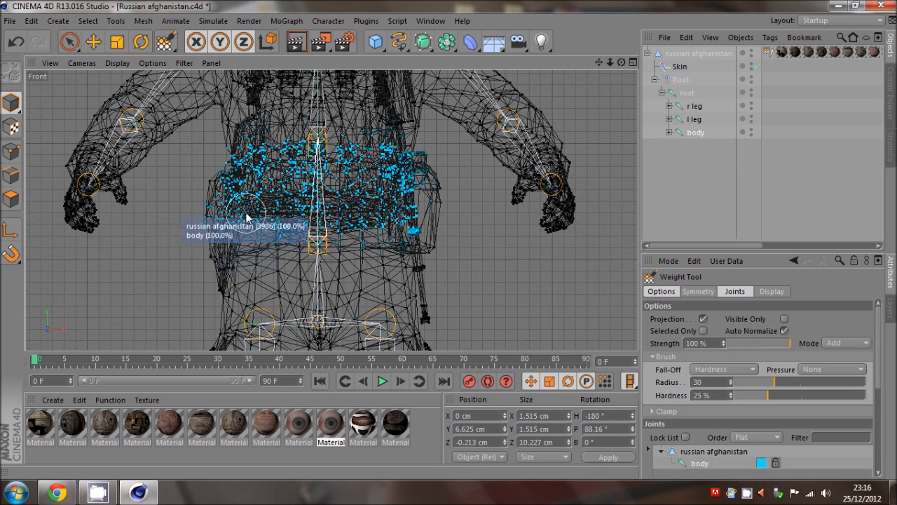
pyautogui.middleClick(234, 174)
pyautogui.middleClick(242, 166)
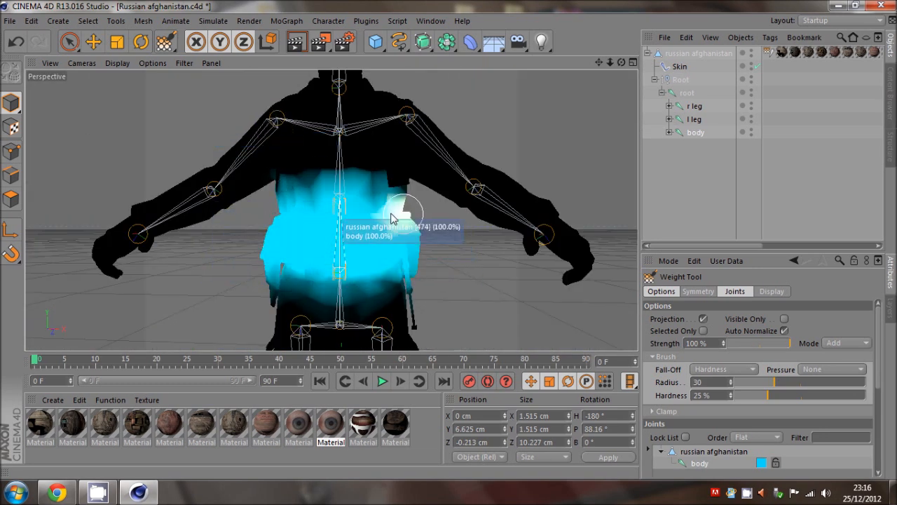
# Paint "body" joint weight over the soldier's waist pouches and the gear hanging at both hips
pyautogui.scroll(5, 364, 308)
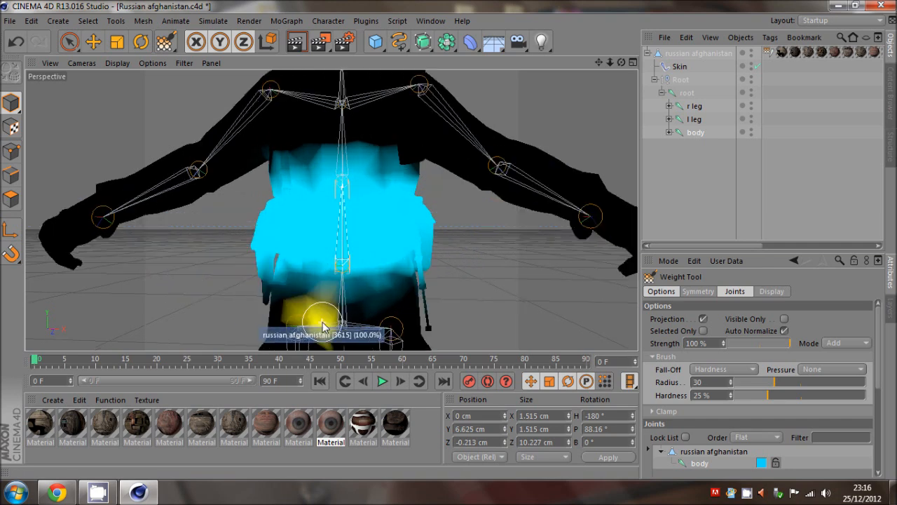
pyautogui.moveTo(621, 62)
pyautogui.mouseDown()
pyautogui.moveTo(449, 240)
pyautogui.moveTo(452, 246)
pyautogui.moveTo(144, 304)
pyautogui.moveTo(157, 312)
pyautogui.moveTo(161, 263)
pyautogui.moveTo(164, 309)
pyautogui.mouseUp()
pyautogui.moveTo(462, 240); pyautogui.dragTo(449, 239)
pyautogui.moveTo(611, 62)
pyautogui.mouseDown()
pyautogui.moveTo(449, 240)
pyautogui.moveTo(459, 329)
pyautogui.moveTo(479, 269)
pyautogui.moveTo(473, 252)
pyautogui.moveTo(477, 281)
pyautogui.mouseUp()
pyautogui.moveTo(610, 62); pyautogui.dragTo(448, 239)
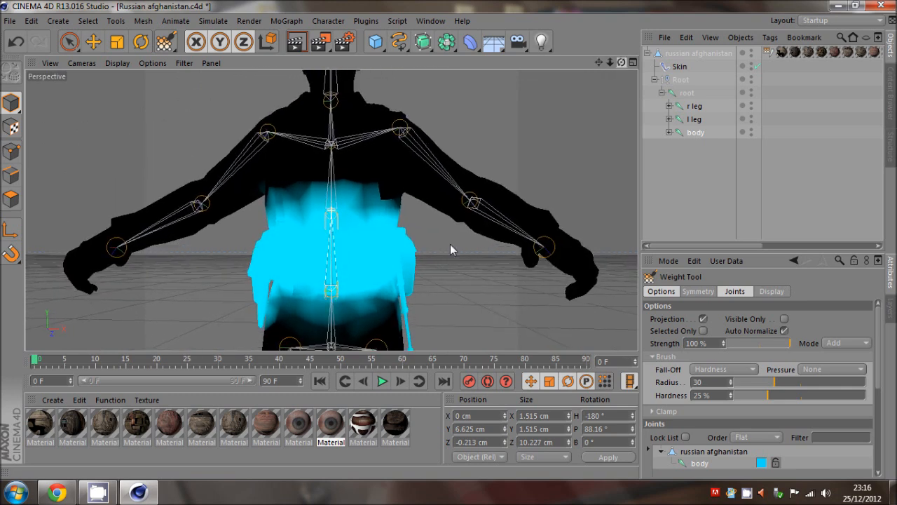
# Expand the "body" hierarchy and inspect the skin weights of the head joint, the last Joint.4, around the neck and collar
pyautogui.click(668, 132)
pyautogui.click(704, 176)
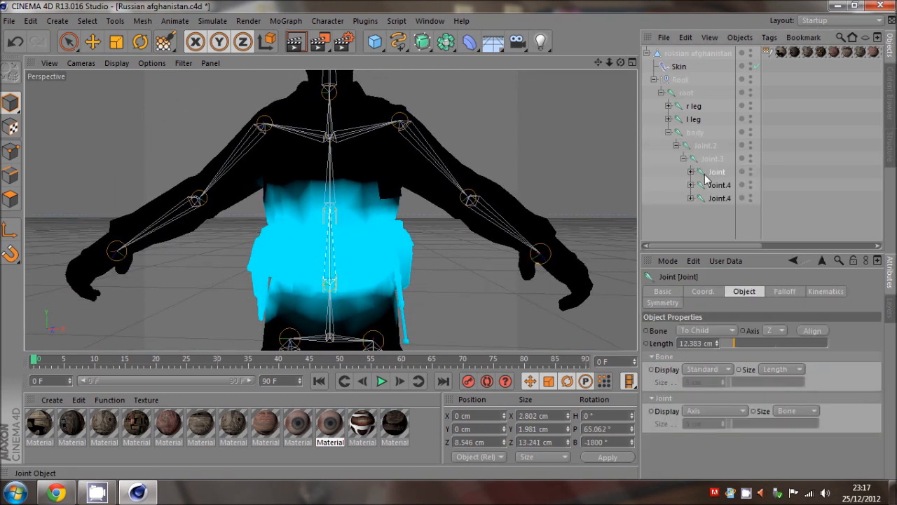
pyautogui.click(715, 199)
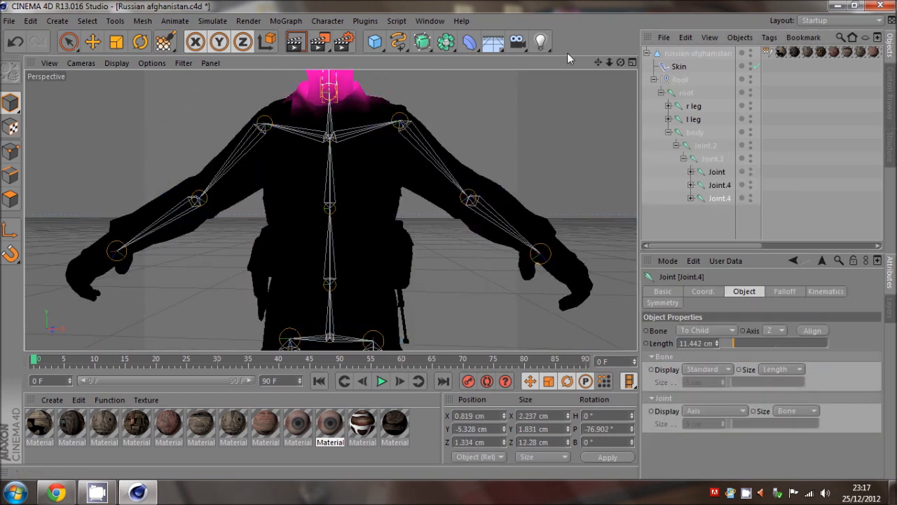
pyautogui.keyDown('alt'); pyautogui.moveTo(448, 242); pyautogui.dragTo(464, 336, button='middle'); pyautogui.keyUp('alt')
pyautogui.moveTo(448, 246); pyautogui.dragTo(436, 266)
pyautogui.moveTo(620, 63); pyautogui.dragTo(451, 245)
pyautogui.scroll(4, 350, 243)
pyautogui.click(328, 213)
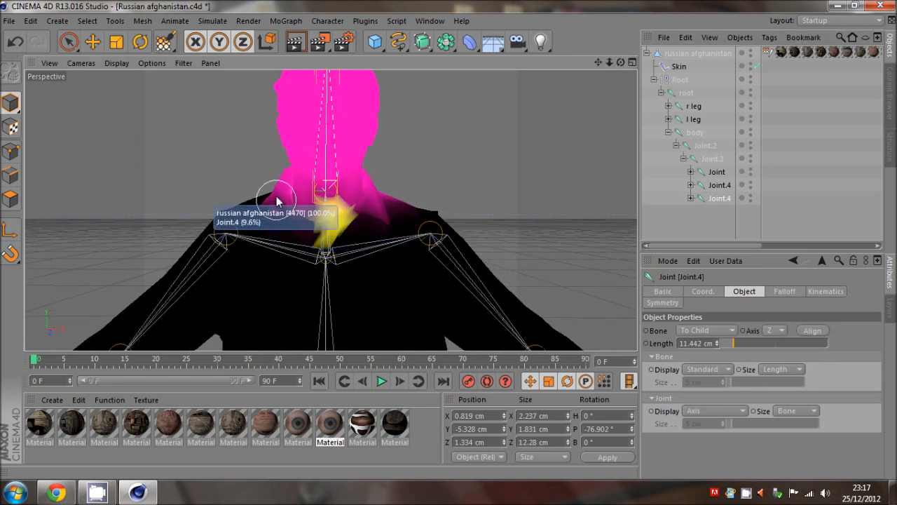
# Set the Weight Tool mode to Erase and remove the head joint's weights across the collar and upper back
pyautogui.click(164, 42)
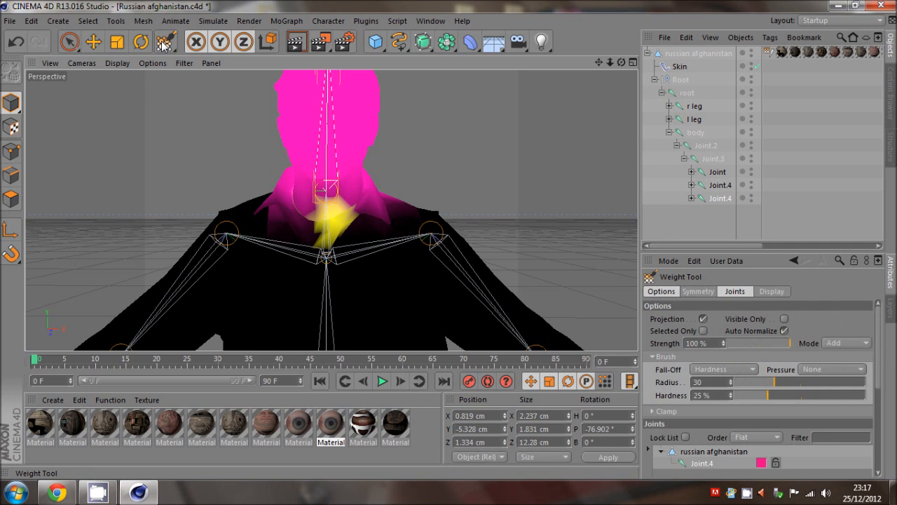
pyautogui.click(838, 342)
pyautogui.click(836, 237)
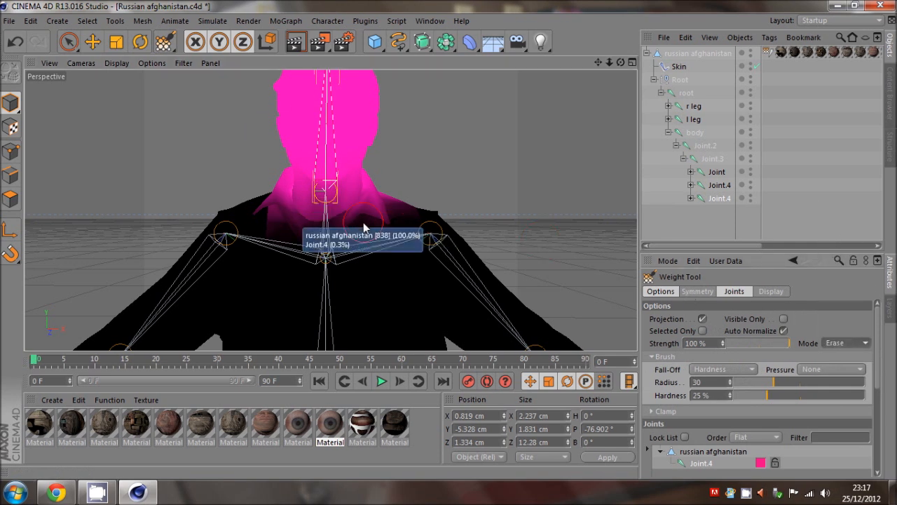
pyautogui.moveTo(371, 206)
pyautogui.mouseDown()
pyautogui.moveTo(407, 187)
pyautogui.moveTo(335, 240)
pyautogui.moveTo(270, 235)
pyautogui.moveTo(267, 192)
pyautogui.moveTo(270, 216)
pyautogui.moveTo(281, 203)
pyautogui.mouseUp()
pyautogui.moveTo(620, 63); pyautogui.dragTo(446, 238)
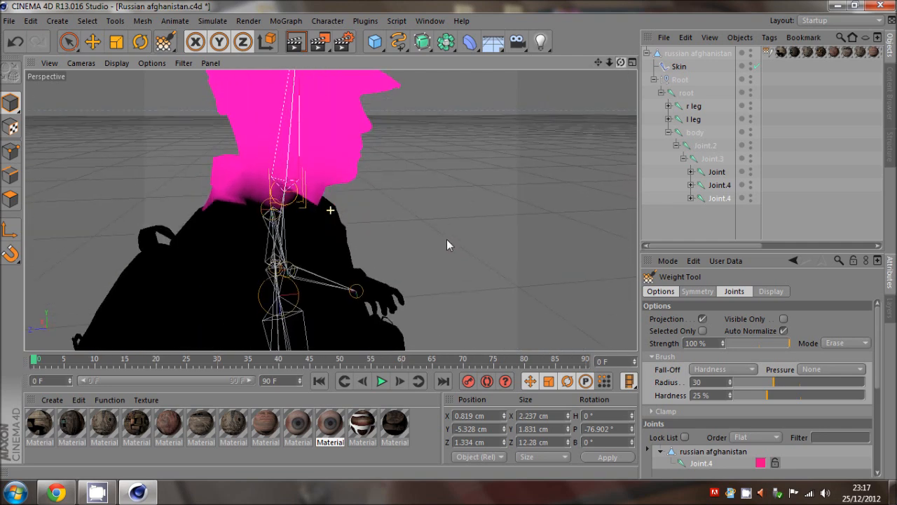
# Erase the head joint's remaining weights from both sides of the collar
pyautogui.moveTo(221, 163)
pyautogui.mouseDown()
pyautogui.moveTo(223, 203)
pyautogui.moveTo(223, 165)
pyautogui.mouseUp()
pyautogui.moveTo(449, 239); pyautogui.dragTo(448, 239)
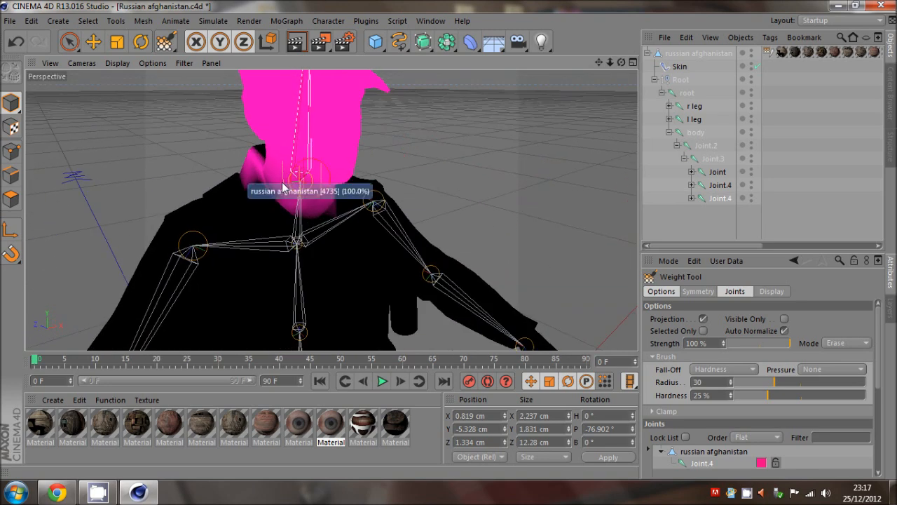
pyautogui.moveTo(244, 166); pyautogui.dragTo(270, 210)
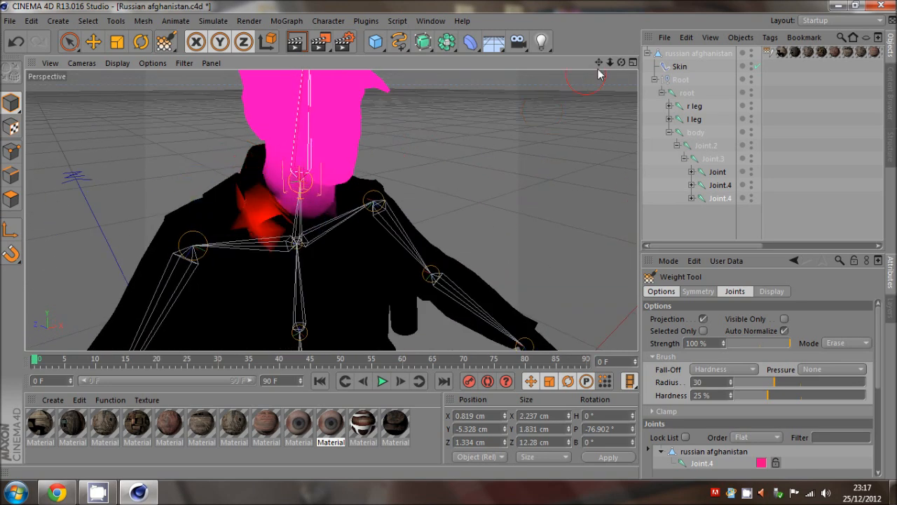
pyautogui.moveTo(621, 63)
pyautogui.mouseDown()
pyautogui.moveTo(430, 241)
pyautogui.moveTo(448, 243)
pyautogui.mouseUp()
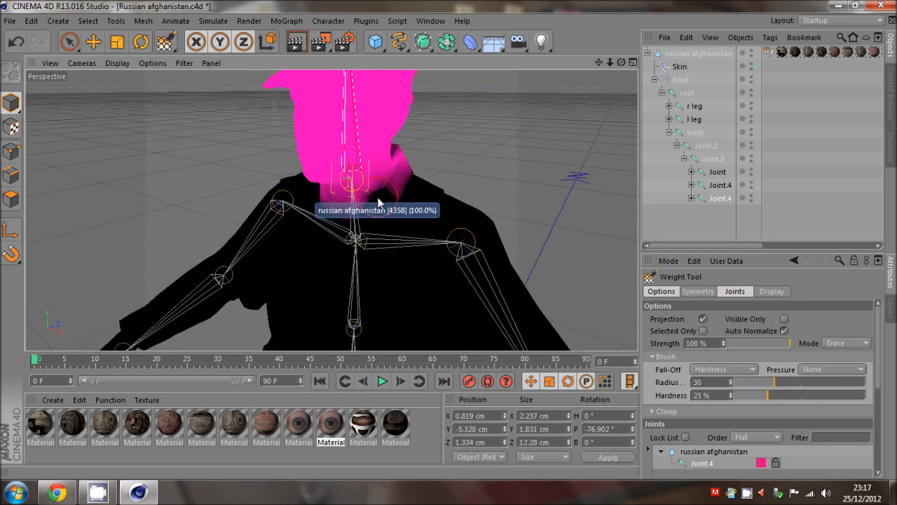
pyautogui.moveTo(401, 189); pyautogui.dragTo(416, 155)
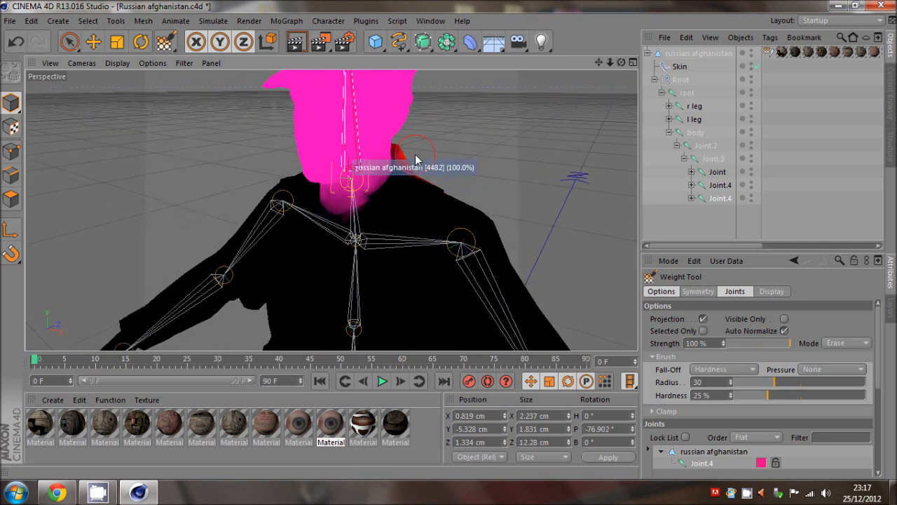
# Check the skin weights of the head joint's child, Joint.5, and collapse the head joint's hierarchy
pyautogui.click(691, 198)
pyautogui.click(725, 211)
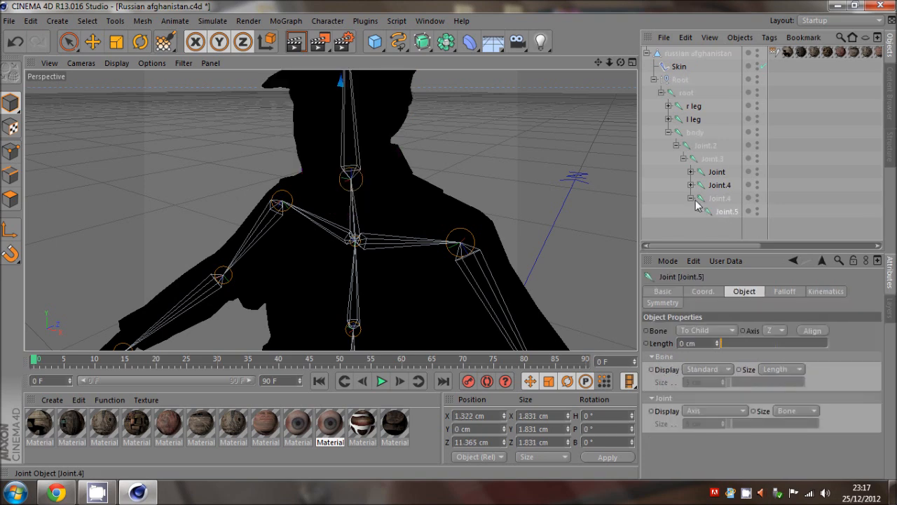
pyautogui.click(692, 198)
# Select Joint, the first child of Joint.3, and inspect its skin weights across the shoulder and chest
pyautogui.click(716, 172)
pyautogui.moveTo(621, 62); pyautogui.dragTo(448, 239)
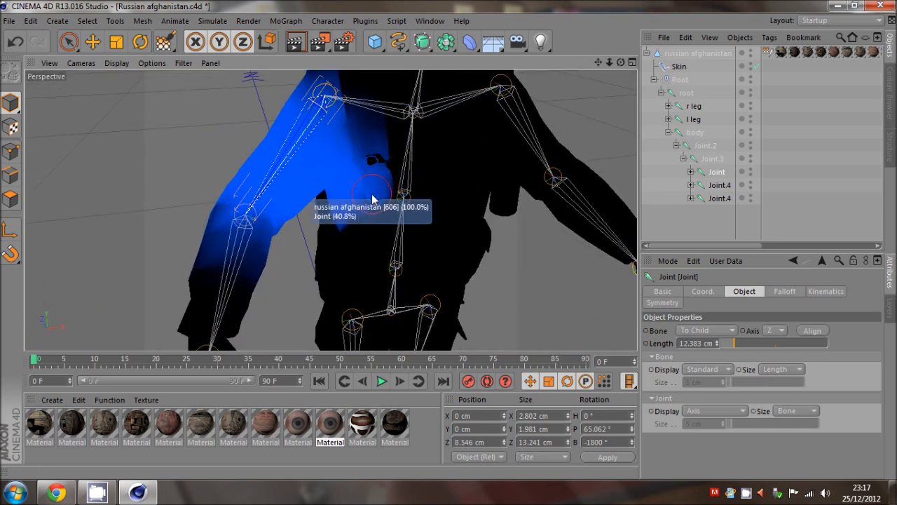
pyautogui.moveTo(372, 196); pyautogui.dragTo(385, 190)
# Test the shoulder joint's deformation by rotating the arm upward, and undo the rotation
pyautogui.click(141, 48)
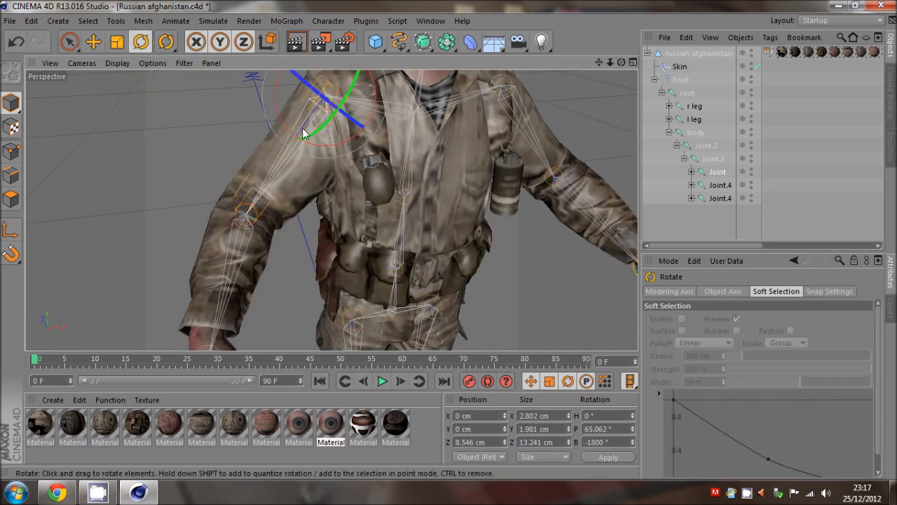
pyautogui.moveTo(291, 132); pyautogui.dragTo(247, 93)
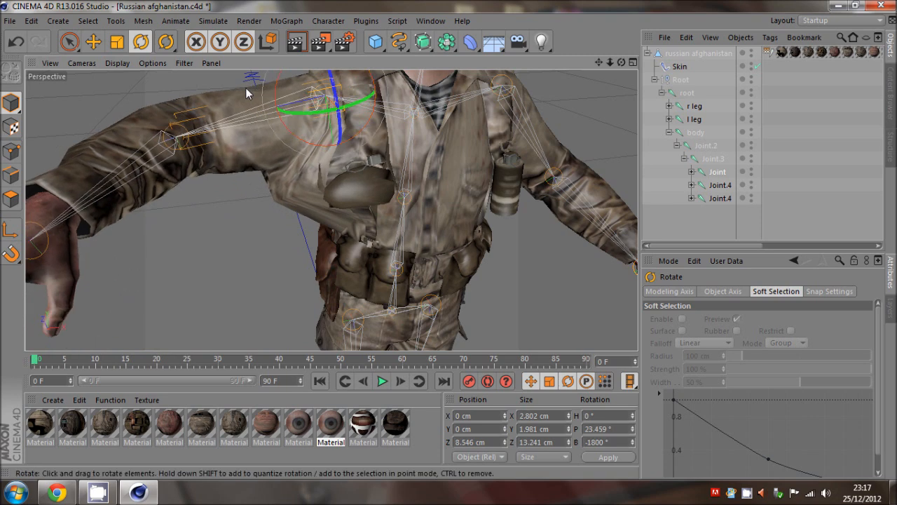
pyautogui.hotkey('ctrl', 'z')
# Erase the shoulder joint's weights from the chest, the grenade and the side of the torso with the Weight Tool
pyautogui.click(328, 21)
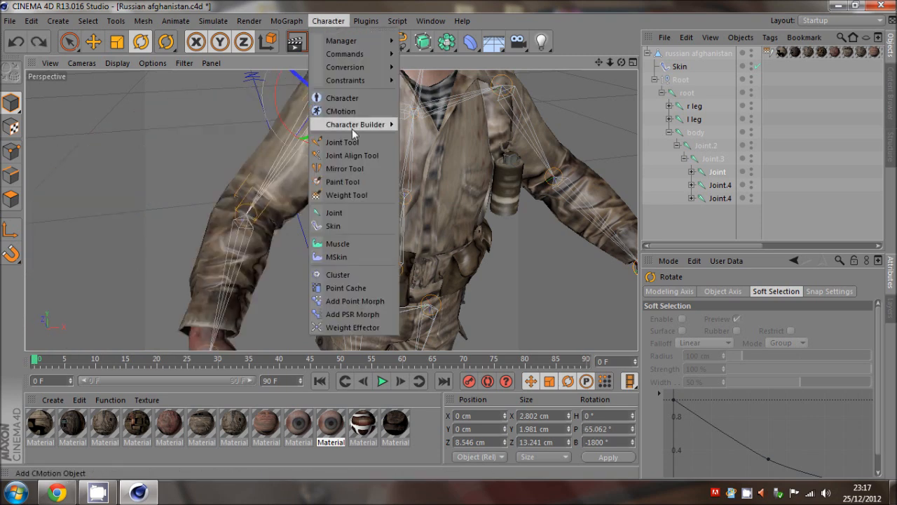
pyautogui.click(353, 194)
pyautogui.click(834, 342)
pyautogui.click(834, 238)
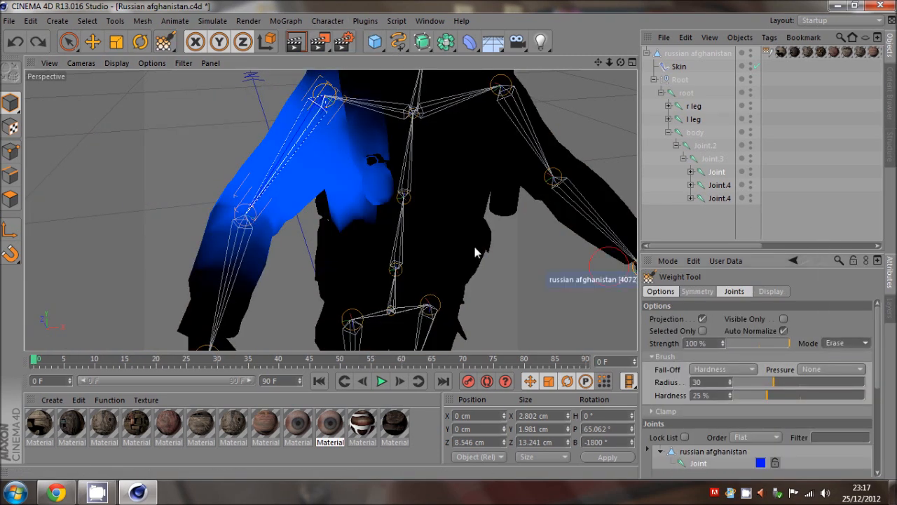
pyautogui.moveTo(460, 191)
pyautogui.keyDown('alt'); pyautogui.mouseDown()
pyautogui.moveTo(449, 243)
pyautogui.moveTo(418, 208)
pyautogui.mouseUp(); pyautogui.keyUp('alt')
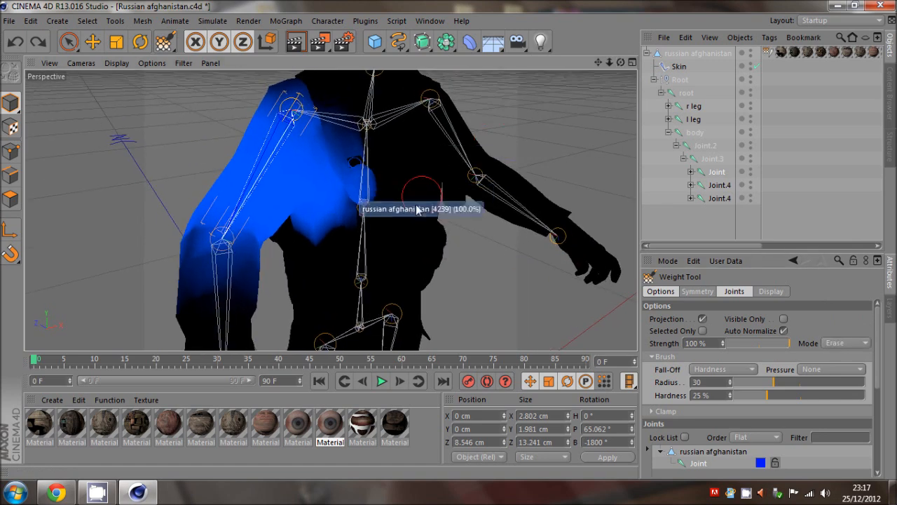
pyautogui.moveTo(368, 153)
pyautogui.mouseDown()
pyautogui.moveTo(357, 161)
pyautogui.moveTo(348, 218)
pyautogui.moveTo(324, 230)
pyautogui.mouseUp()
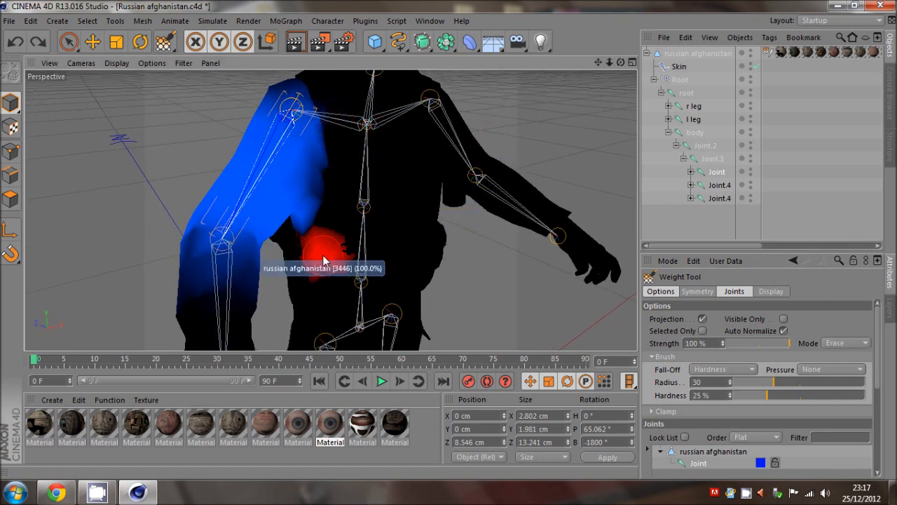
pyautogui.keyDown('alt'); pyautogui.moveTo(438, 235); pyautogui.dragTo(462, 232); pyautogui.keyUp('alt')
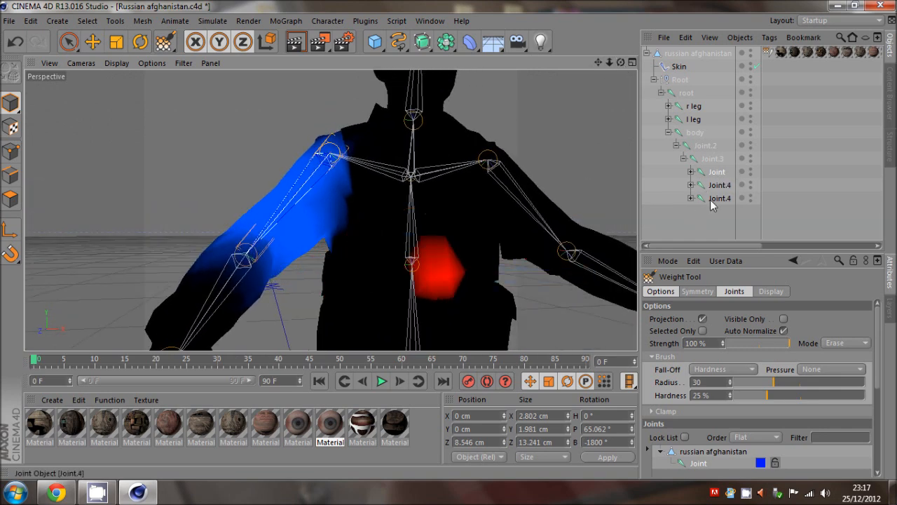
# Erase the stray weights of the forearm joint, Joint.1, around the waist and collapse the arm's hierarchy
pyautogui.click(690, 172)
pyautogui.click(726, 187)
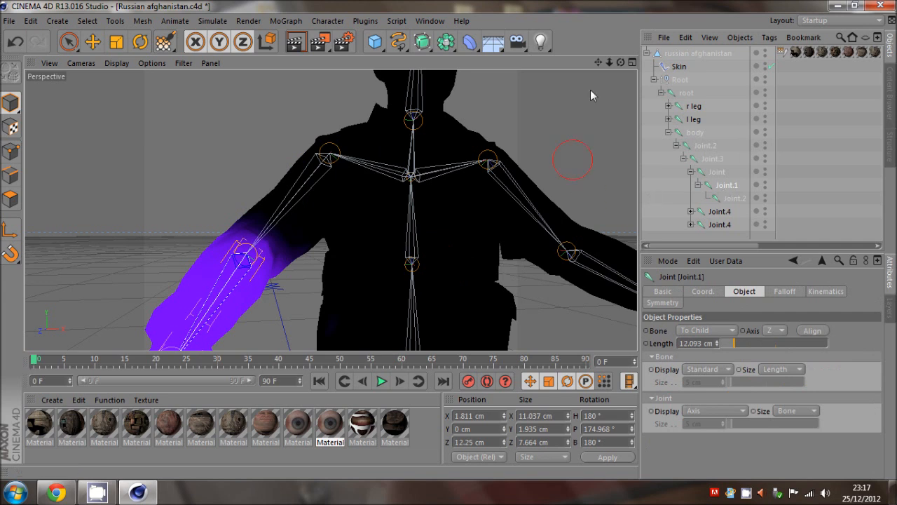
pyautogui.moveTo(598, 63); pyautogui.dragTo(379, 198)
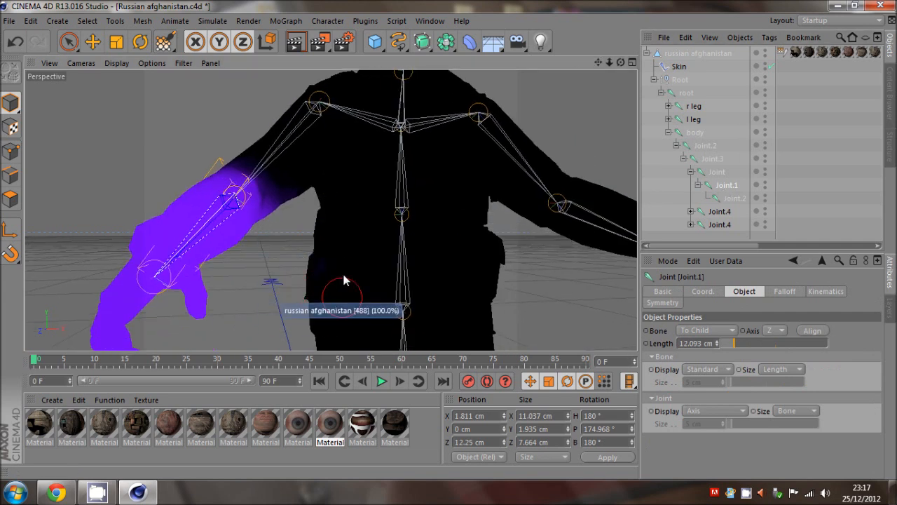
pyautogui.moveTo(315, 302)
pyautogui.mouseDown()
pyautogui.moveTo(326, 336)
pyautogui.moveTo(389, 298)
pyautogui.mouseUp()
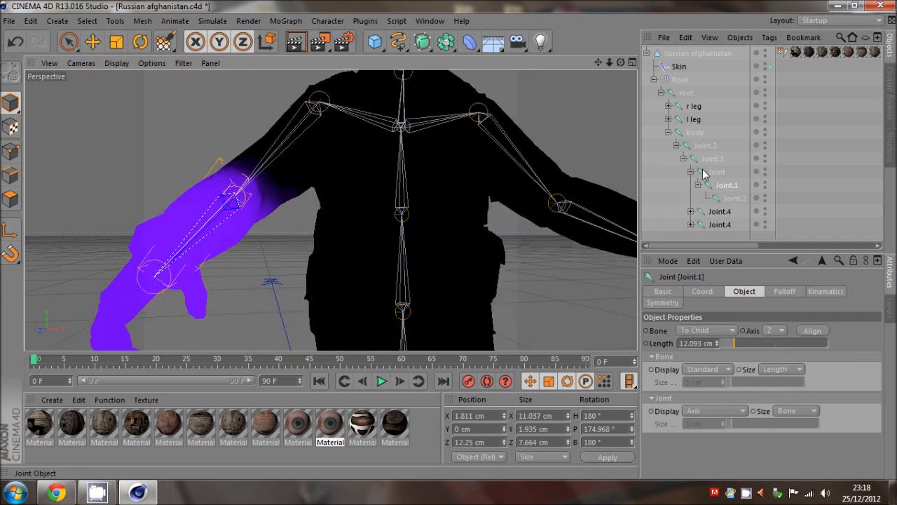
pyautogui.click(690, 172)
# Erase the weights of the opposite shoulder joint, the first Joint.4, from the canister and across the chest
pyautogui.click(715, 185)
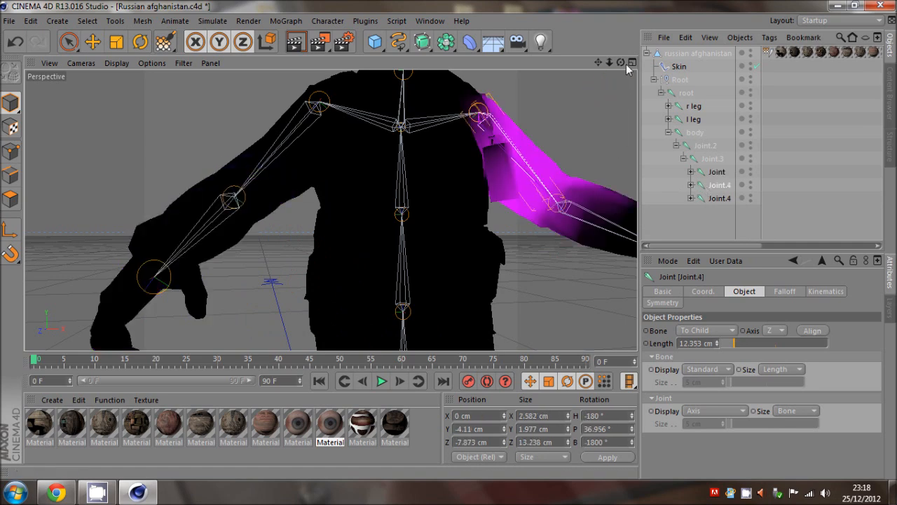
pyautogui.moveTo(621, 63)
pyautogui.mouseDown()
pyautogui.moveTo(448, 240)
pyautogui.moveTo(620, 67)
pyautogui.moveTo(449, 239)
pyautogui.moveTo(560, 81)
pyautogui.mouseUp()
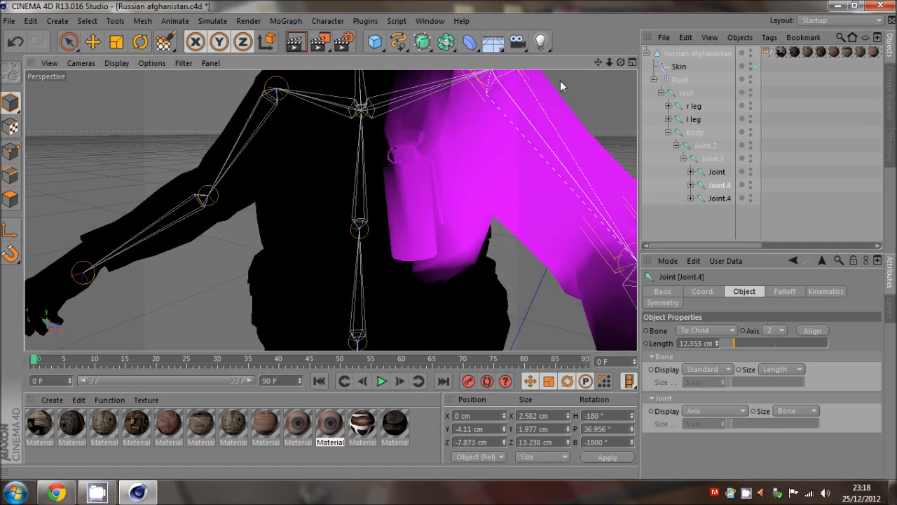
pyautogui.moveTo(447, 236)
pyautogui.mouseDown()
pyautogui.moveTo(400, 120)
pyautogui.moveTo(429, 197)
pyautogui.moveTo(399, 180)
pyautogui.moveTo(420, 203)
pyautogui.moveTo(431, 271)
pyautogui.moveTo(459, 239)
pyautogui.moveTo(462, 210)
pyautogui.mouseUp()
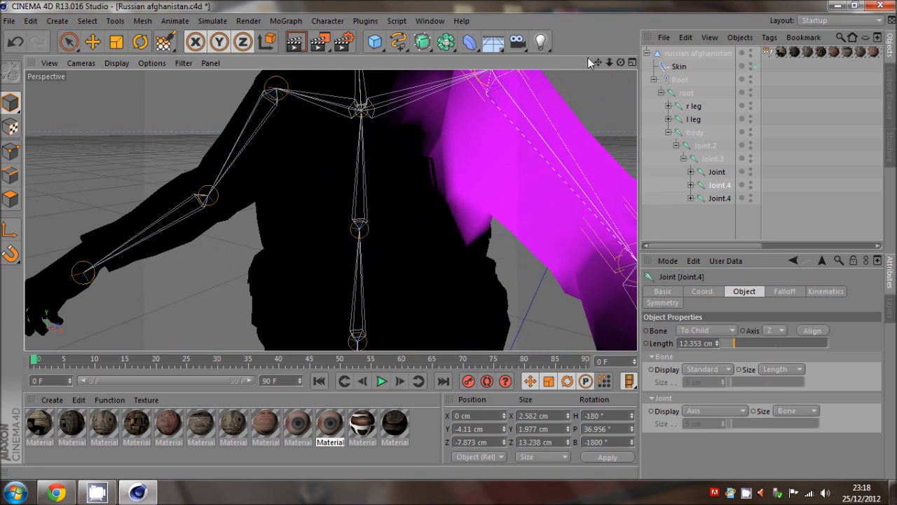
pyautogui.moveTo(598, 64)
pyautogui.mouseDown()
pyautogui.moveTo(447, 239)
pyautogui.moveTo(598, 65)
pyautogui.mouseUp()
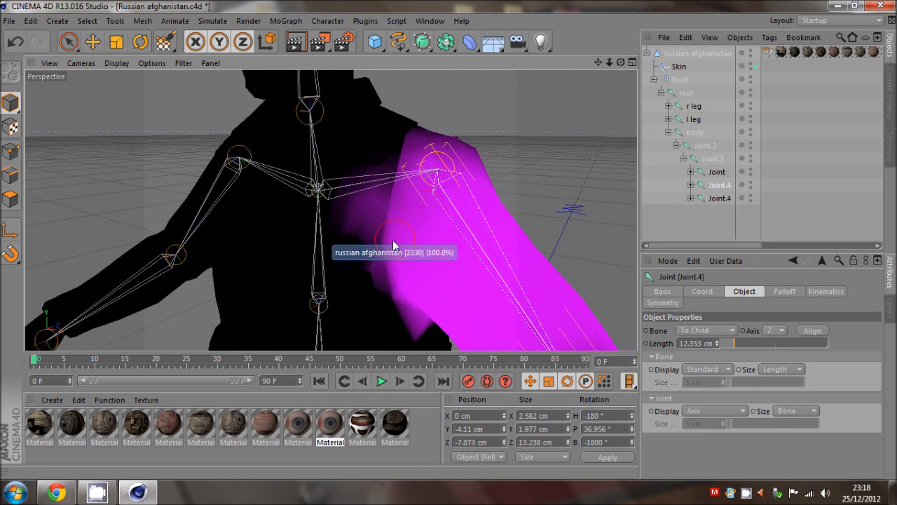
pyautogui.moveTo(391, 238)
pyautogui.mouseDown()
pyautogui.moveTo(361, 296)
pyautogui.moveTo(355, 230)
pyautogui.moveTo(371, 218)
pyautogui.moveTo(371, 137)
pyautogui.mouseUp()
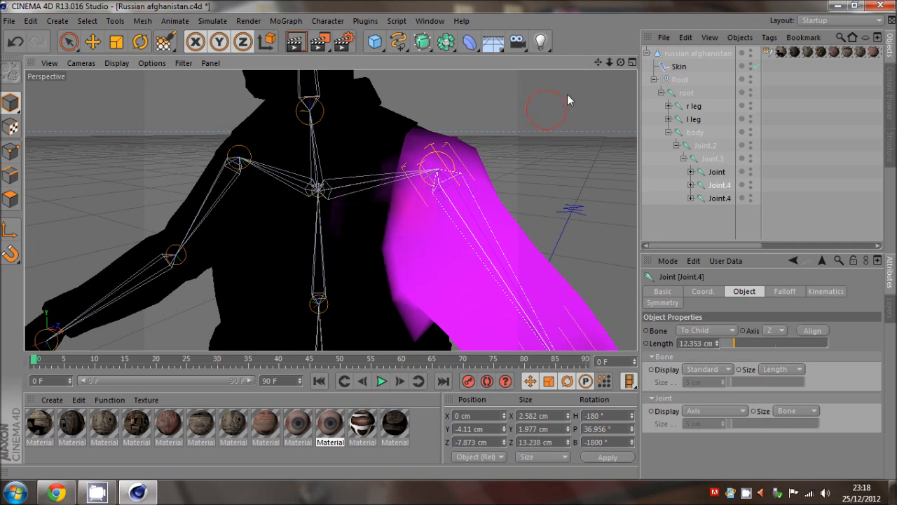
pyautogui.moveTo(342, 239); pyautogui.dragTo(380, 168)
# Check the first Joint.4's skin weights around the armpit and torso from several angles and on the whole figure
pyautogui.moveTo(600, 63); pyautogui.dragTo(448, 239)
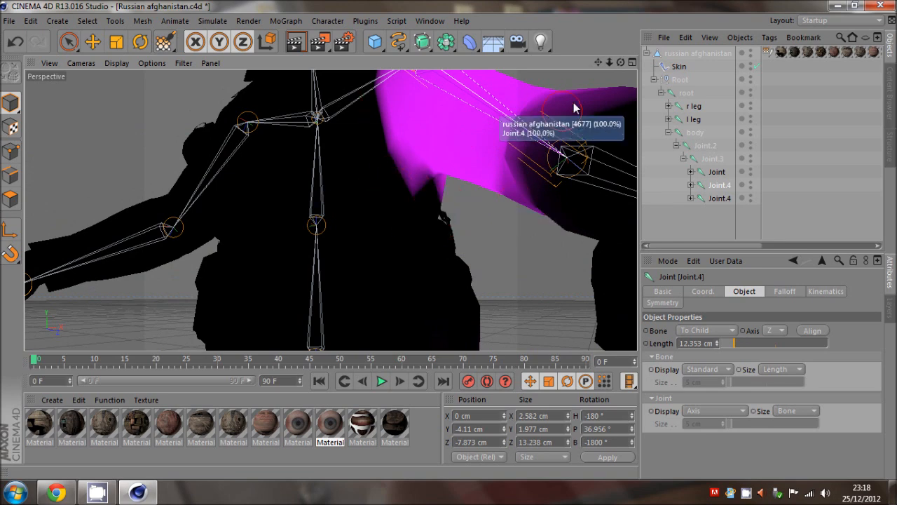
pyautogui.moveTo(621, 63); pyautogui.dragTo(448, 241)
pyautogui.moveTo(273, 223)
pyautogui.mouseDown()
pyautogui.moveTo(338, 187)
pyautogui.moveTo(322, 237)
pyautogui.mouseUp()
pyautogui.moveTo(448, 239); pyautogui.dragTo(447, 239)
pyautogui.moveTo(610, 62); pyautogui.dragTo(447, 239)
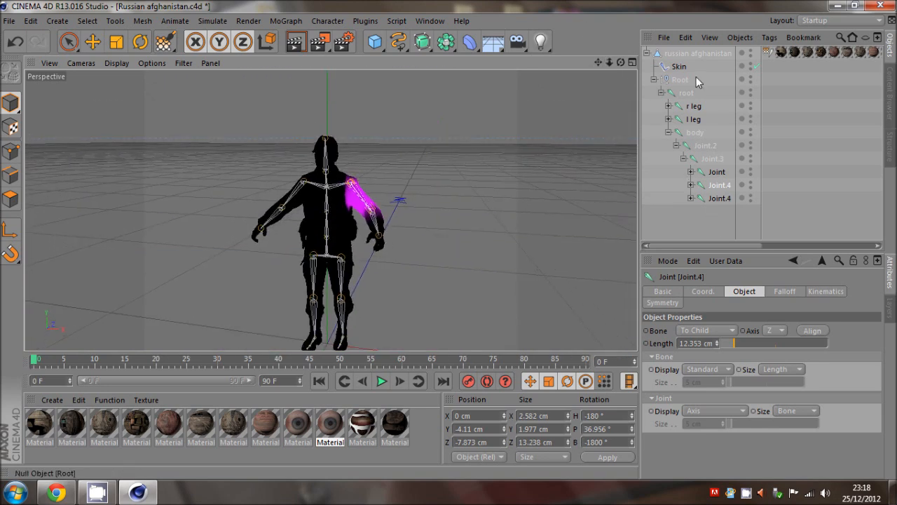
# Move the root joint along its Z axis to about -74.7 cm to check that the whole mesh follows
pyautogui.click(686, 93)
pyautogui.click(93, 41)
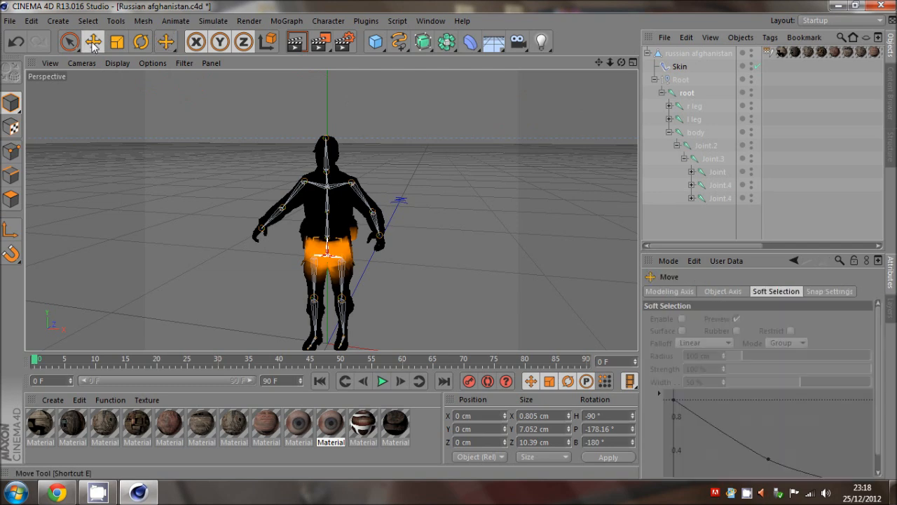
pyautogui.moveTo(621, 62); pyautogui.dragTo(184, 302)
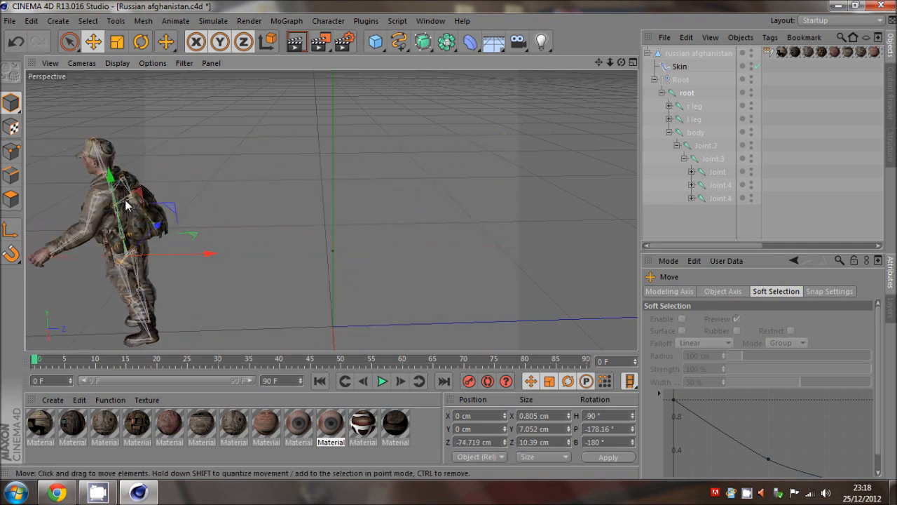
# Inspect Joint.3's skin weights over the chest and backpack from the side and front with the Weight Tool
pyautogui.click(326, 21)
pyautogui.click(348, 199)
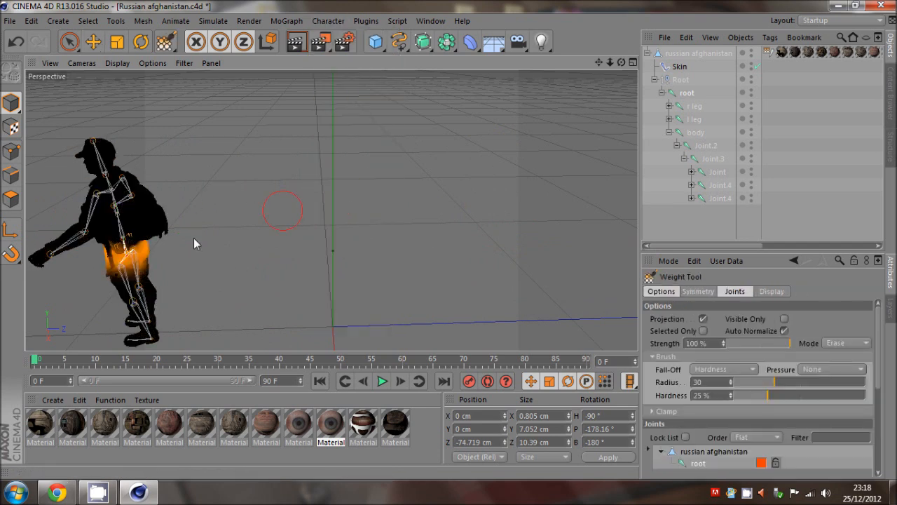
pyautogui.click(719, 160)
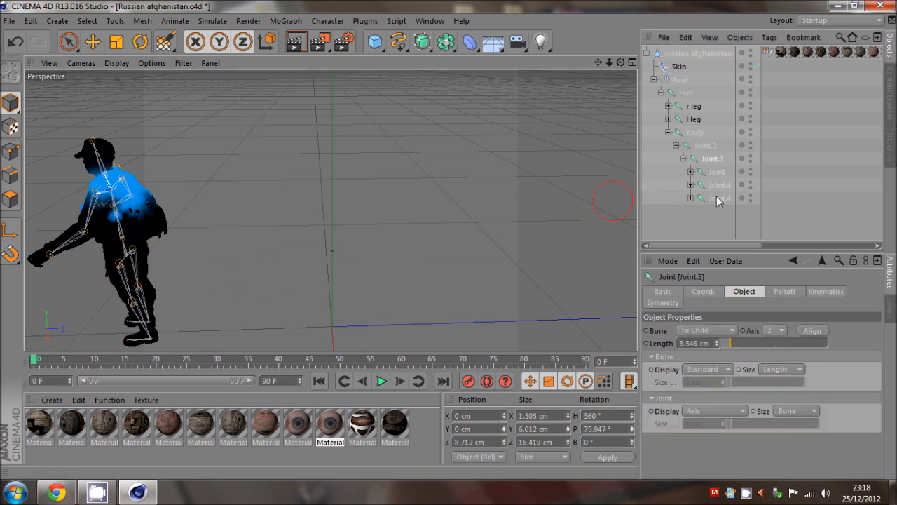
pyautogui.click(165, 42)
pyautogui.moveTo(623, 63); pyautogui.dragTo(451, 238)
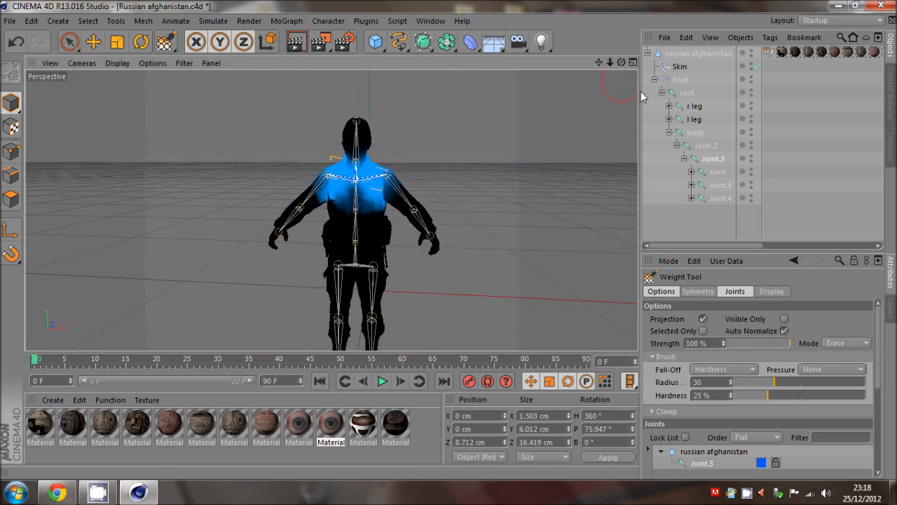
# Collapse the character's hierarchy, deselect everything and save the project
pyautogui.click(669, 132)
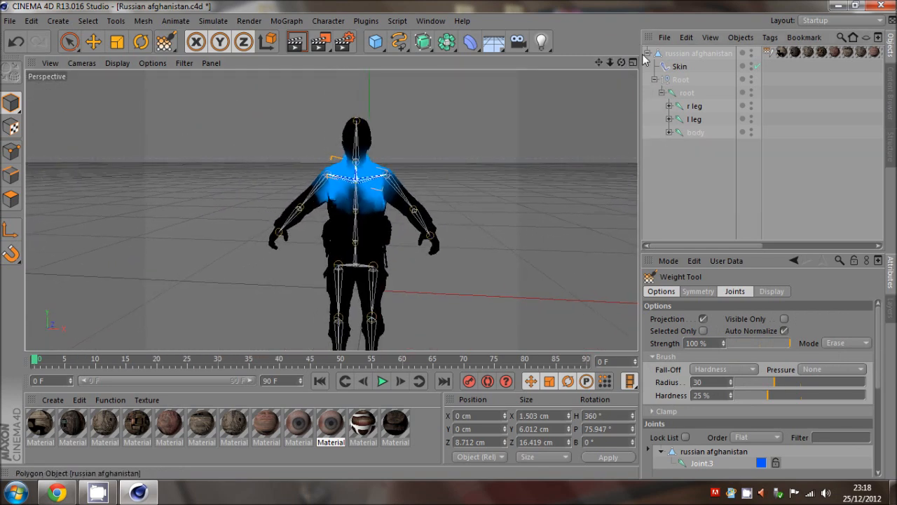
pyautogui.click(648, 53)
pyautogui.click(675, 136)
pyautogui.click(93, 42)
pyautogui.click(9, 20)
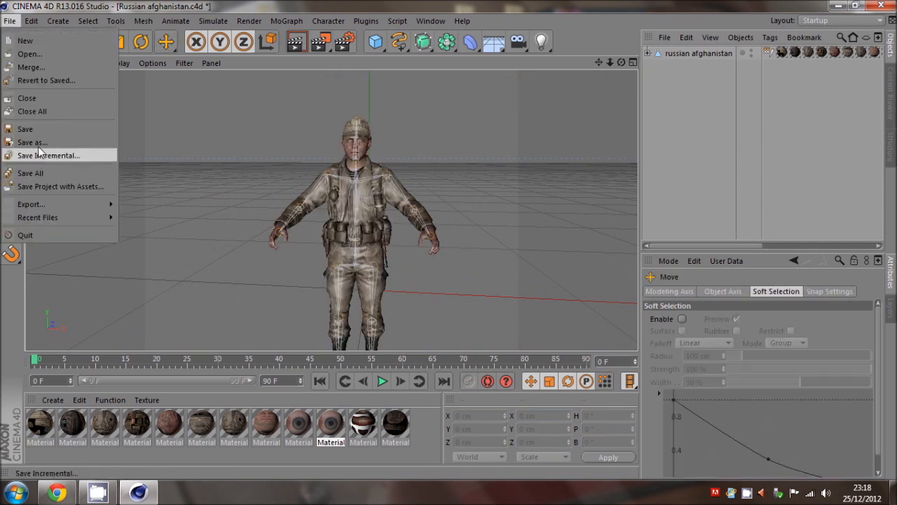
pyautogui.click(28, 131)
# Hide the Root null's skeleton in the viewport and collapse the character's hierarchy
pyautogui.click(647, 54)
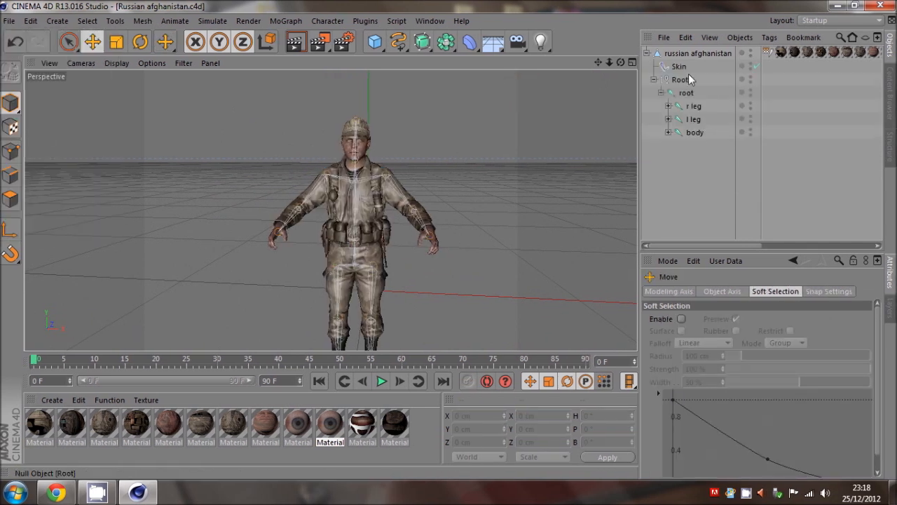
pyautogui.click(750, 78)
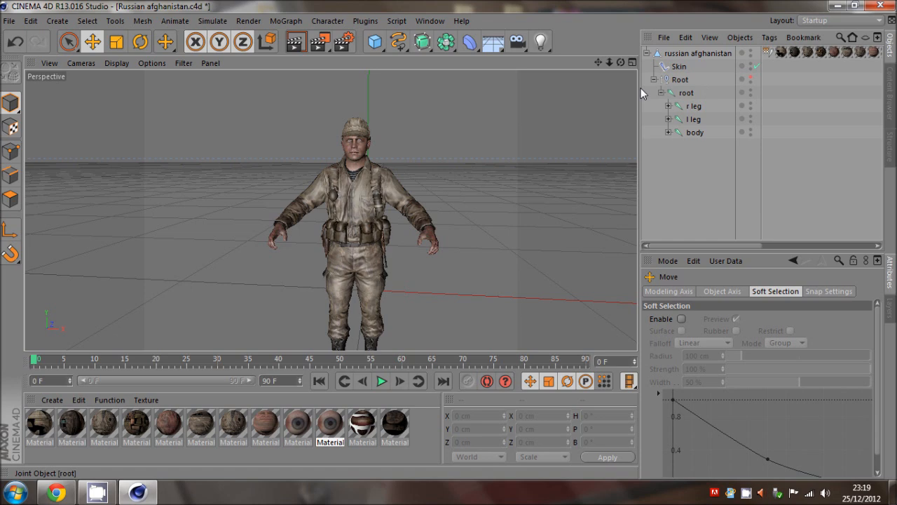
pyautogui.click(648, 53)
pyautogui.moveTo(616, 62); pyautogui.dragTo(449, 244)
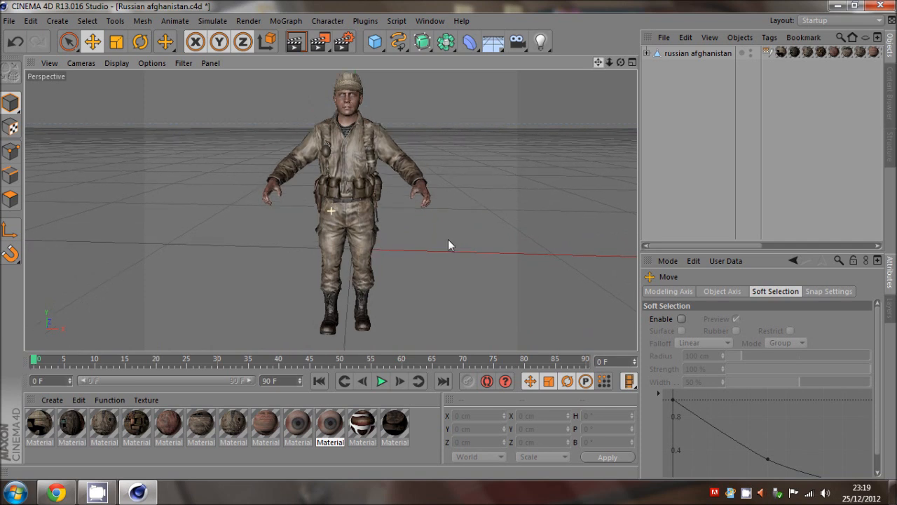
# Rotate the "r leg" joint to swing the leg forward, to a pitch of about -32.4°
pyautogui.click(647, 53)
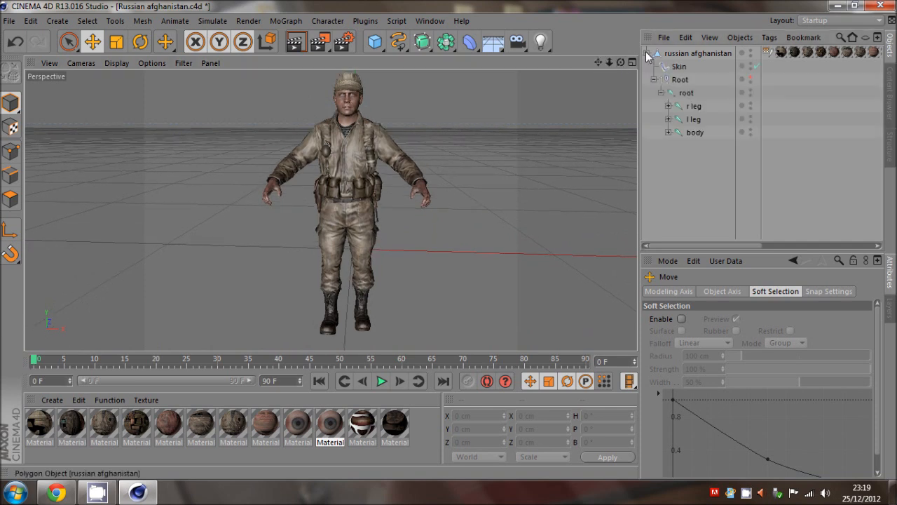
pyautogui.click(677, 110)
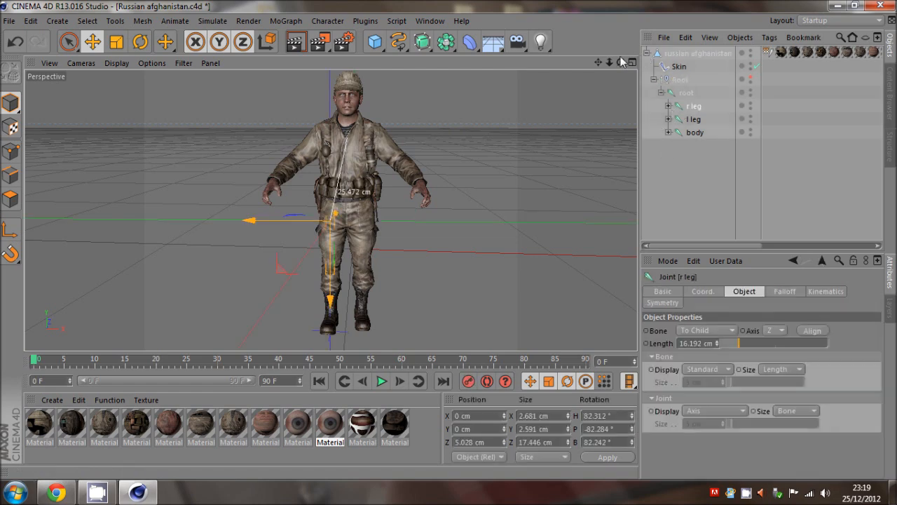
pyautogui.moveTo(621, 60); pyautogui.dragTo(448, 239)
pyautogui.scroll(4, 569, 178)
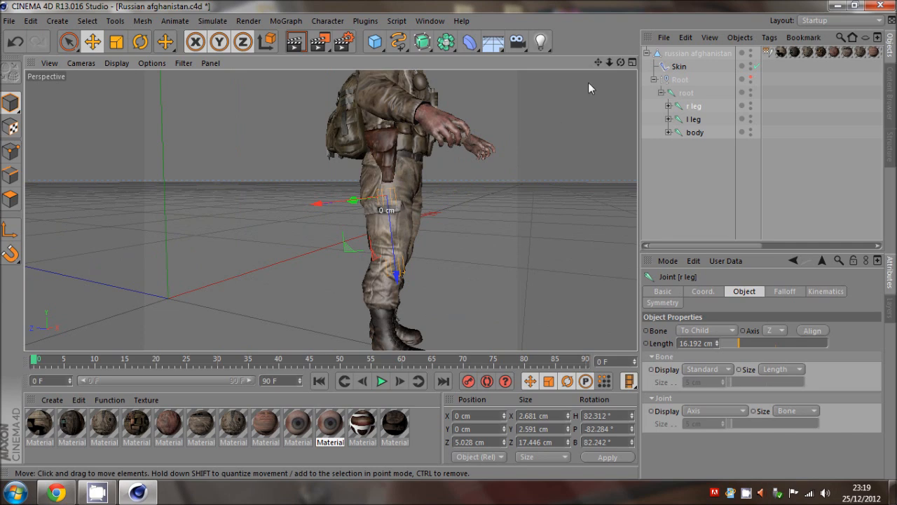
pyautogui.moveTo(598, 62); pyautogui.dragTo(448, 239)
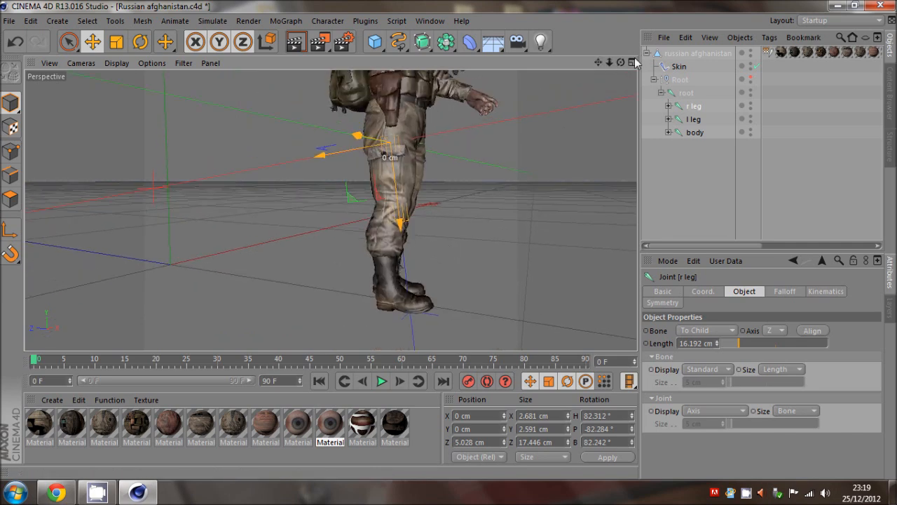
pyautogui.moveTo(620, 62); pyautogui.dragTo(448, 239)
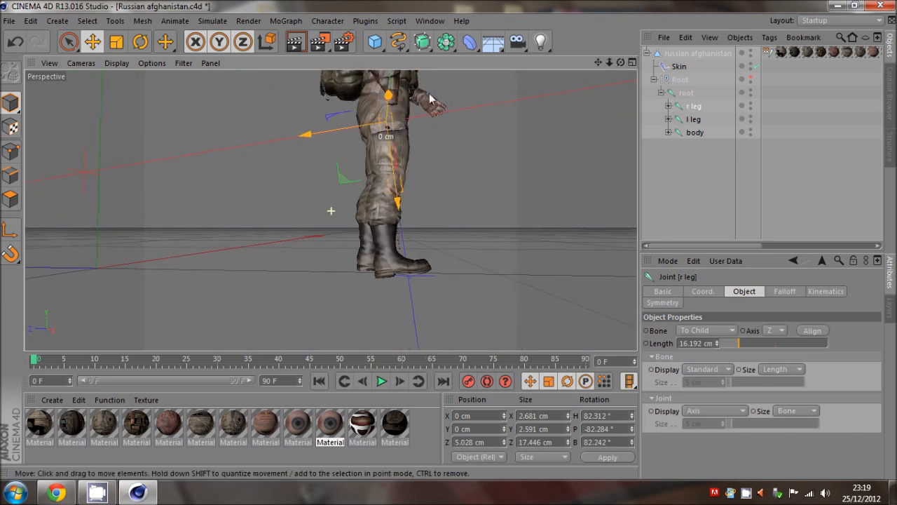
pyautogui.press('r')
pyautogui.moveTo(407, 166); pyautogui.dragTo(470, 137)
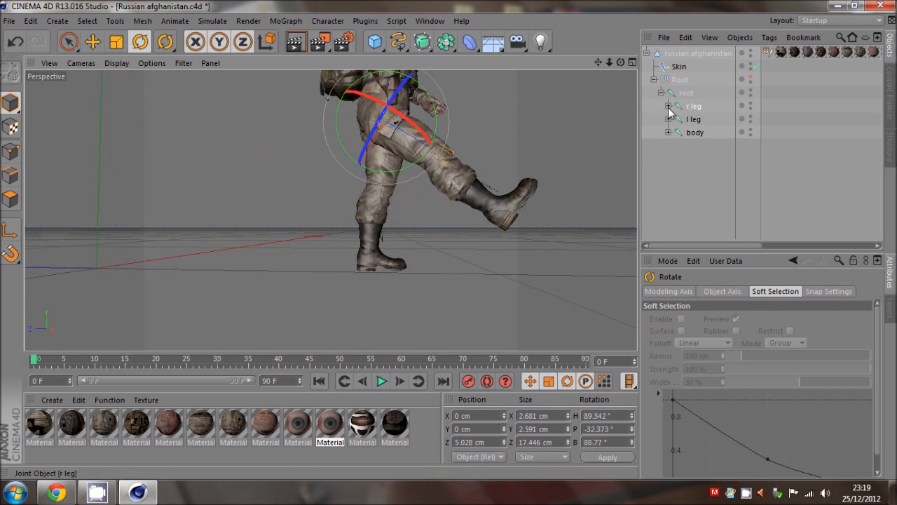
# Try bending the right knee at Joint.1 under "r leg", and undo it together with the earlier leg swing
pyautogui.click(669, 106)
pyautogui.click(704, 119)
pyautogui.moveTo(494, 136); pyautogui.dragTo(506, 188)
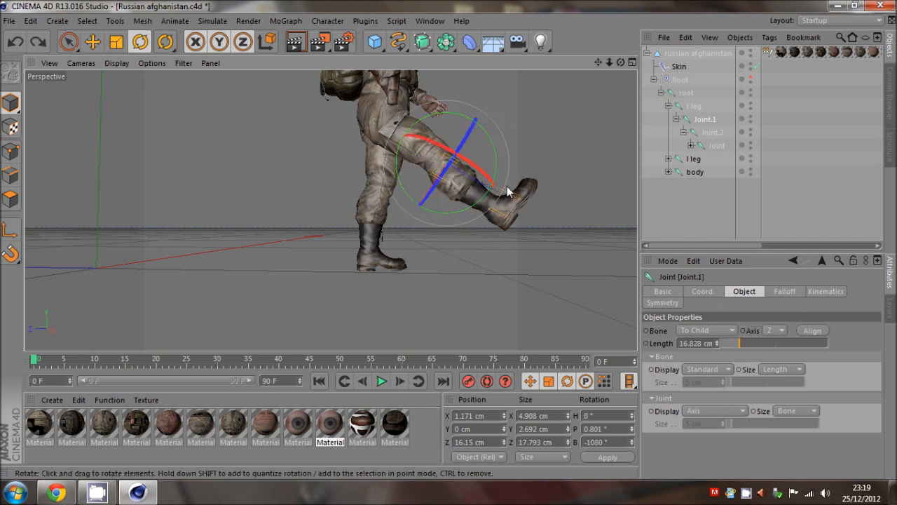
pyautogui.hotkey('ctrl', 'z')
pyautogui.hotkey('ctrl', 'z')
pyautogui.hotkey('ctrl', 'z')
pyautogui.hotkey('ctrl', 'z')
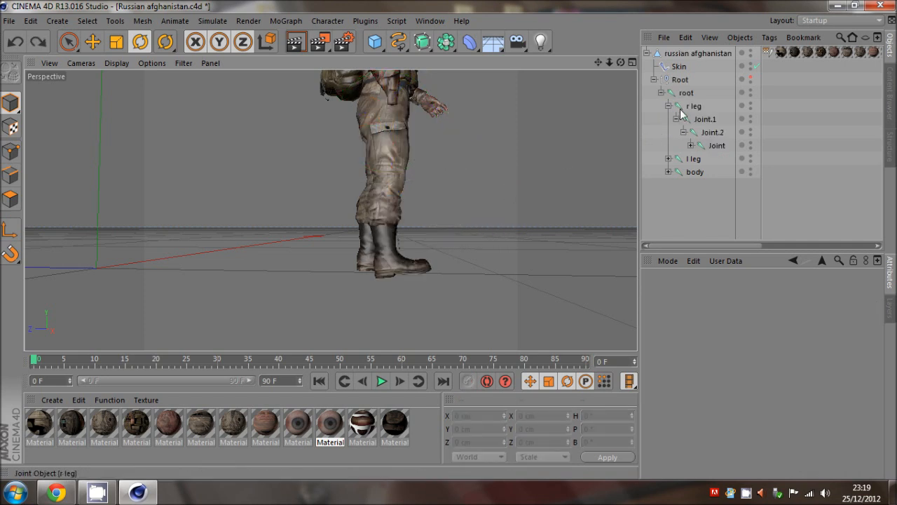
# Rotate the "r leg" joint slightly backward, to a pitch of about -88.9°
pyautogui.click(680, 108)
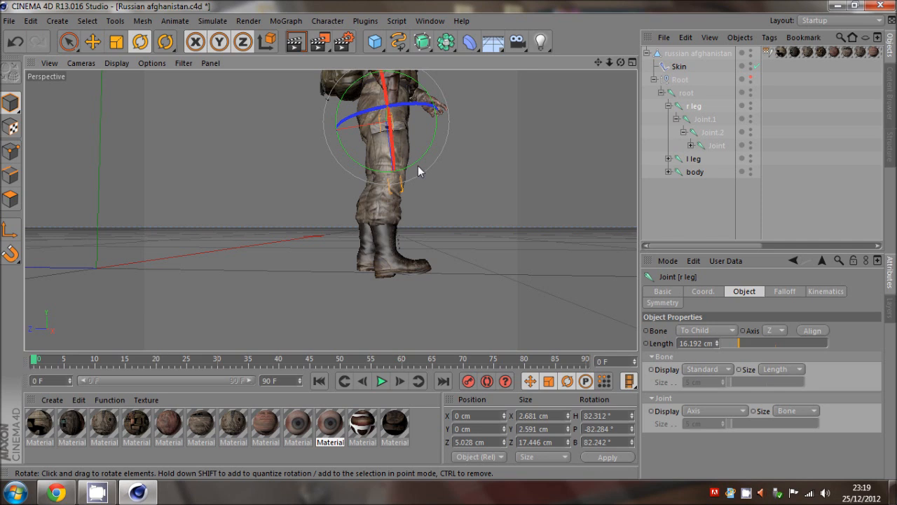
pyautogui.click(658, 134)
pyautogui.click(694, 109)
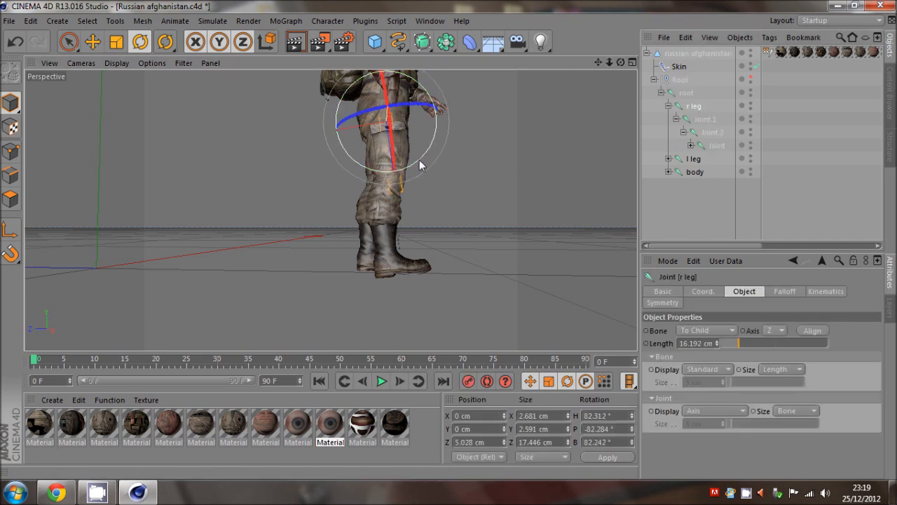
pyautogui.moveTo(419, 160); pyautogui.dragTo(415, 165)
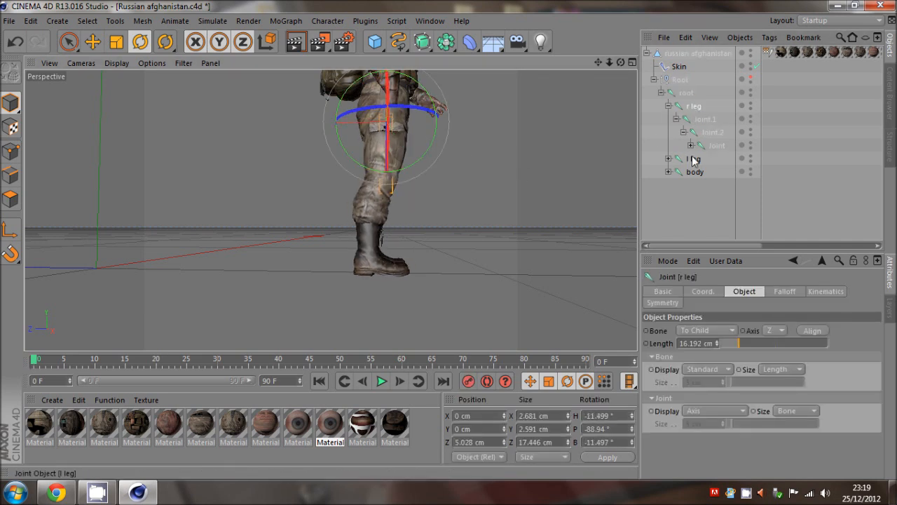
# Select the "r leg" and "l leg" joints together and rotate both legs slightly forward at the hips
pyautogui.click(668, 106)
pyautogui.keyDown('ctrl'); pyautogui.click(693, 119); pyautogui.keyUp('ctrl')
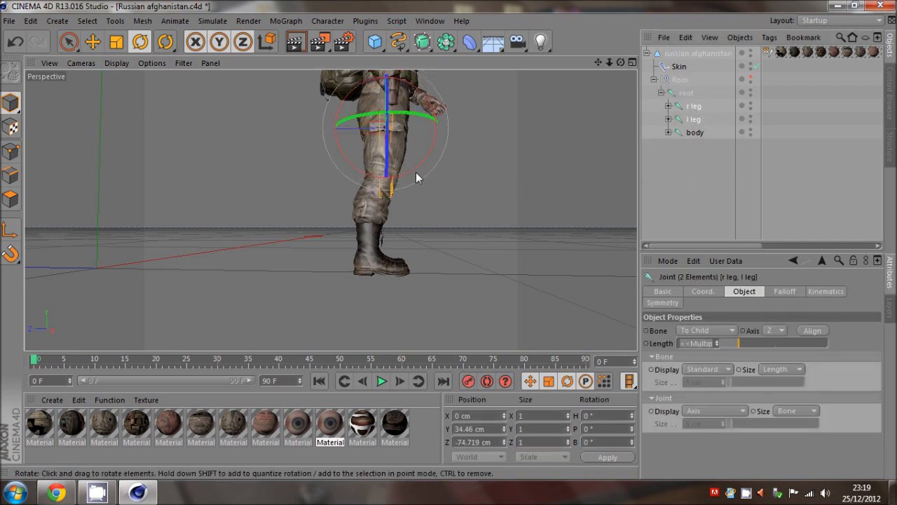
pyautogui.moveTo(413, 174); pyautogui.dragTo(429, 172)
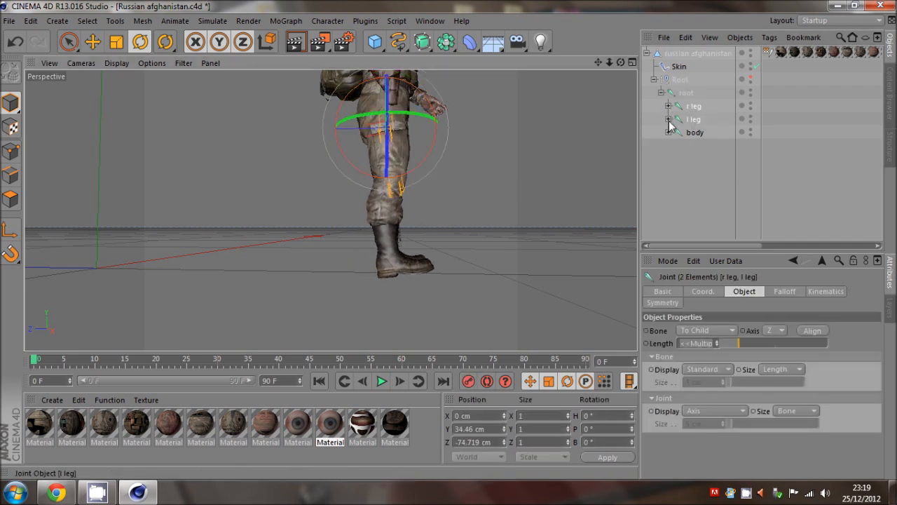
# Rotate Joint.1 under "r leg" and Joint.2 under "l leg" together to bend both knees slightly backward, leaving nothing selected
pyautogui.click(668, 119)
pyautogui.click(668, 106)
pyautogui.click(686, 119)
pyautogui.keyDown('ctrl'); pyautogui.click(702, 172); pyautogui.keyUp('ctrl')
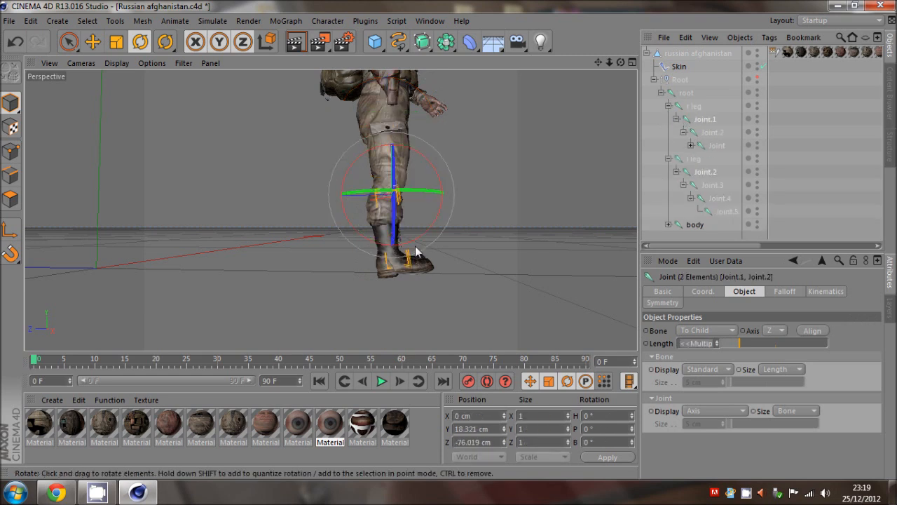
pyautogui.moveTo(420, 245); pyautogui.dragTo(391, 235)
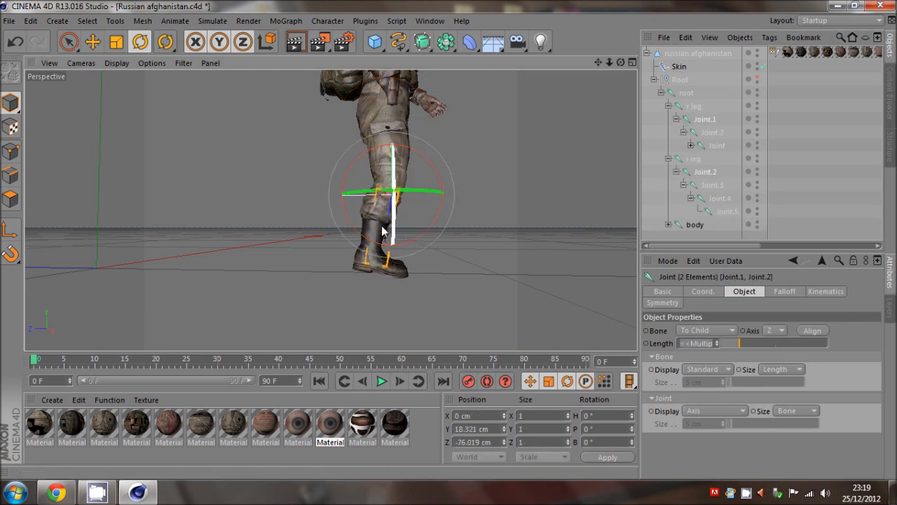
pyautogui.click(755, 172)
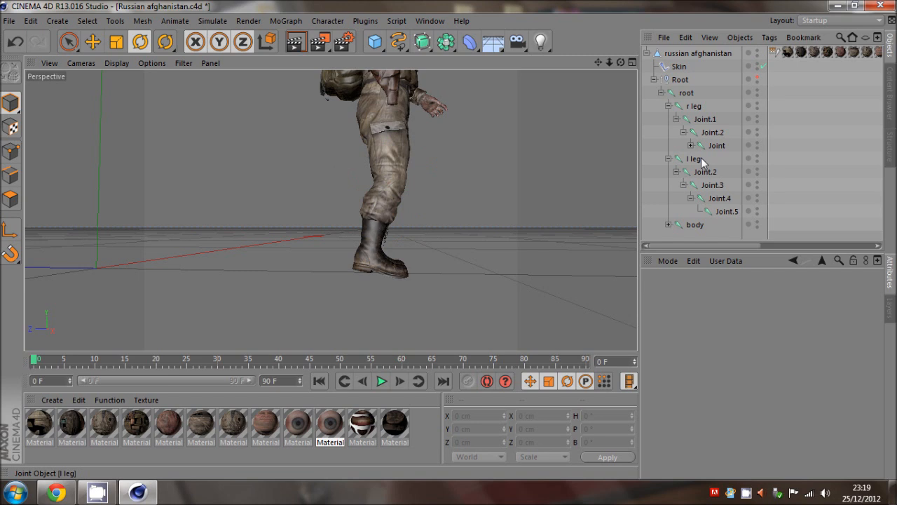
# Create an IK chain on the right leg from the "r leg" joint through Joint.1 to Joint.2
pyautogui.click(694, 107)
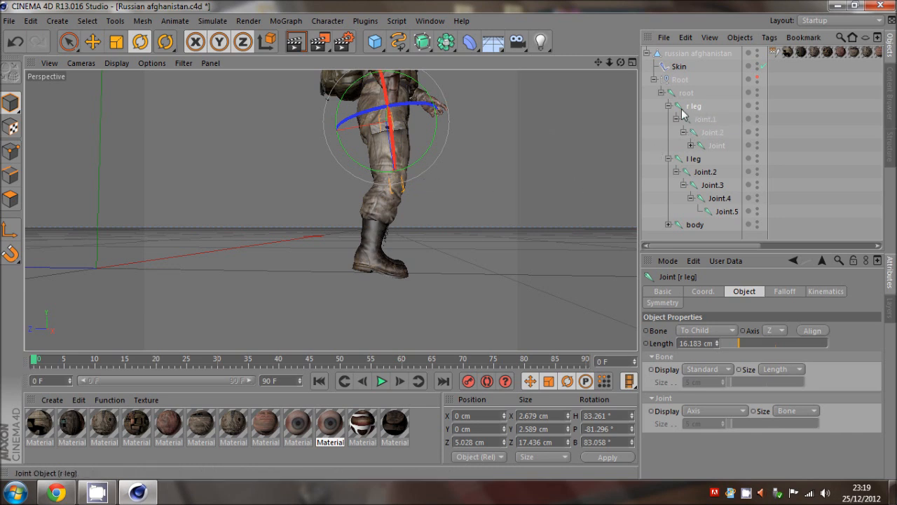
pyautogui.keyDown('shift'); pyautogui.click(704, 137); pyautogui.keyUp('shift')
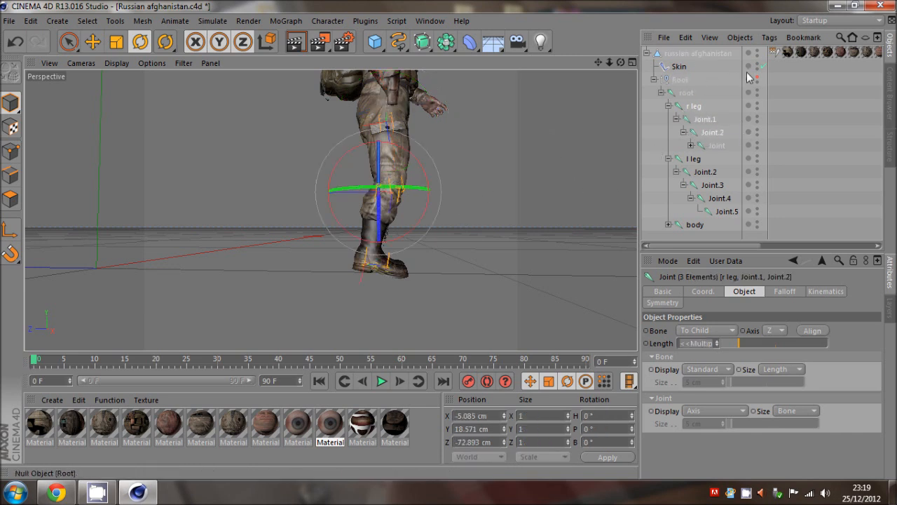
pyautogui.moveTo(620, 62); pyautogui.dragTo(320, 141)
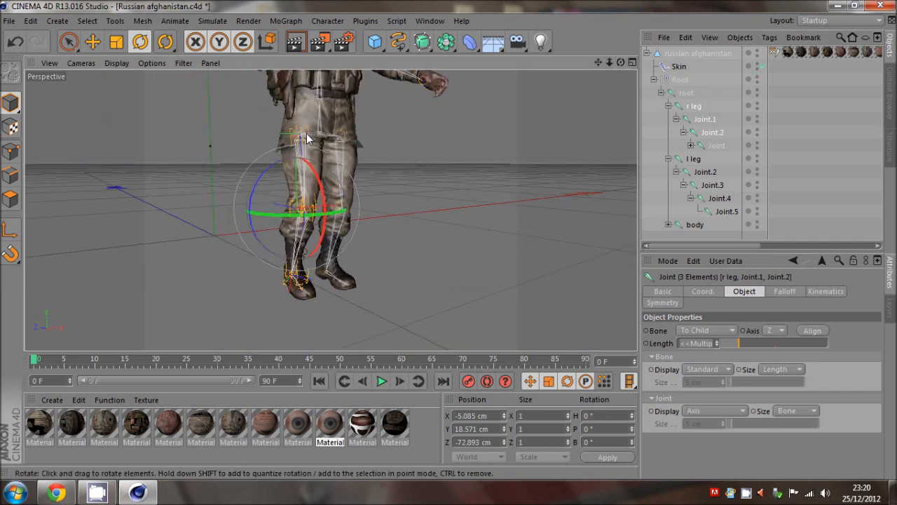
pyautogui.click(694, 109)
pyautogui.keyDown('shift'); pyautogui.click(709, 133); pyautogui.keyUp('shift')
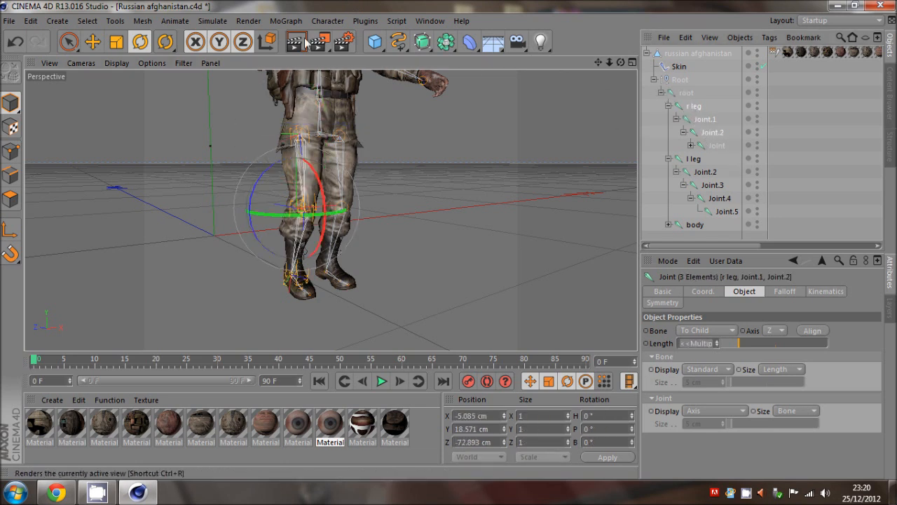
pyautogui.click(329, 21)
pyautogui.moveTo(352, 56)
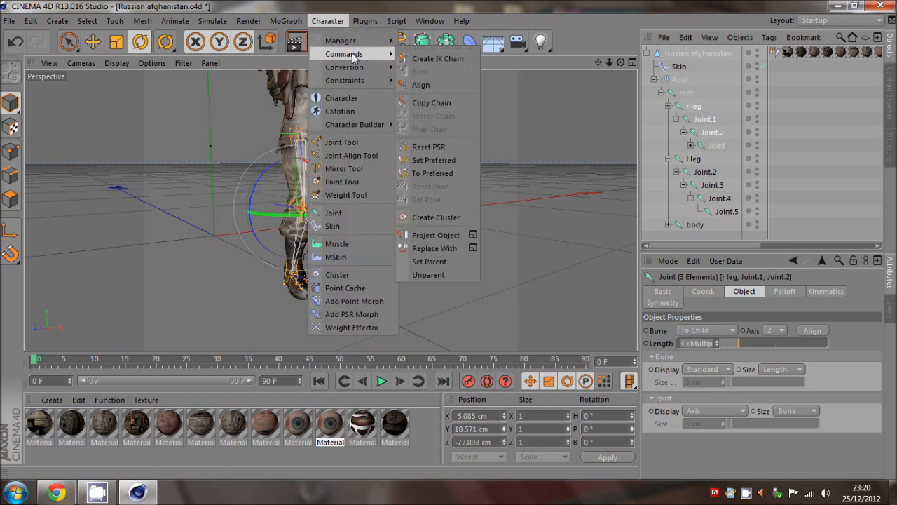
pyautogui.click(421, 60)
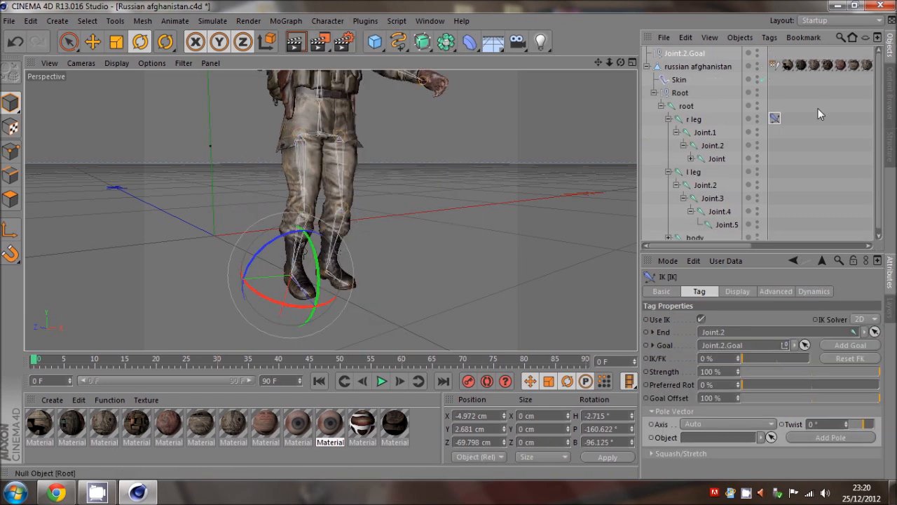
pyautogui.click(813, 83)
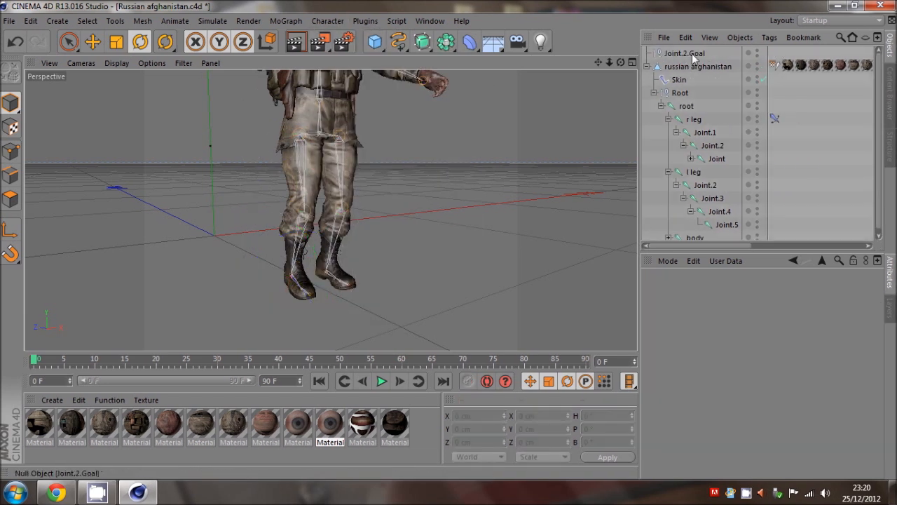
# Rename the right leg's IK goal null as "right leg" and deselect it
pyautogui.doubleClick(690, 53)
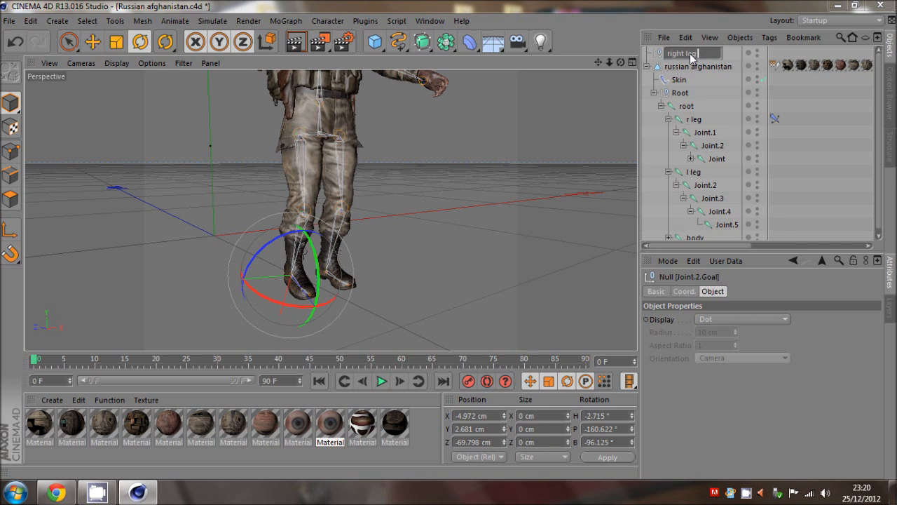
pyautogui.press('Return')
pyautogui.click(796, 146)
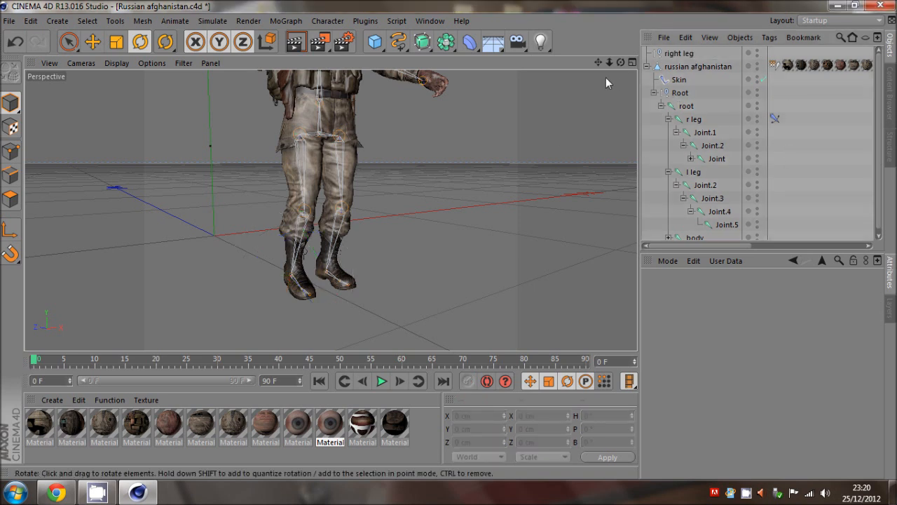
# Rotate Joint.2 under "l leg" to bend the left knee, to a heading of about 30.6°
pyautogui.keyDown('alt'); pyautogui.moveTo(448, 239); pyautogui.dragTo(589, 82); pyautogui.keyUp('alt')
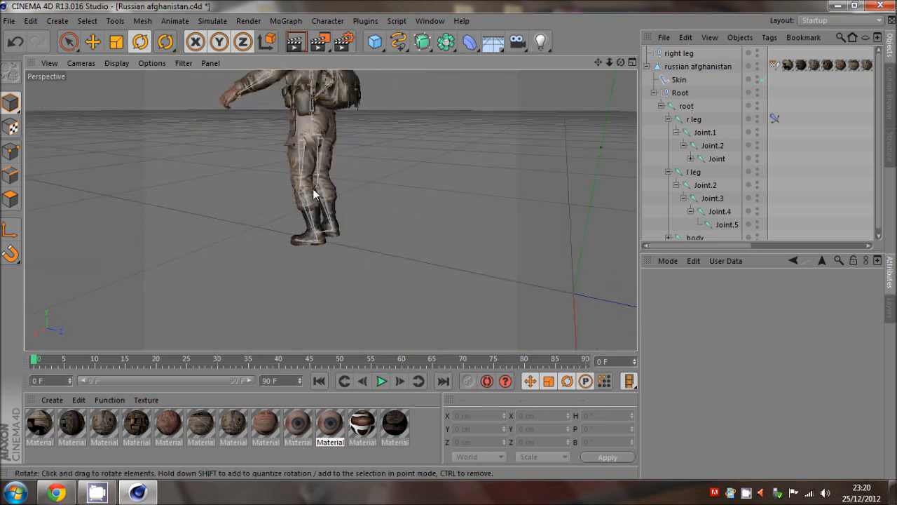
pyautogui.scroll(4, 313, 193)
pyautogui.click(669, 119)
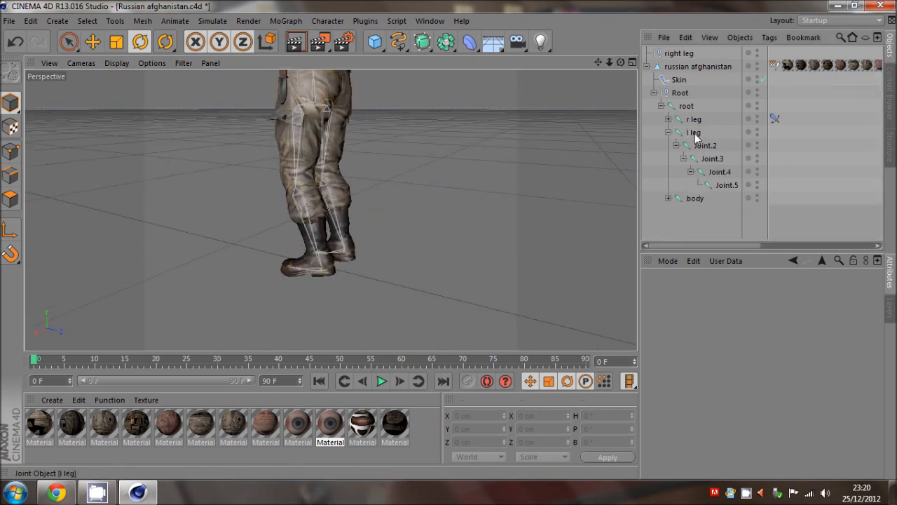
pyautogui.click(706, 145)
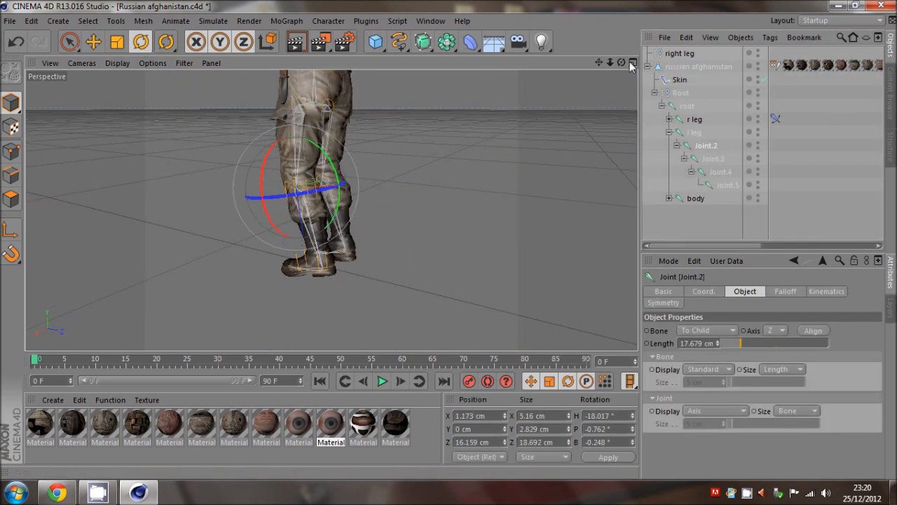
pyautogui.keyDown('alt'); pyautogui.moveTo(449, 239); pyautogui.dragTo(374, 137); pyautogui.keyUp('alt')
pyautogui.moveTo(319, 156); pyautogui.dragTo(330, 170)
pyautogui.keyDown('alt'); pyautogui.moveTo(448, 239); pyautogui.dragTo(449, 239); pyautogui.keyUp('alt')
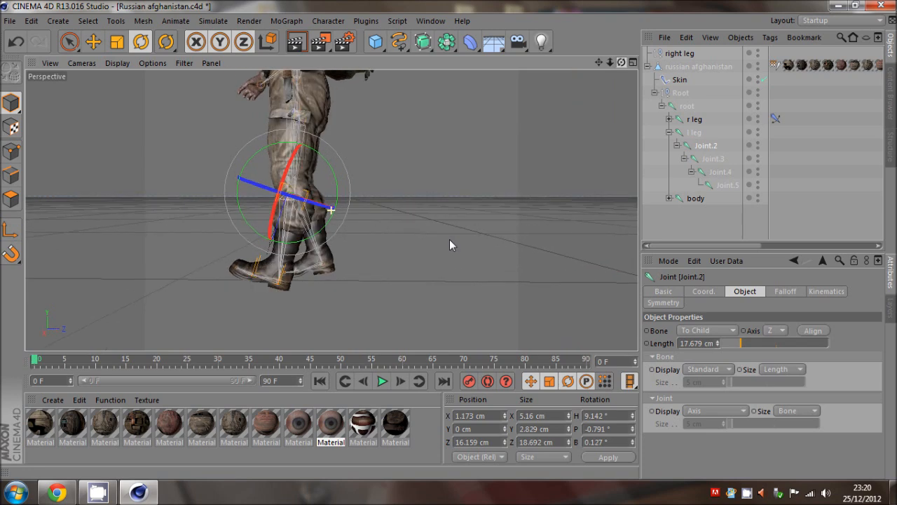
pyautogui.moveTo(332, 176); pyautogui.dragTo(344, 194)
pyautogui.moveTo(622, 63)
pyautogui.mouseDown()
pyautogui.moveTo(449, 240)
pyautogui.moveTo(617, 64)
pyautogui.mouseUp()
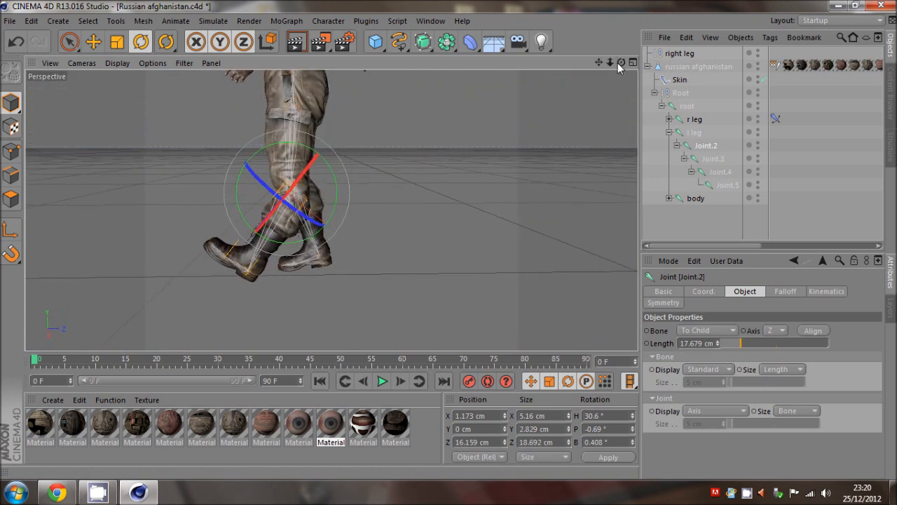
# Create an IK chain on the left leg from the "l leg" joint through Joint.2 to Joint.3
pyautogui.keyDown('shift'); pyautogui.click(726, 175); pyautogui.keyUp('shift')
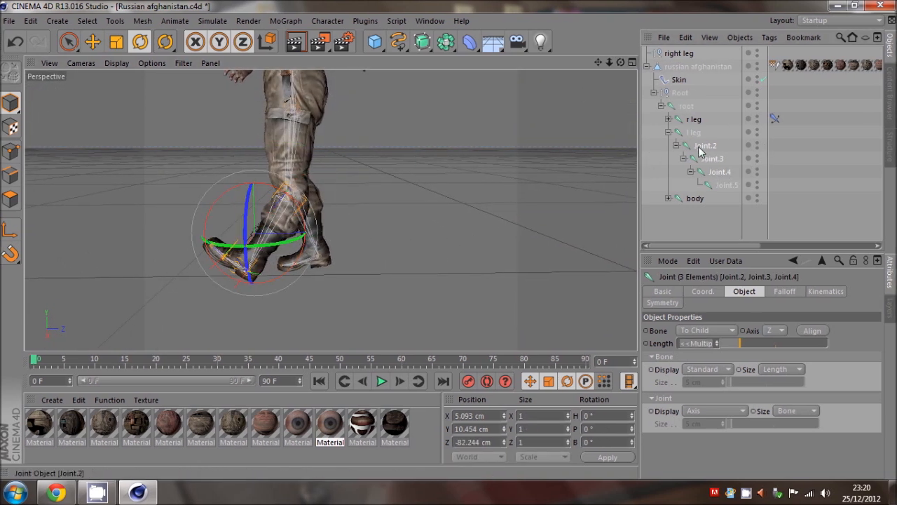
pyautogui.click(694, 133)
pyautogui.keyDown('shift'); pyautogui.click(715, 162); pyautogui.keyUp('shift')
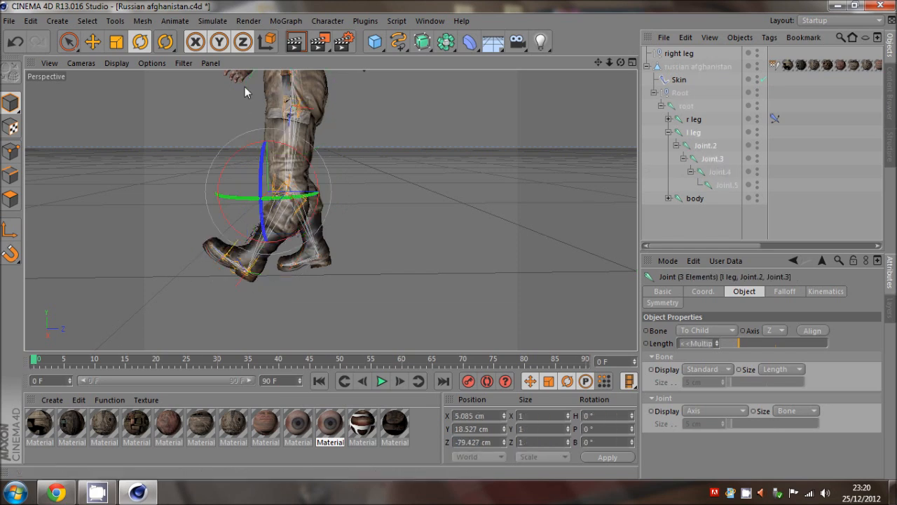
pyautogui.click(327, 21)
pyautogui.moveTo(361, 56)
pyautogui.click(421, 62)
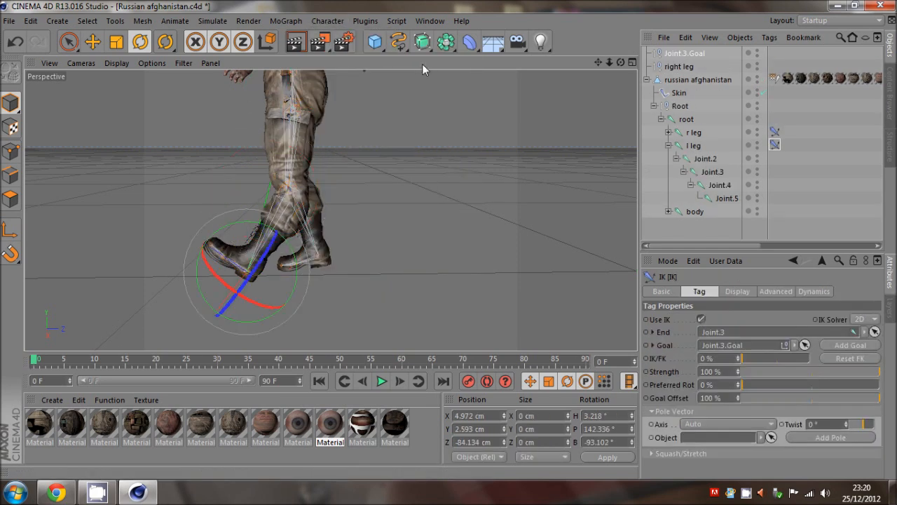
pyautogui.click(93, 41)
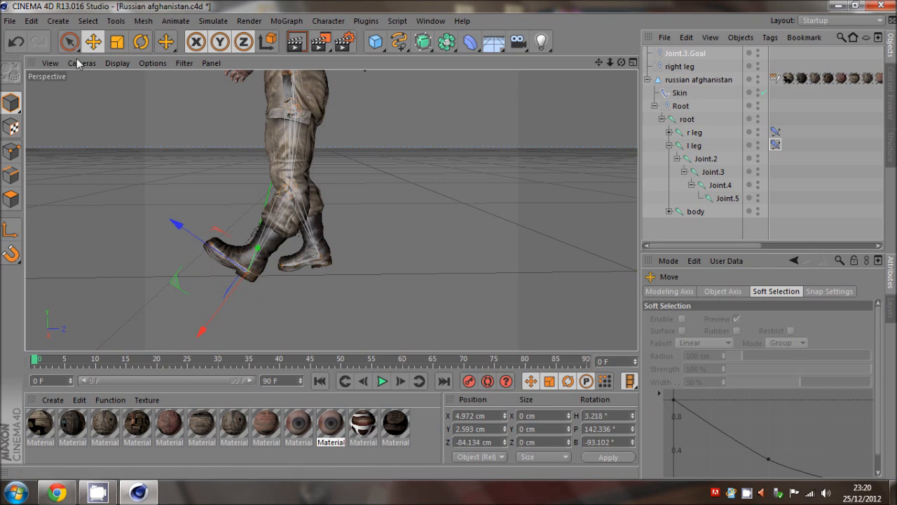
pyautogui.click(720, 224)
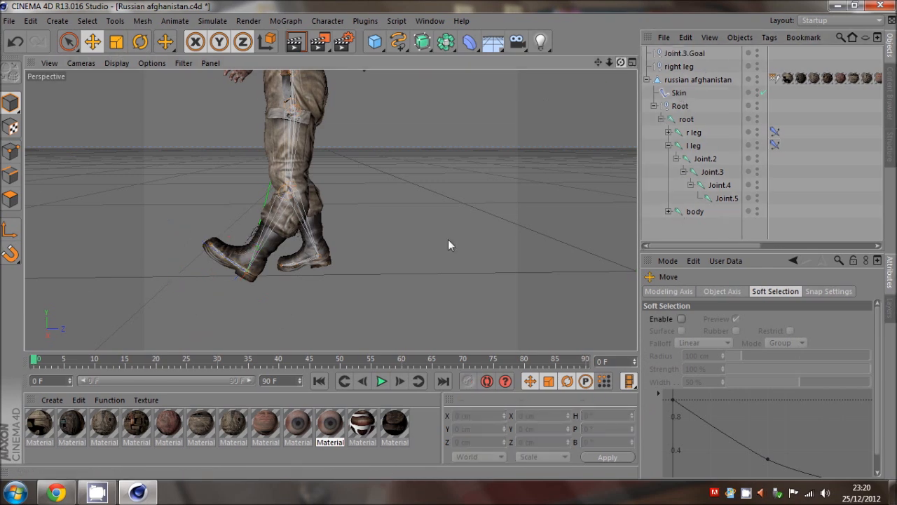
# Rename the left leg's IK goal null as "left leg" and deselect it
pyautogui.moveTo(448, 239); pyautogui.dragTo(449, 245)
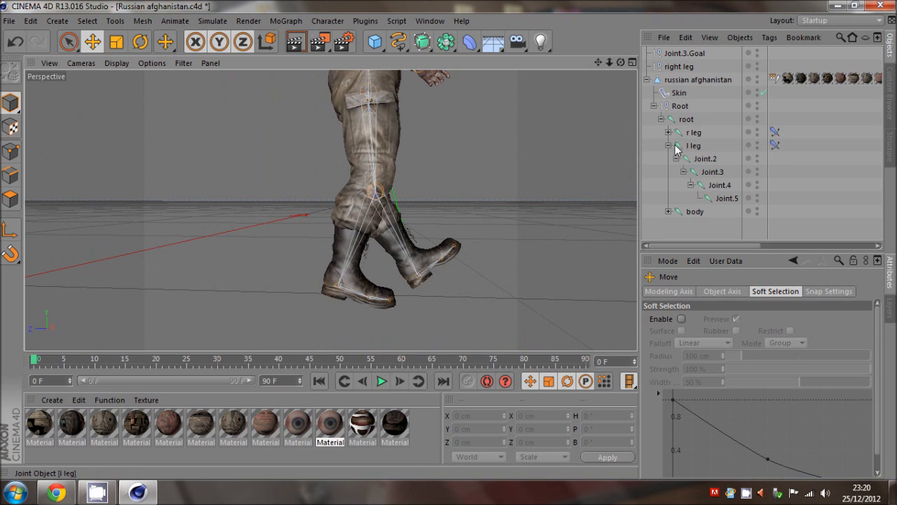
pyautogui.click(674, 56)
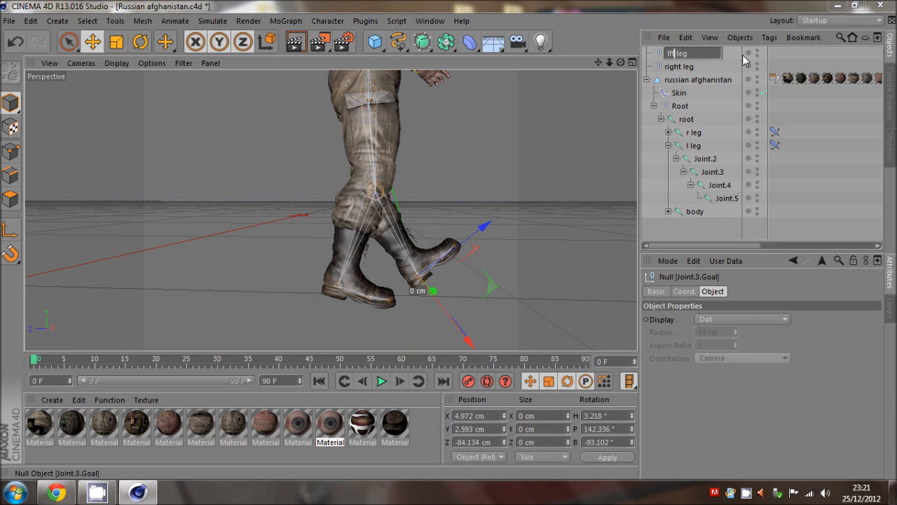
pyautogui.press('Return')
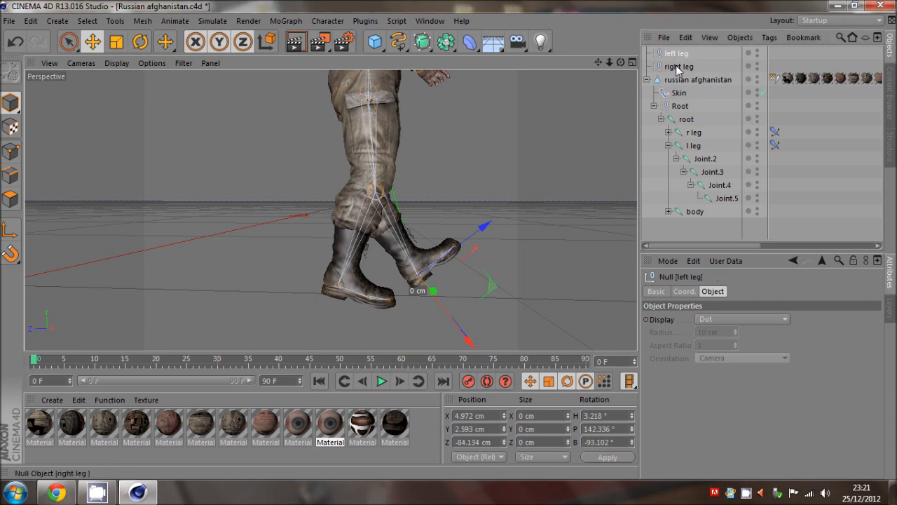
pyautogui.click(790, 67)
# Add a null object and nest the "left leg" and "right leg" goal nulls under it
pyautogui.click(379, 44)
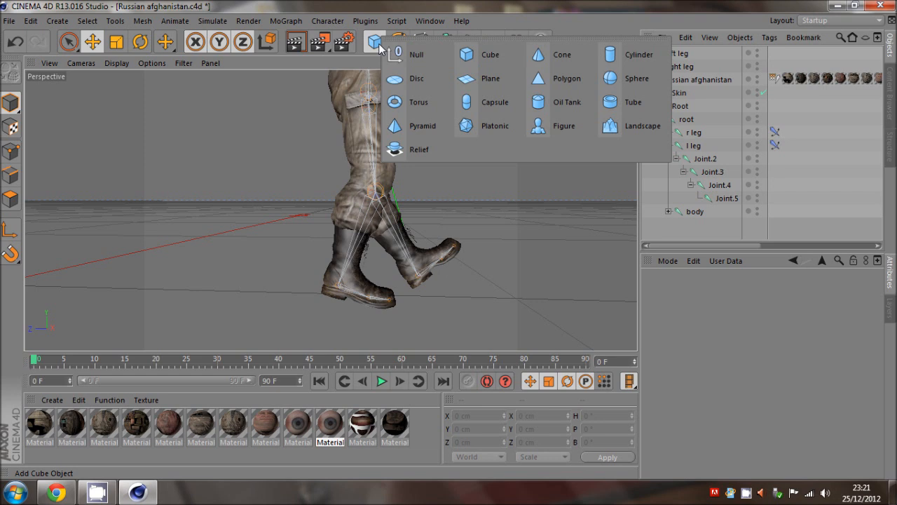
pyautogui.click(413, 51)
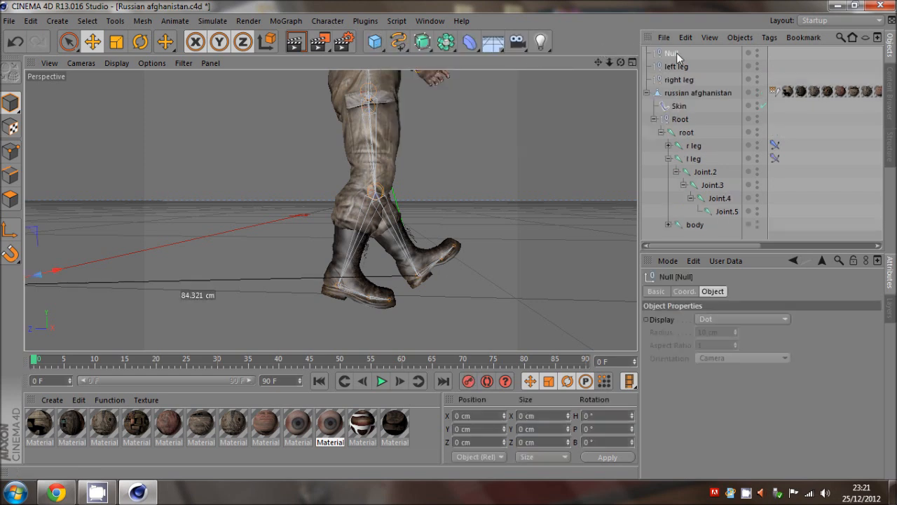
pyautogui.click(677, 68)
pyautogui.keyDown('shift'); pyautogui.click(675, 80); pyautogui.keyUp('shift')
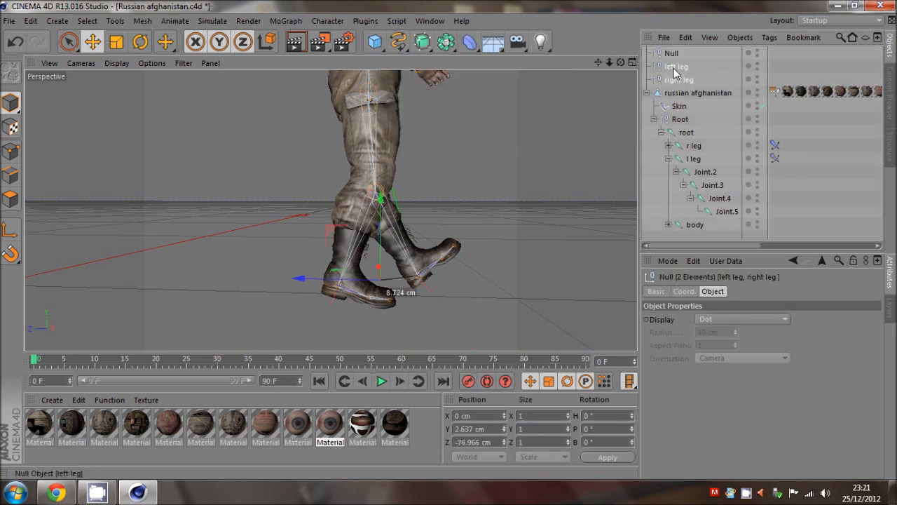
pyautogui.click(671, 55)
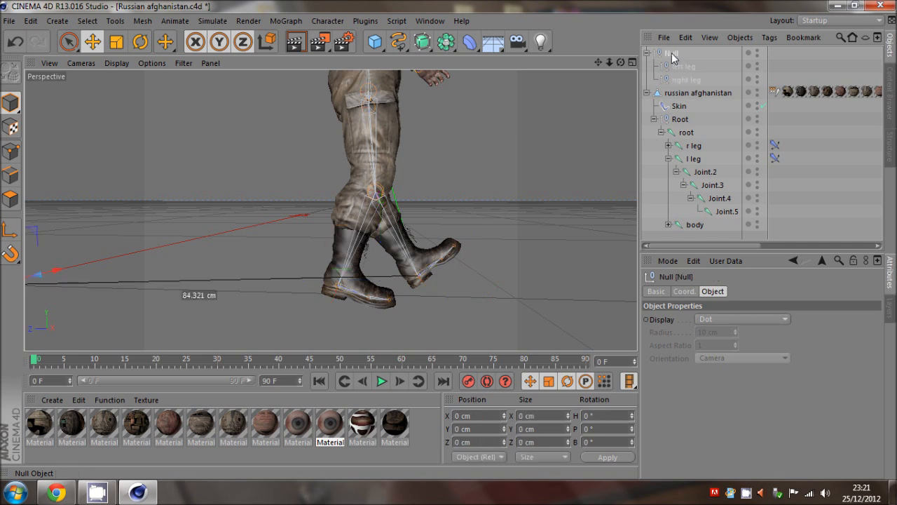
# Rename the new parent null as "controls" and nest it under the "russian afghanistan" mesh
pyautogui.doubleClick(671, 55)
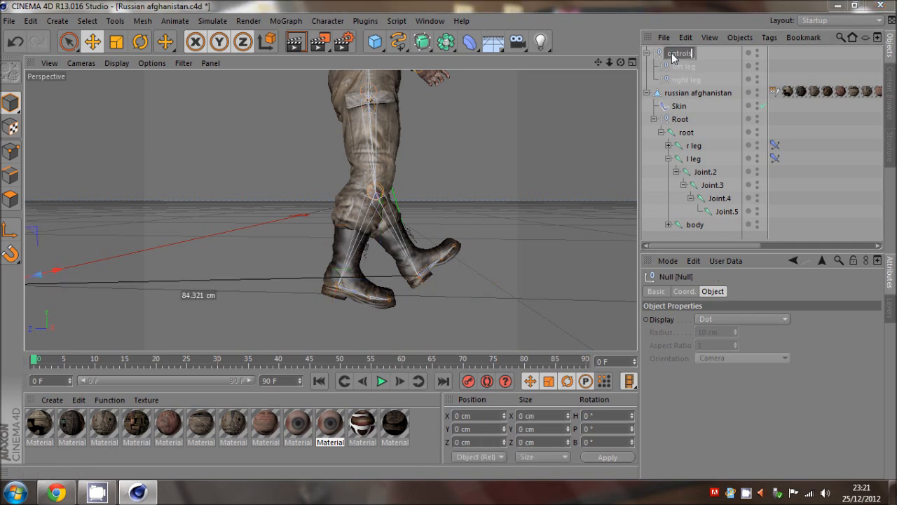
pyautogui.press('Return')
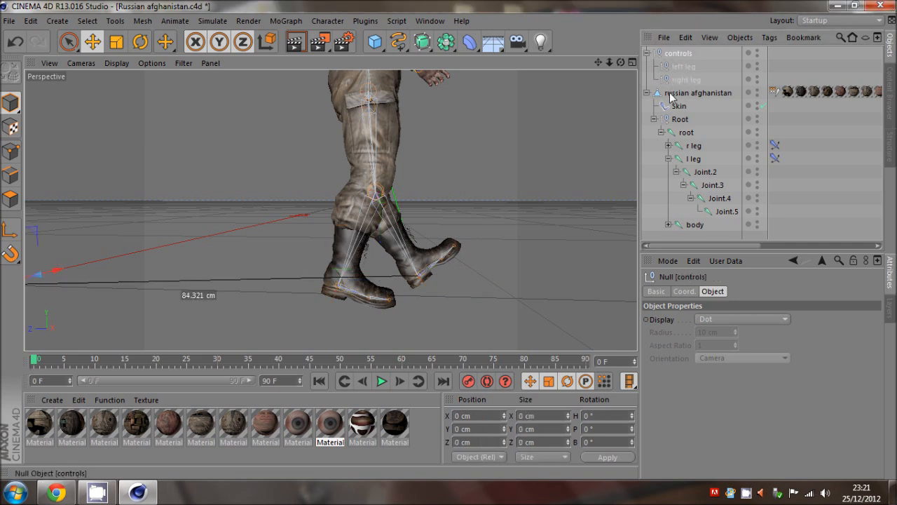
pyautogui.moveTo(670, 96); pyautogui.dragTo(669, 94)
# Move the "right leg" goal null upward to about Y 11.3 cm, Z -72.9 cm to test the knee bend
pyautogui.click(690, 81)
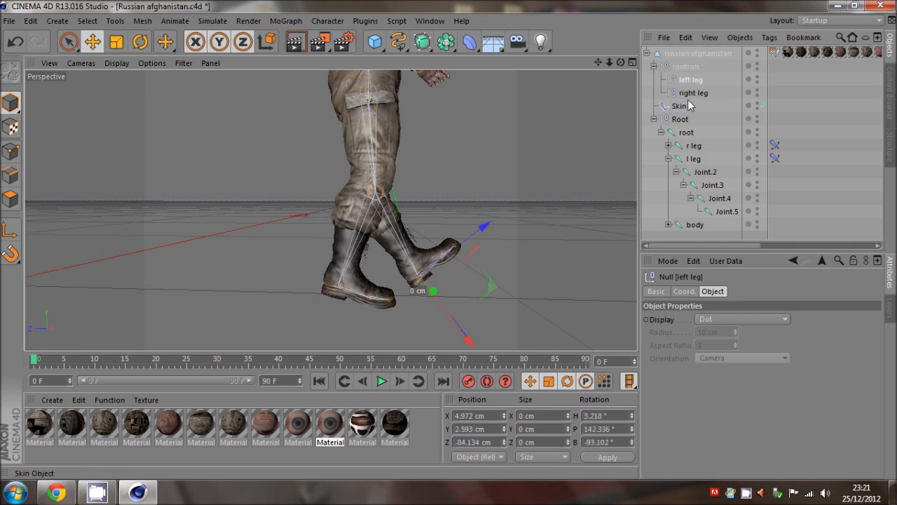
pyautogui.click(93, 42)
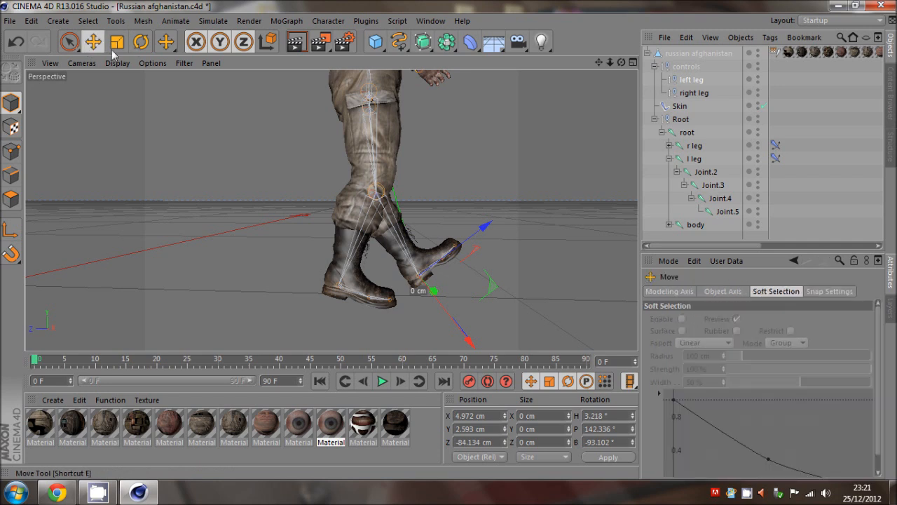
pyautogui.click(692, 93)
pyautogui.moveTo(316, 326); pyautogui.dragTo(352, 272)
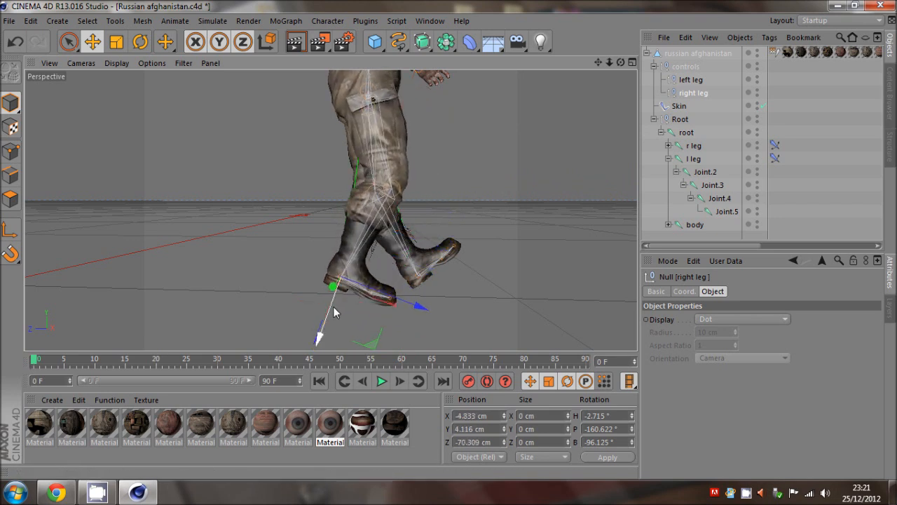
pyautogui.moveTo(336, 307); pyautogui.dragTo(367, 235)
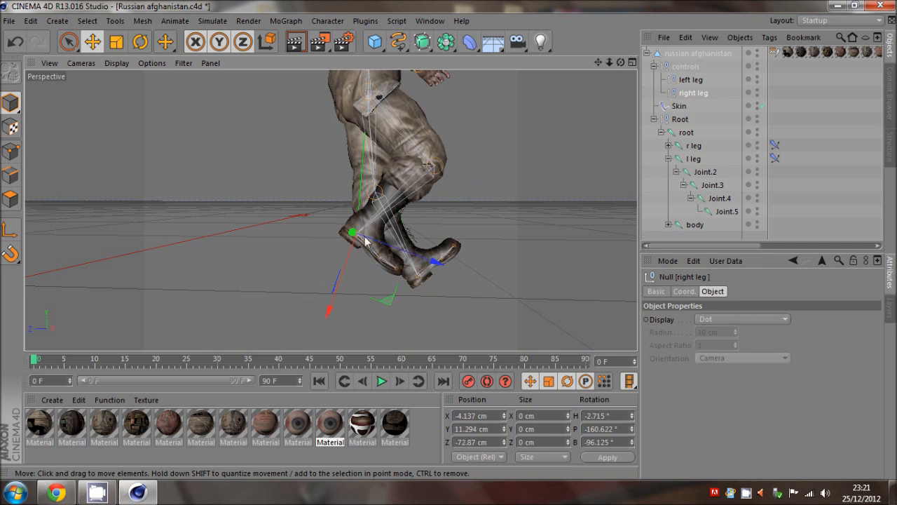
# Raise the "right leg" goal null in the right view to about Y 38.1 cm, Z -101.7 cm, lifting the leg forward
pyautogui.middleClick(359, 290)
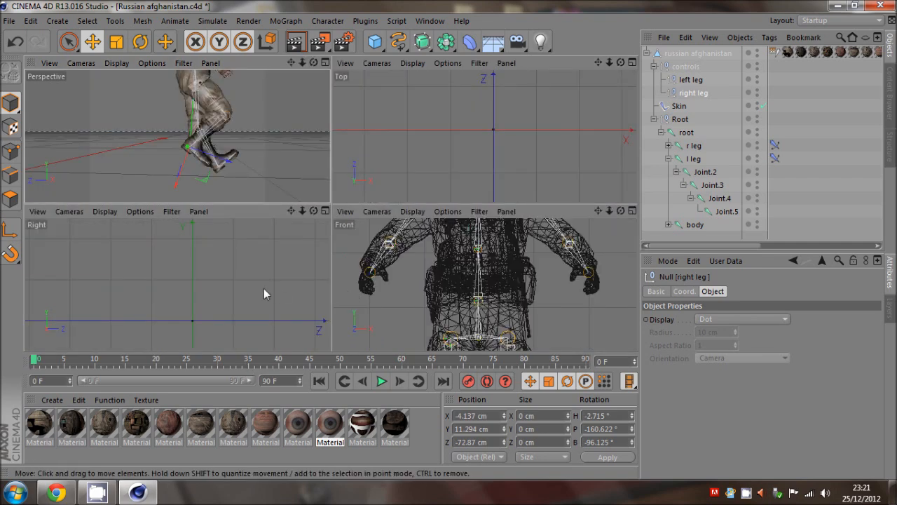
pyautogui.middleClick(263, 288)
pyautogui.moveTo(598, 63); pyautogui.dragTo(319, 184)
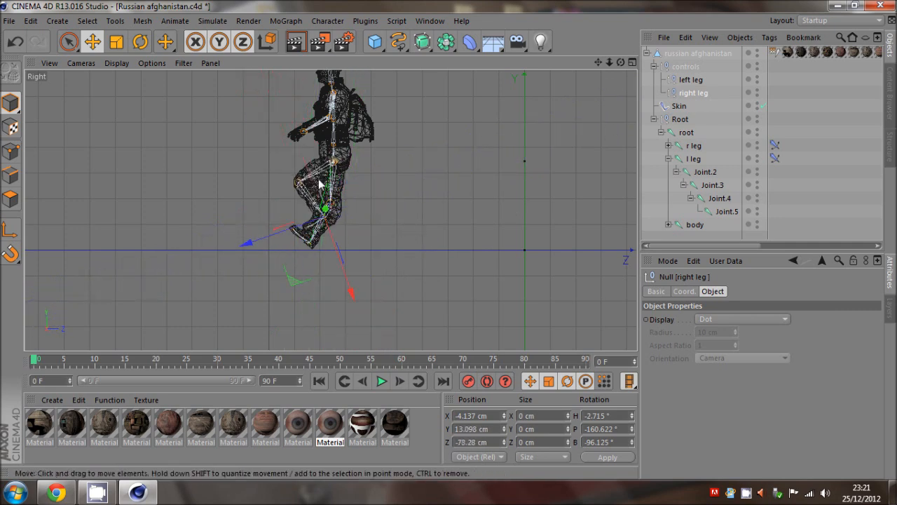
pyautogui.moveTo(394, 231); pyautogui.dragTo(326, 164)
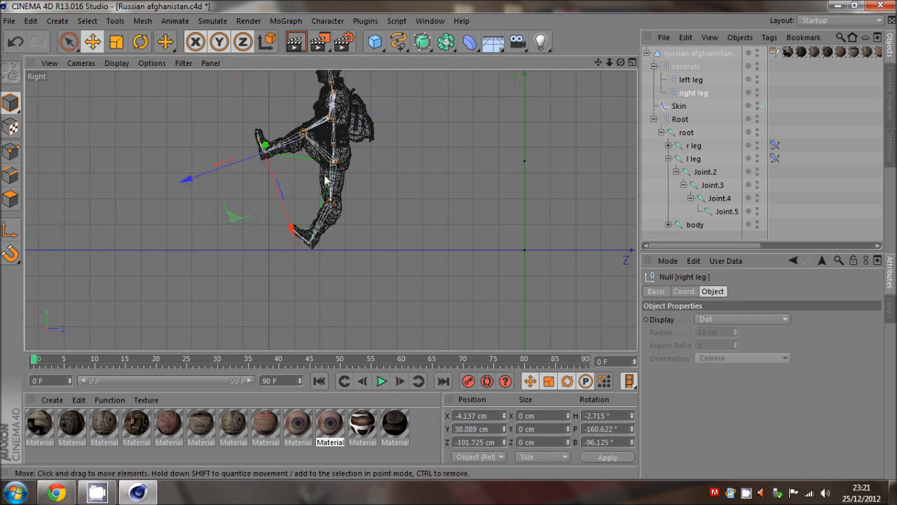
# Raise the "left leg" goal null in the right view to about Y 15.6 cm, Z -85.1 cm to test its bend
pyautogui.scroll(3, 312, 199)
pyautogui.scroll(2, 316, 216)
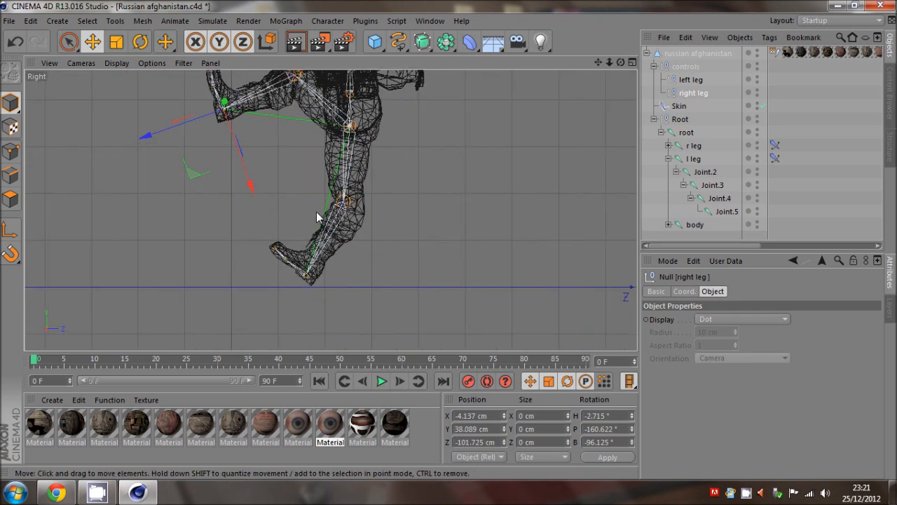
pyautogui.click(688, 81)
pyautogui.moveTo(392, 302); pyautogui.dragTo(351, 222)
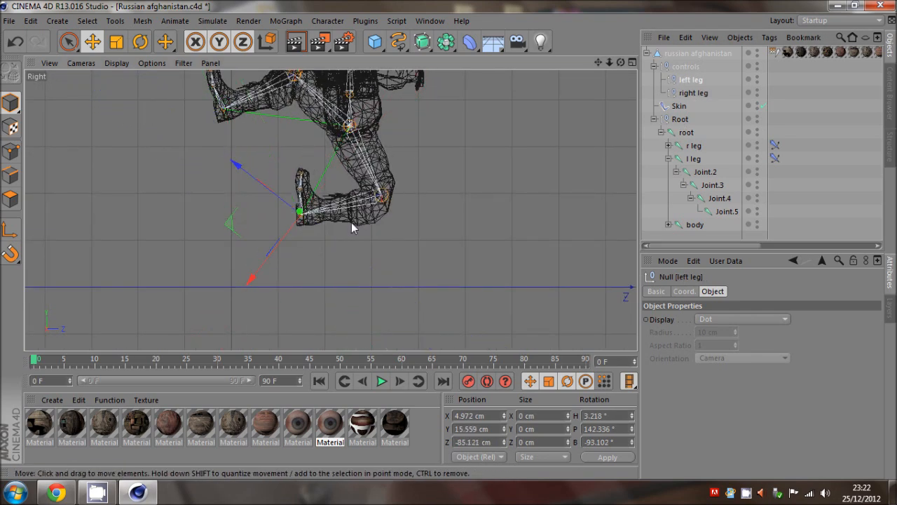
# Move the "left leg" goal null in the perspective view to about X 6.7 cm, Y 6.2 cm, Z -63.4 cm
pyautogui.press('F1')
pyautogui.moveTo(609, 63); pyautogui.dragTo(448, 239)
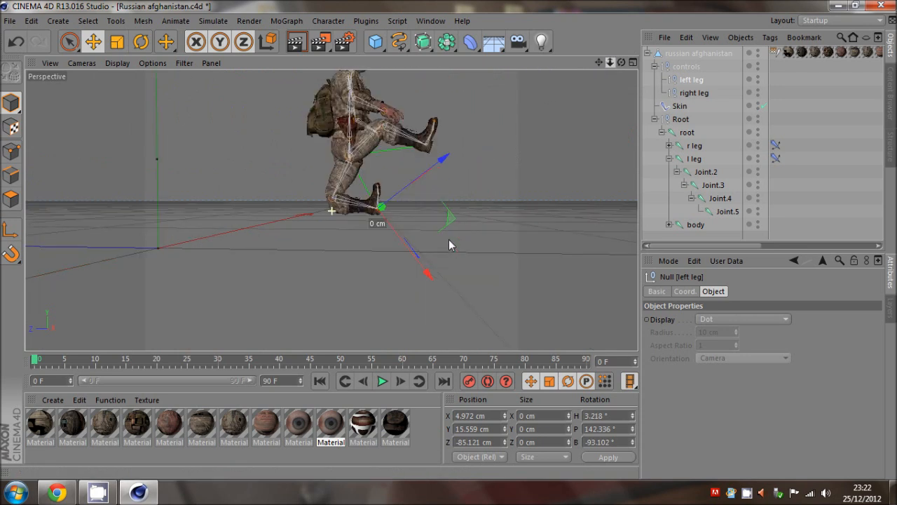
pyautogui.moveTo(622, 62); pyautogui.dragTo(356, 249)
pyautogui.moveTo(344, 311); pyautogui.dragTo(315, 270)
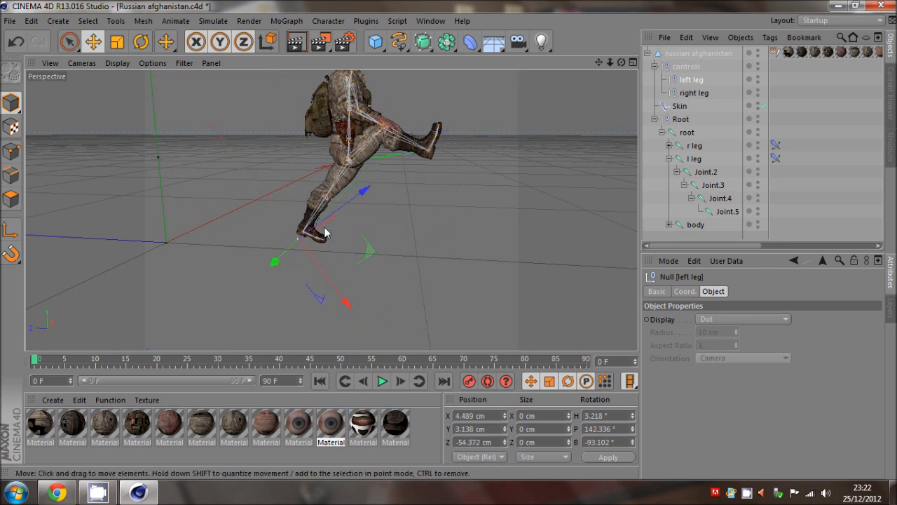
pyautogui.moveTo(324, 227); pyautogui.dragTo(348, 216)
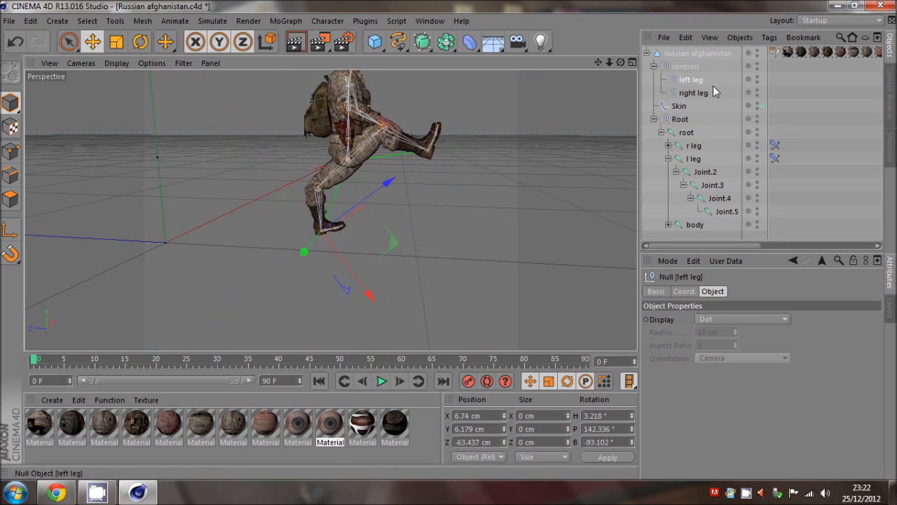
# Delete the "left leg" goal null and the IK tag on the "l leg" joint
pyautogui.click(690, 82)
pyautogui.press('Delete')
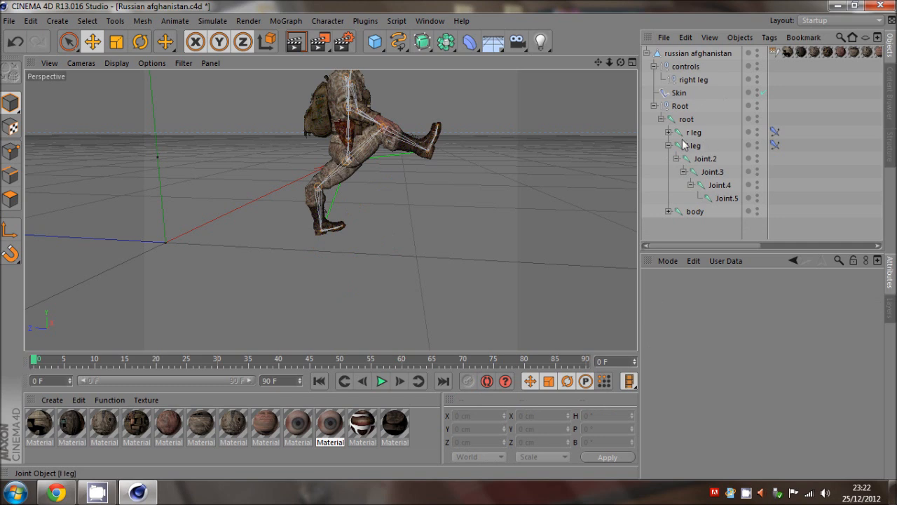
pyautogui.click(774, 145)
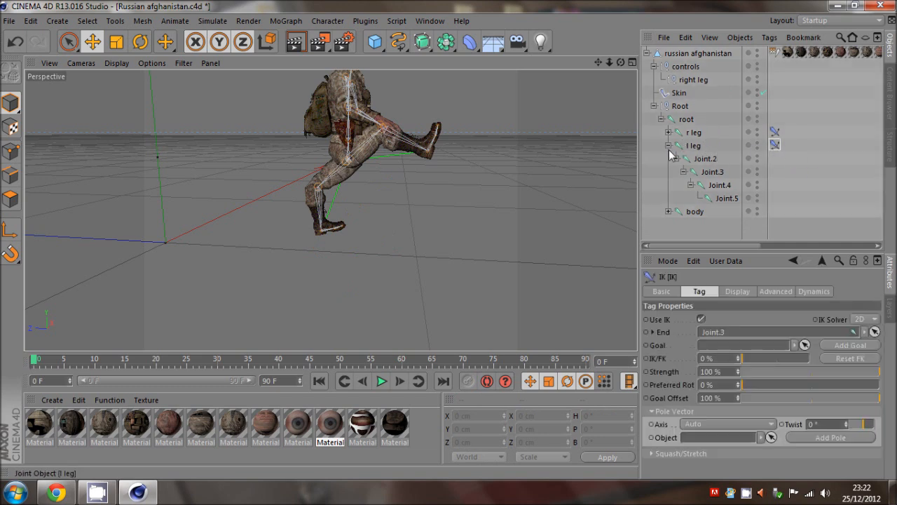
pyautogui.press('Delete')
# Rotate the "l leg" joint to bring the left leg back to a nearly vertical standing pose
pyautogui.click(690, 158)
pyautogui.press('r')
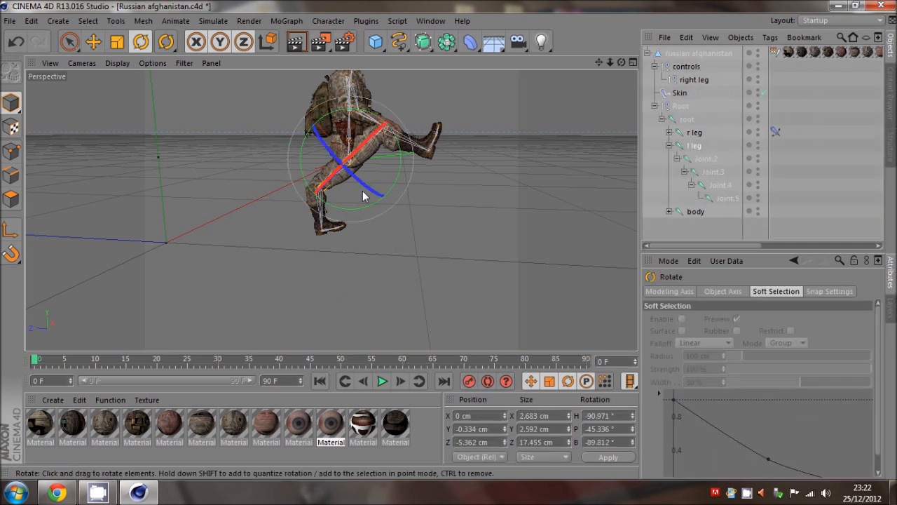
pyautogui.moveTo(364, 196); pyautogui.dragTo(403, 229)
pyautogui.click(692, 158)
# Create a new IK chain on the left leg from the "l leg" joint through Joint.2 to Joint.3
pyautogui.click(692, 147)
pyautogui.keyDown('shift'); pyautogui.click(705, 172); pyautogui.keyUp('shift')
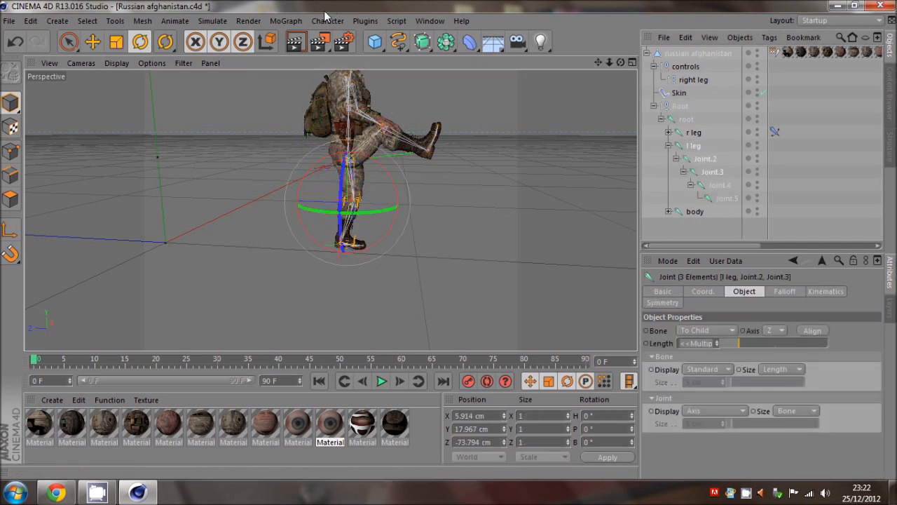
pyautogui.click(326, 20)
pyautogui.moveTo(355, 58)
pyautogui.click(427, 61)
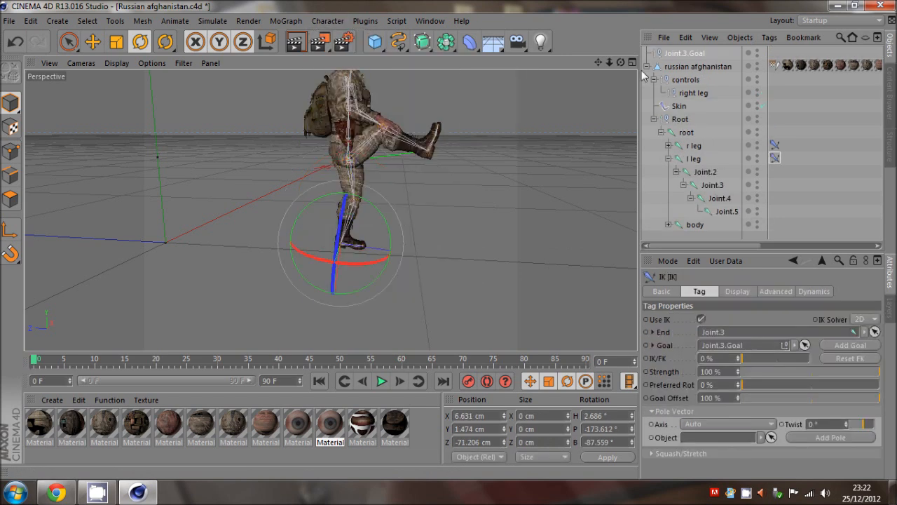
# Rename the new IK goal null as "left leg" and nest it under the "controls" null
pyautogui.doubleClick(687, 54)
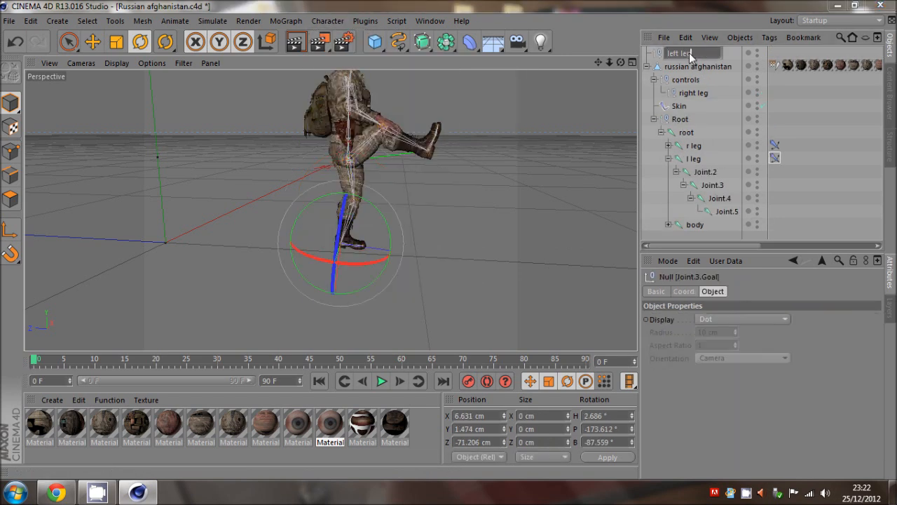
pyautogui.write('left leg')
pyautogui.press('Return')
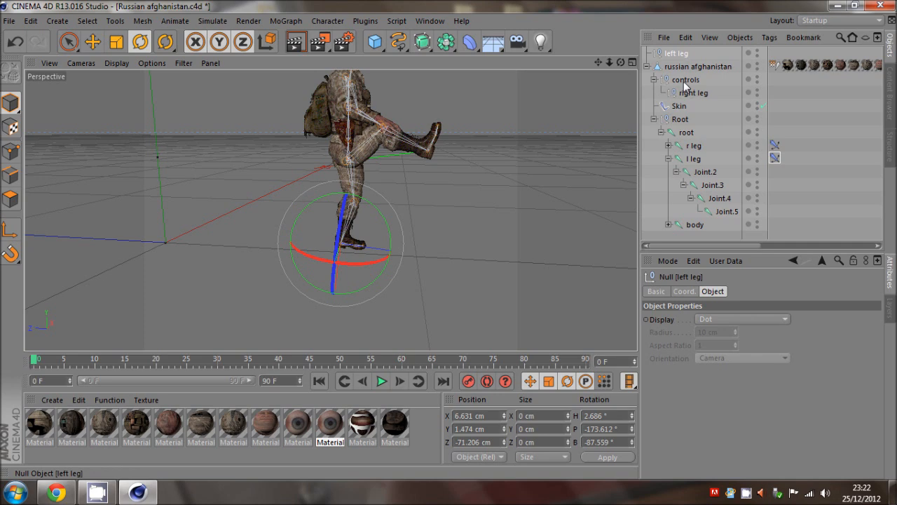
pyautogui.moveTo(676, 53); pyautogui.dragTo(683, 81)
# Nudge the "left leg" goal null slightly in the right view to set the left foot on the ground
pyautogui.click(92, 42)
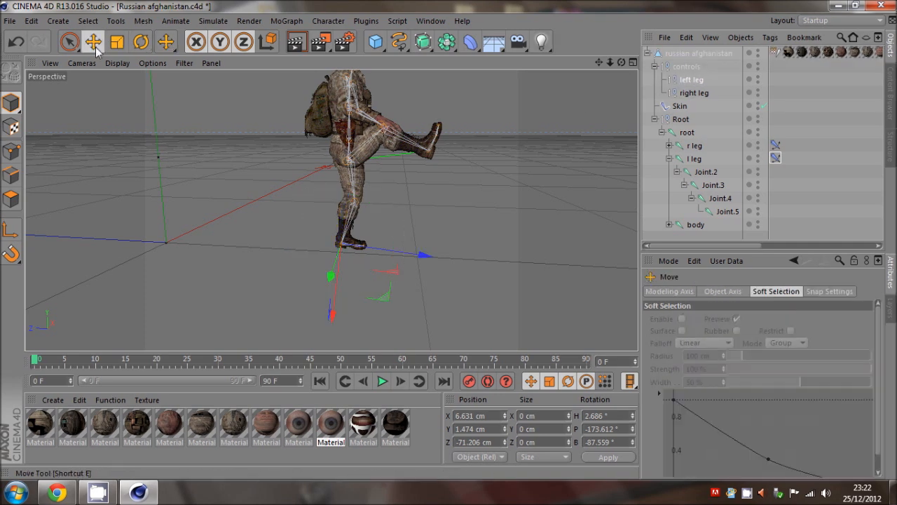
pyautogui.middleClick(329, 252)
pyautogui.middleClick(227, 244)
pyautogui.moveTo(393, 308)
pyautogui.mouseDown()
pyautogui.moveTo(378, 256)
pyautogui.moveTo(401, 320)
pyautogui.moveTo(400, 312)
pyautogui.mouseUp()
# Lower the "right leg" goal null in the right view to about Y 2.3 cm, Z -74.2 cm and deselect it
pyautogui.click(692, 92)
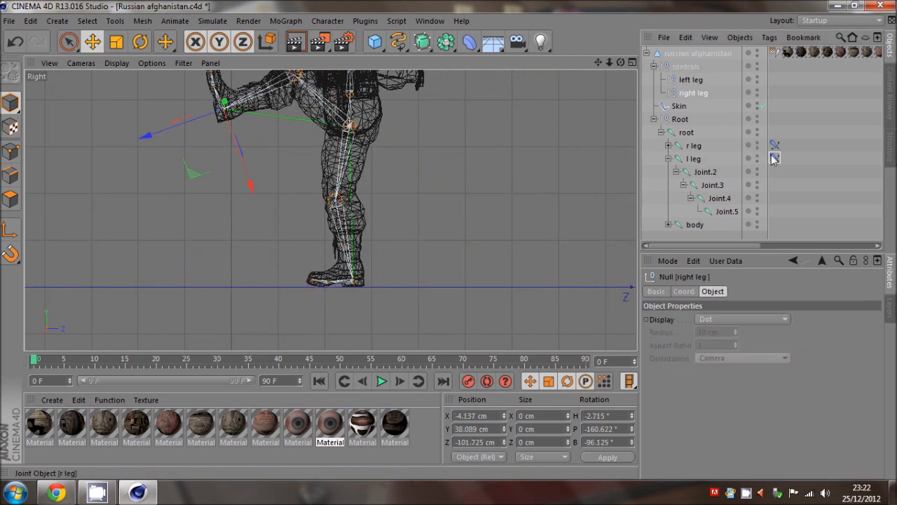
pyautogui.click(775, 157)
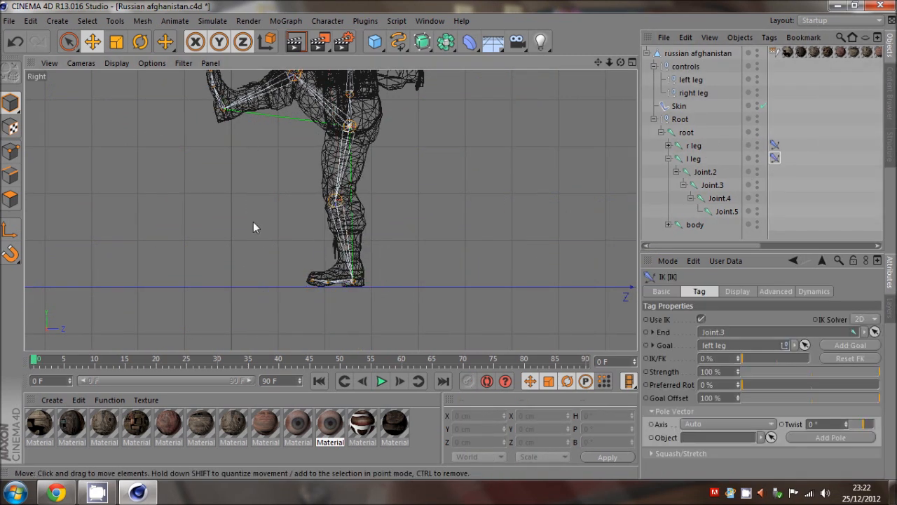
pyautogui.click(683, 96)
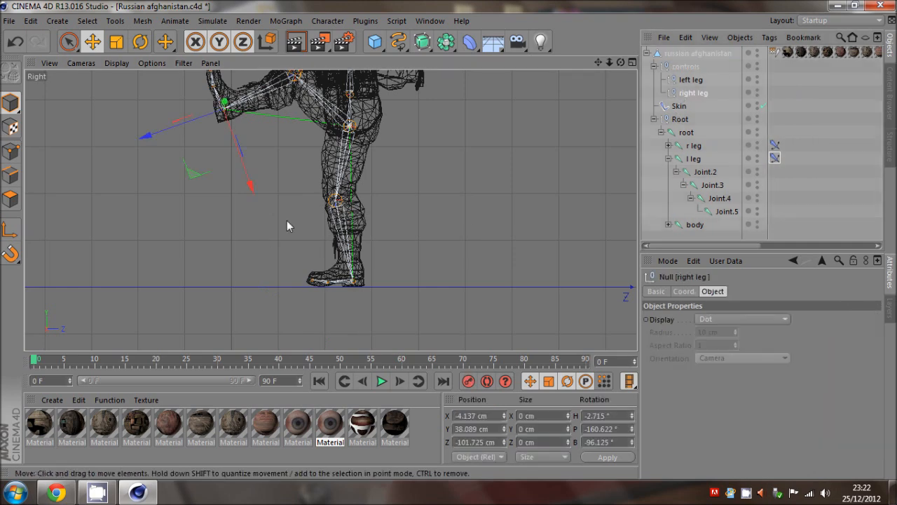
pyautogui.moveTo(200, 190); pyautogui.dragTo(448, 239)
pyautogui.middleClick(448, 239)
pyautogui.middleClick(174, 132)
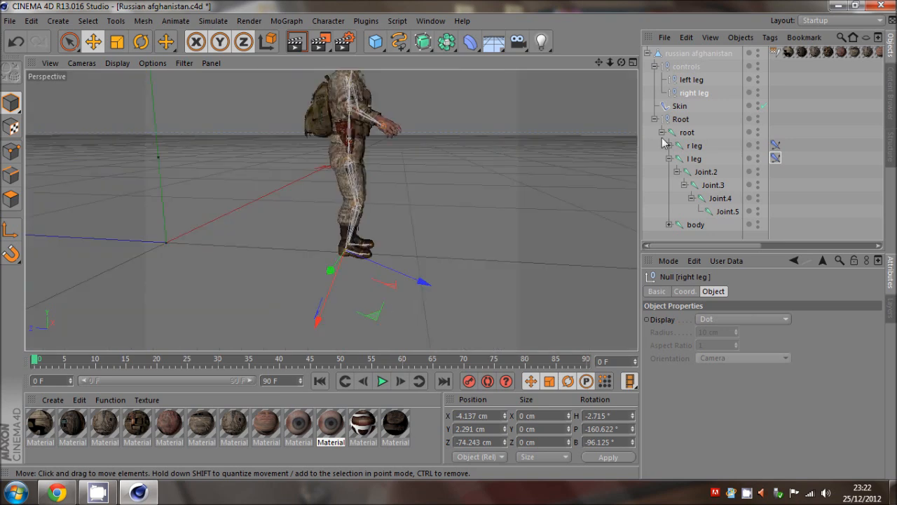
pyautogui.click(816, 124)
# Shift the "left leg" and "right leg" goal nulls together slightly sideways in the front view and deselect them
pyautogui.moveTo(621, 61); pyautogui.dragTo(448, 239)
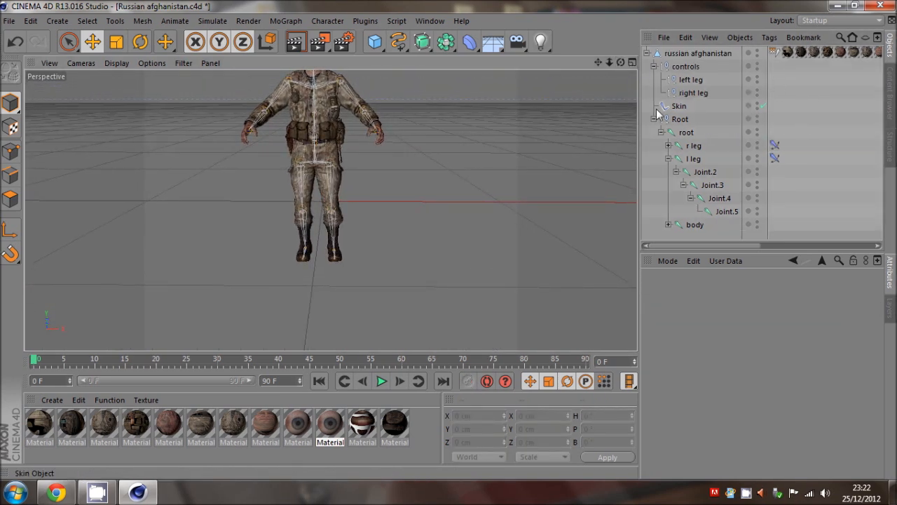
pyautogui.click(693, 92)
pyautogui.keyDown('ctrl'); pyautogui.click(690, 79); pyautogui.keyUp('ctrl')
pyautogui.middleClick(442, 219)
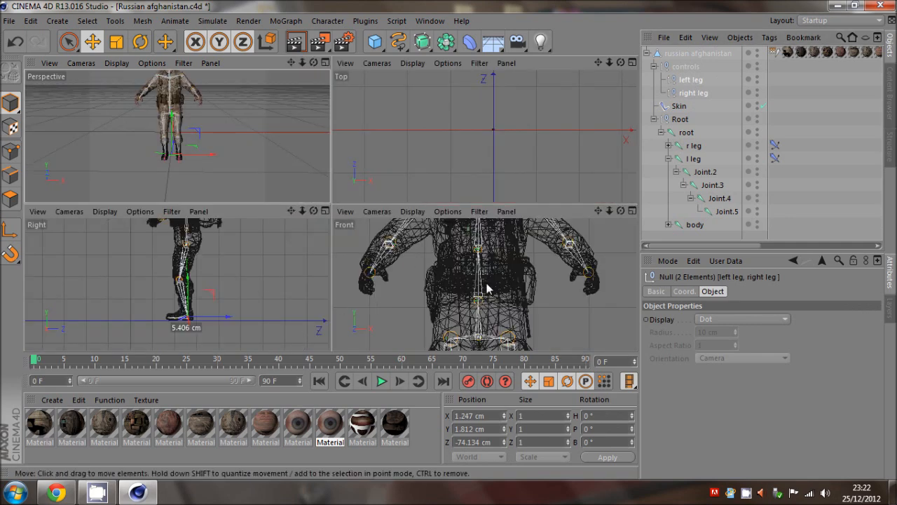
pyautogui.middleClick(487, 284)
pyautogui.moveTo(610, 62); pyautogui.dragTo(448, 232)
pyautogui.moveTo(400, 304); pyautogui.dragTo(394, 306)
pyautogui.click(775, 172)
# Return to the perspective view of the soldier and collapse the "controls" group in the object hierarchy
pyautogui.middleClick(323, 179)
pyautogui.middleClick(167, 151)
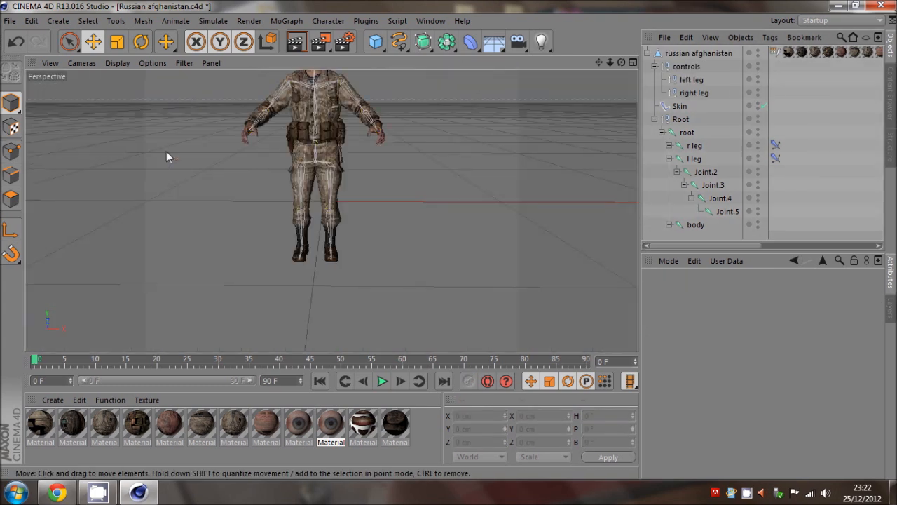
pyautogui.moveTo(609, 62); pyautogui.dragTo(321, 197)
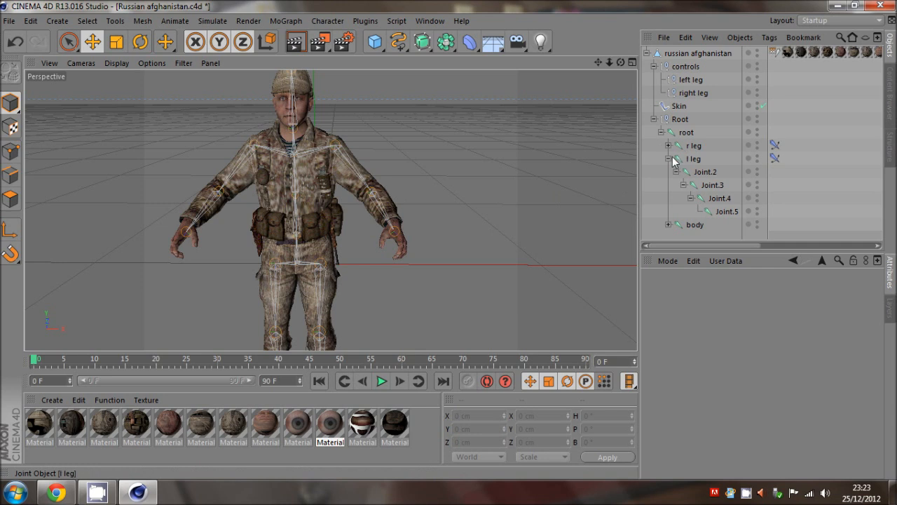
pyautogui.click(654, 66)
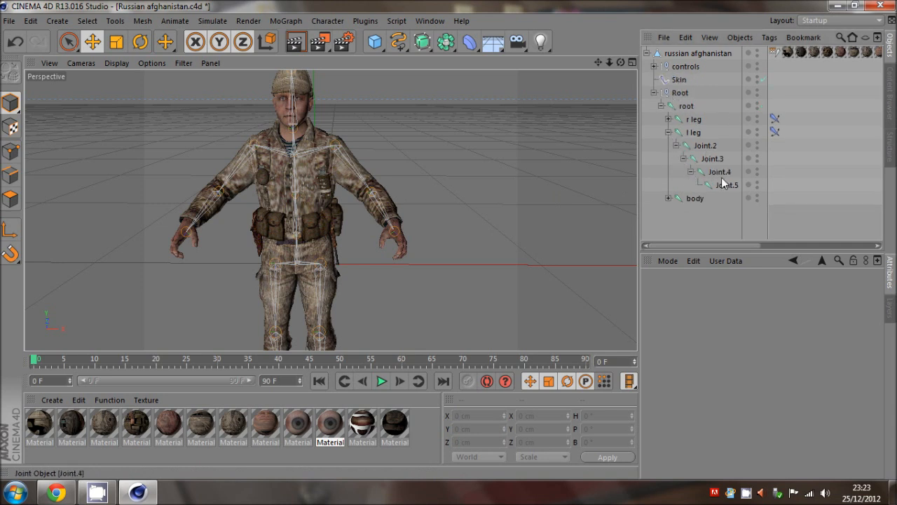
# Create an IK chain on the soldier's right arm joints under "body", from Joint through Joint.1 to Joint.2
pyautogui.click(667, 131)
pyautogui.click(668, 145)
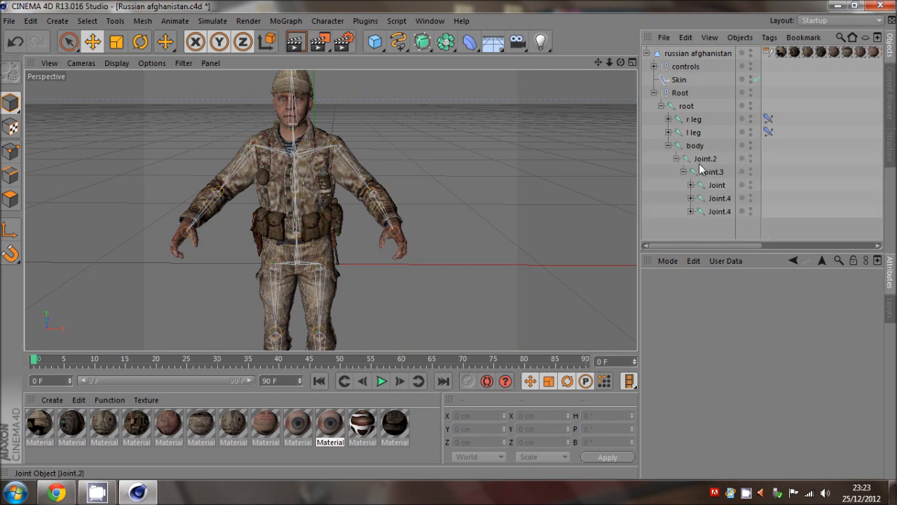
pyautogui.click(715, 185)
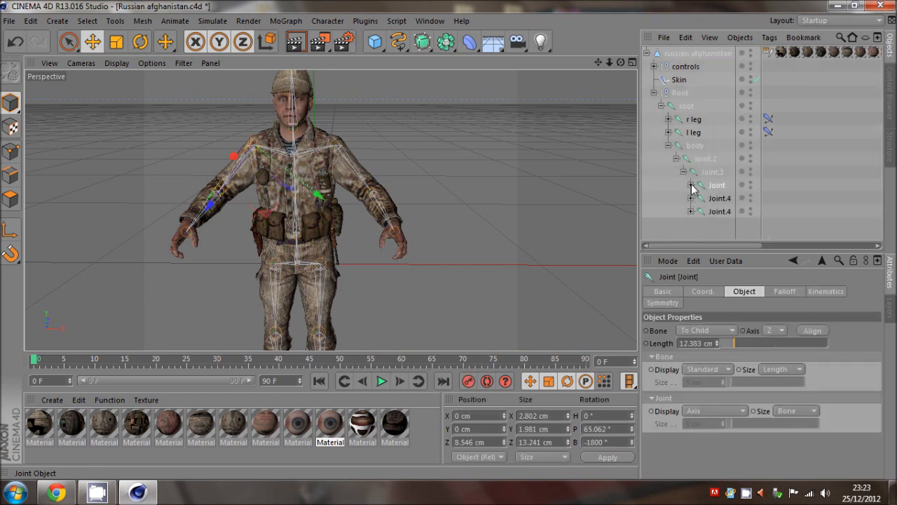
pyautogui.click(691, 185)
pyautogui.keyDown('ctrl'); pyautogui.click(719, 200); pyautogui.keyUp('ctrl')
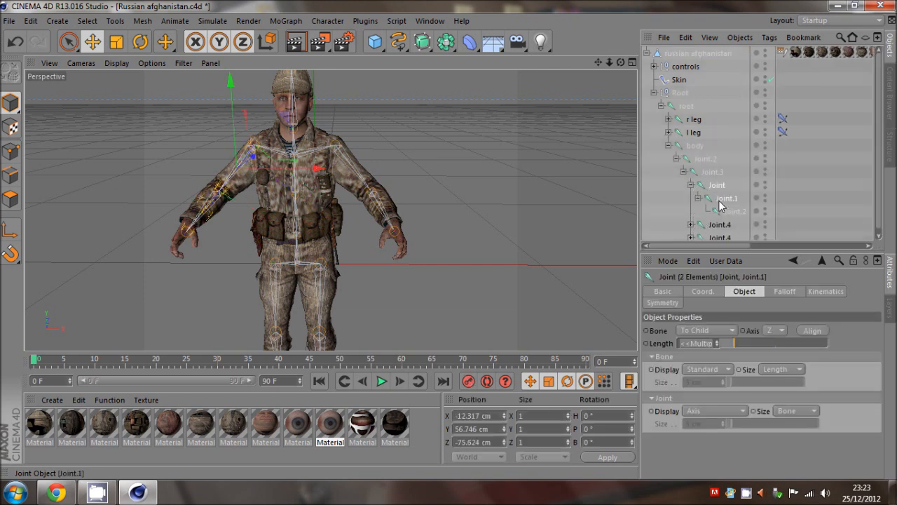
pyautogui.click(715, 186)
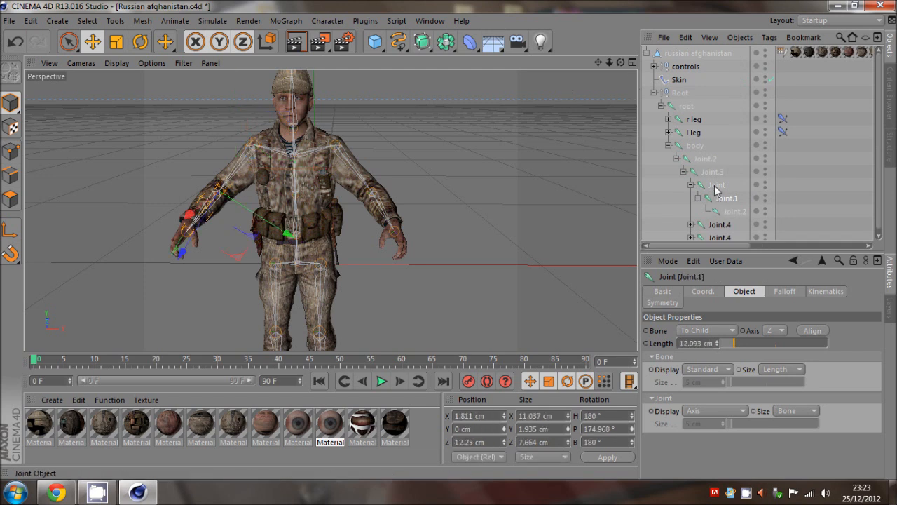
pyautogui.keyDown('shift'); pyautogui.click(731, 211); pyautogui.keyUp('shift')
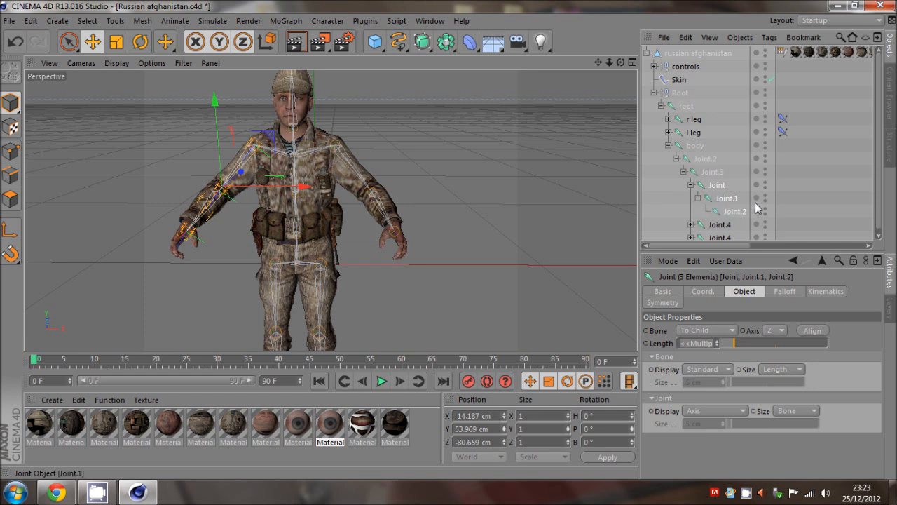
pyautogui.keyDown('alt'); pyautogui.moveTo(448, 239); pyautogui.dragTo(242, 176); pyautogui.keyUp('alt')
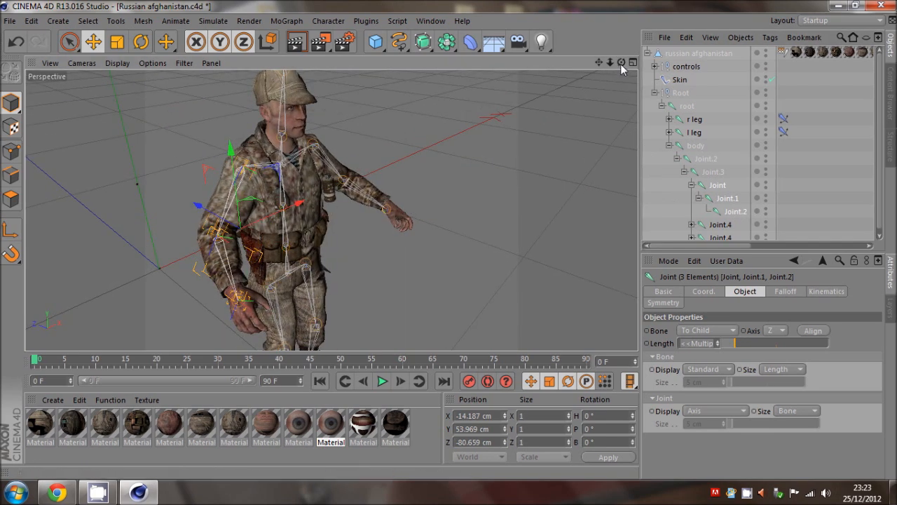
pyautogui.keyDown('alt'); pyautogui.moveTo(449, 239); pyautogui.dragTo(448, 239); pyautogui.keyUp('alt')
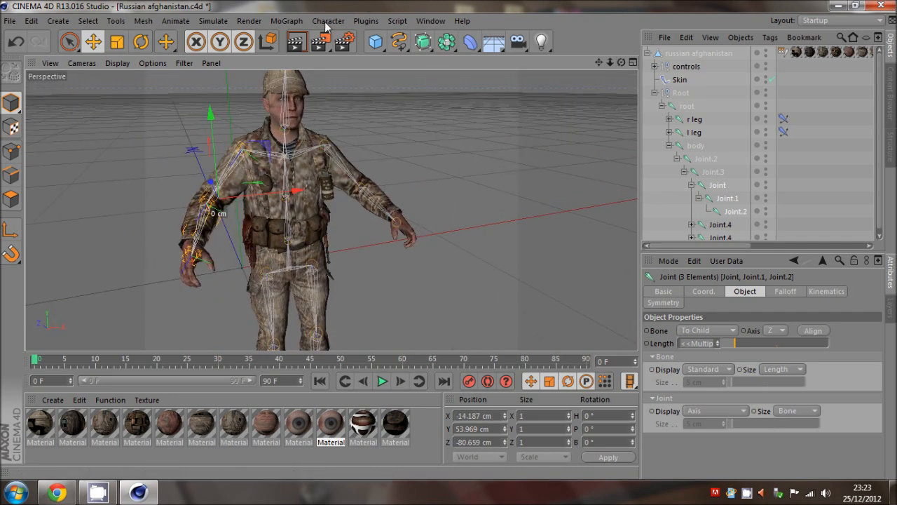
pyautogui.click(328, 21)
pyautogui.moveTo(345, 54)
pyautogui.click(412, 61)
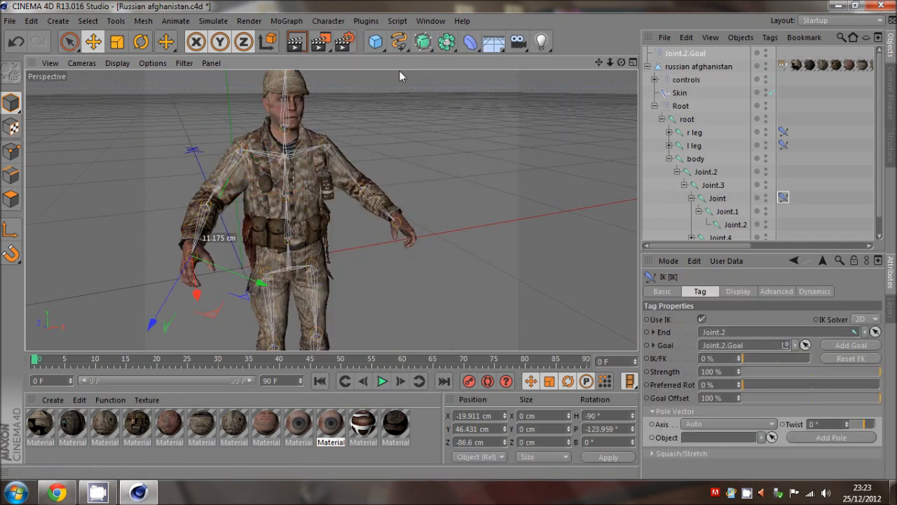
# Test the right arm's IK chain by moving its goal null to about X -14.7 cm, Y 46.5 cm, Z -84.5 cm
pyautogui.moveTo(621, 63); pyautogui.dragTo(463, 236)
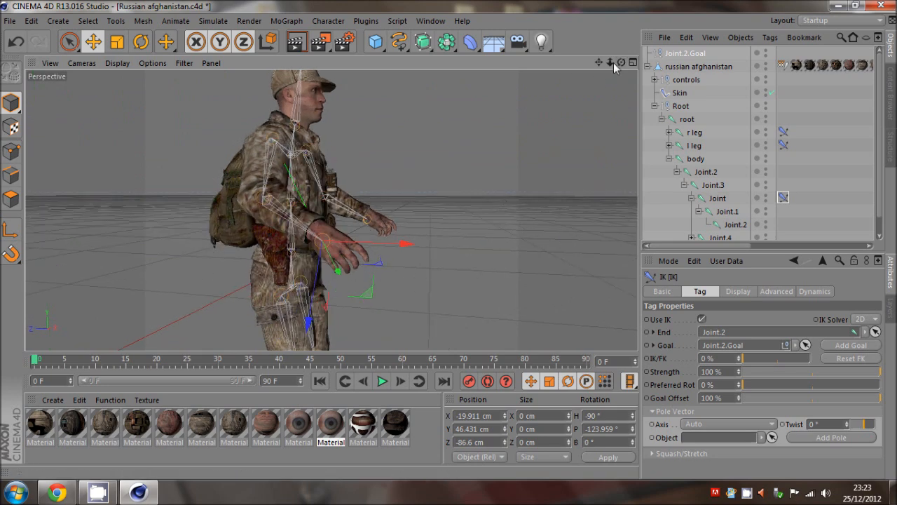
pyautogui.moveTo(621, 63); pyautogui.dragTo(333, 288)
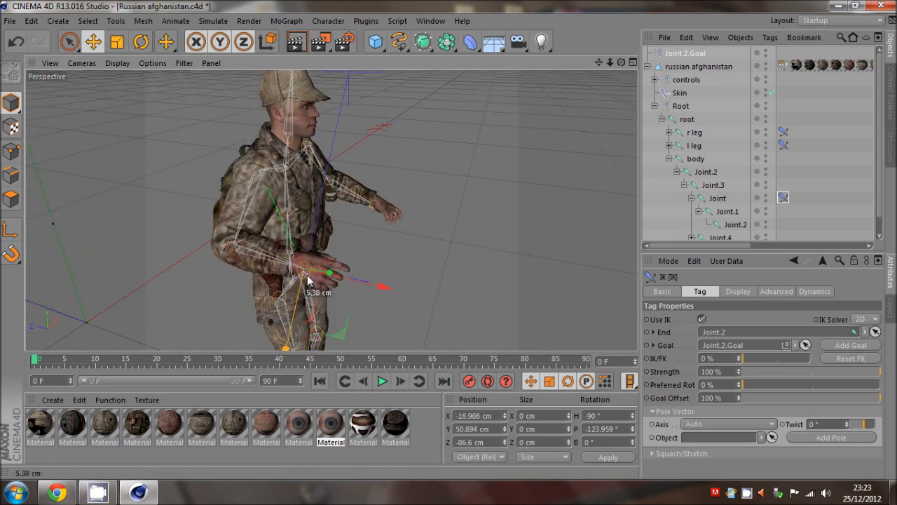
pyautogui.middleClick(436, 197)
pyautogui.middleClick(294, 239)
pyautogui.moveTo(602, 64); pyautogui.dragTo(176, 146)
pyautogui.moveTo(177, 187)
pyautogui.mouseDown()
pyautogui.moveTo(181, 272)
pyautogui.moveTo(218, 252)
pyautogui.mouseUp()
pyautogui.press('F1')
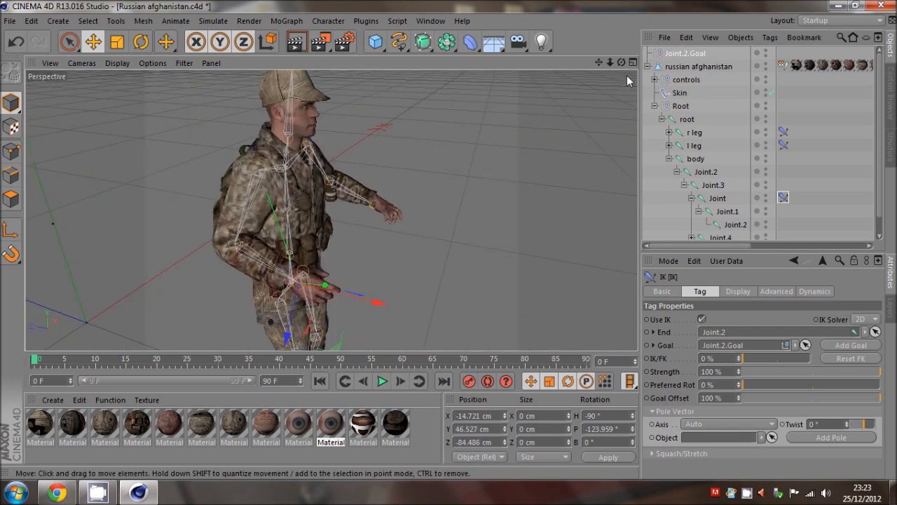
# Swing the right arm's goal null outward and back down beside the body to about X -17.5 cm, Y 41.1 cm
pyautogui.moveTo(621, 63); pyautogui.dragTo(608, 79)
pyautogui.moveTo(255, 297); pyautogui.dragTo(210, 295)
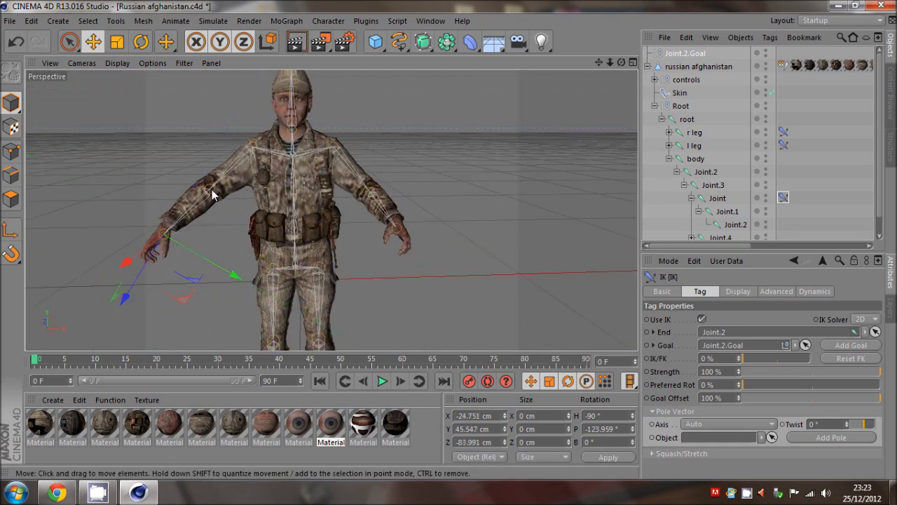
pyautogui.moveTo(168, 246); pyautogui.dragTo(278, 214)
pyautogui.keyDown('alt'); pyautogui.moveTo(607, 78); pyautogui.dragTo(442, 287); pyautogui.keyUp('alt')
pyautogui.moveTo(319, 295); pyautogui.dragTo(297, 351)
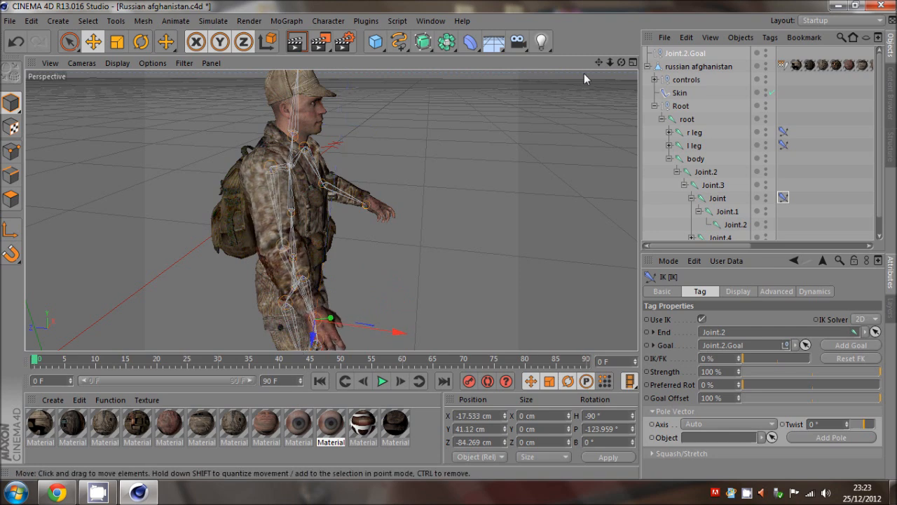
# Pull the right arm's goal null down toward the feet and bring it back up to about Y 42.3 cm
pyautogui.keyDown('alt'); pyautogui.moveTo(583, 73); pyautogui.dragTo(340, 226); pyautogui.keyUp('alt')
pyautogui.keyDown('alt'); pyautogui.moveTo(341, 226); pyautogui.dragTo(350, 240); pyautogui.keyUp('alt')
pyautogui.moveTo(323, 273); pyautogui.dragTo(317, 326)
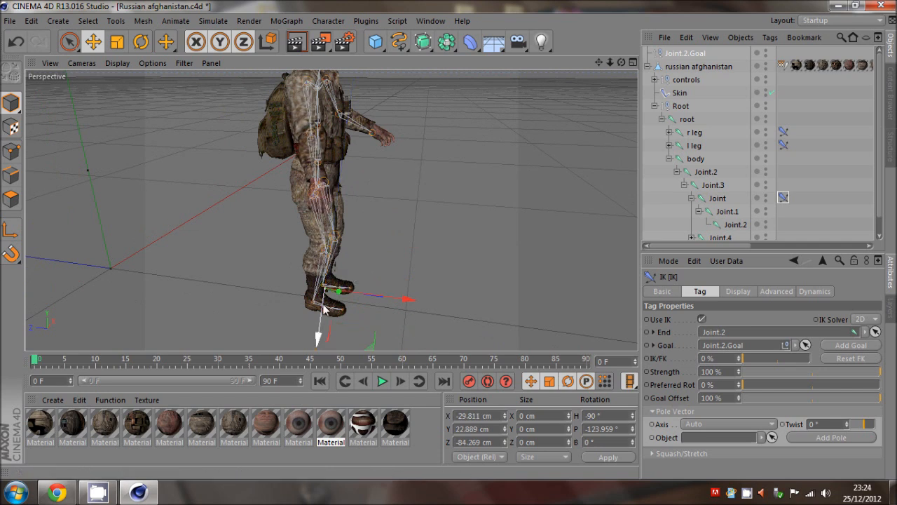
pyautogui.moveTo(325, 308); pyautogui.dragTo(326, 197)
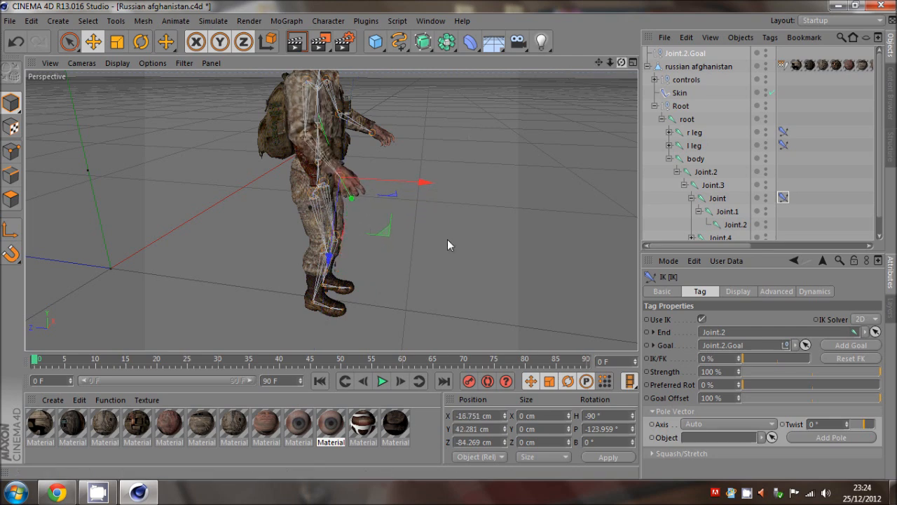
# Raise the right arm's goal null out to the side to about X -37.8 cm, Y 56.5 cm, Z -82 cm
pyautogui.moveTo(447, 239)
pyautogui.keyDown('alt'); pyautogui.mouseDown()
pyautogui.moveTo(439, 239)
pyautogui.moveTo(448, 239)
pyautogui.mouseUp(); pyautogui.keyUp('alt')
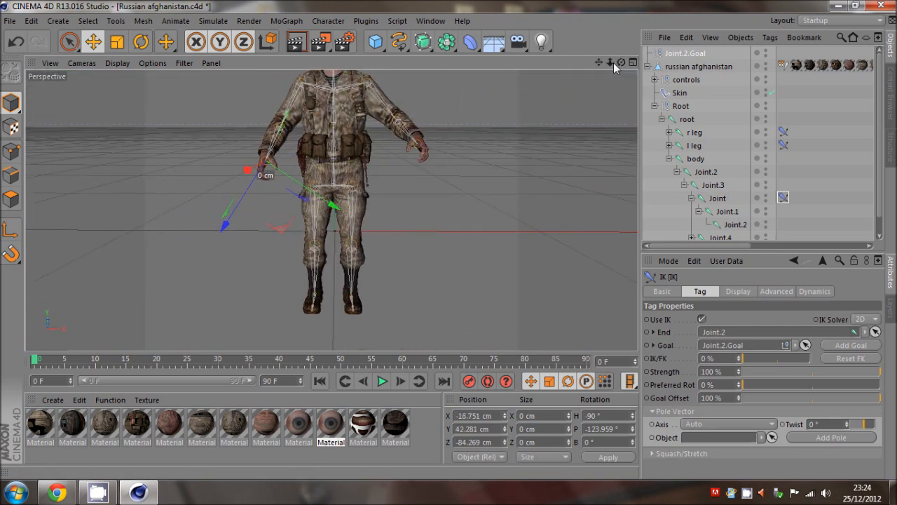
pyautogui.moveTo(611, 63); pyautogui.dragTo(355, 212)
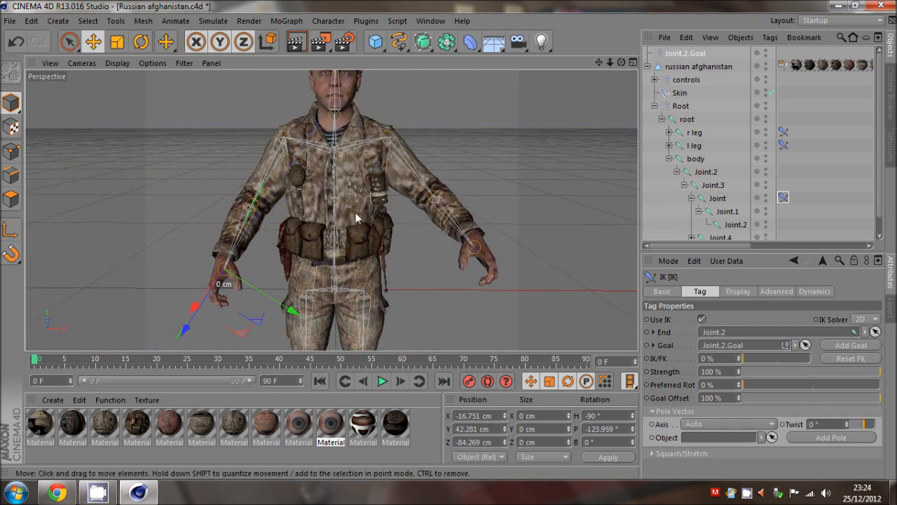
pyautogui.moveTo(230, 312); pyautogui.dragTo(219, 194)
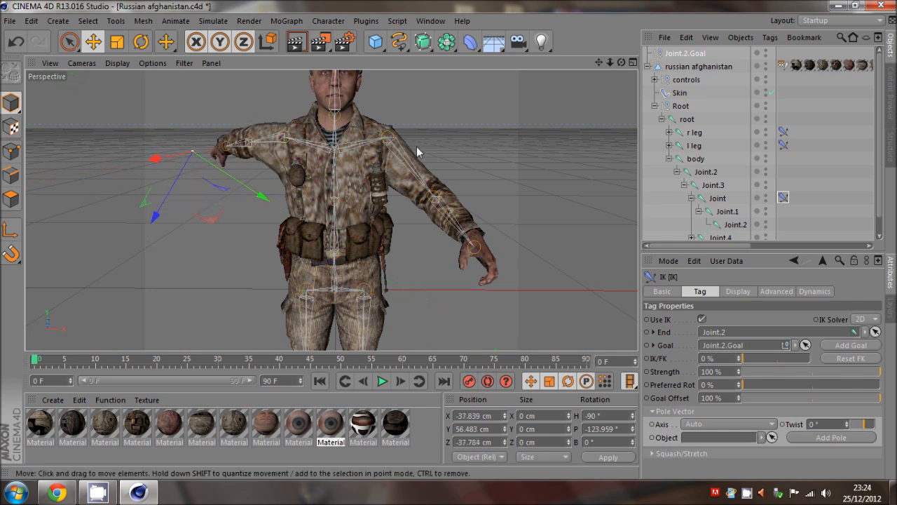
pyautogui.keyDown('alt'); pyautogui.moveTo(451, 244); pyautogui.dragTo(435, 244); pyautogui.keyUp('alt')
pyautogui.scroll(-5, 435, 244)
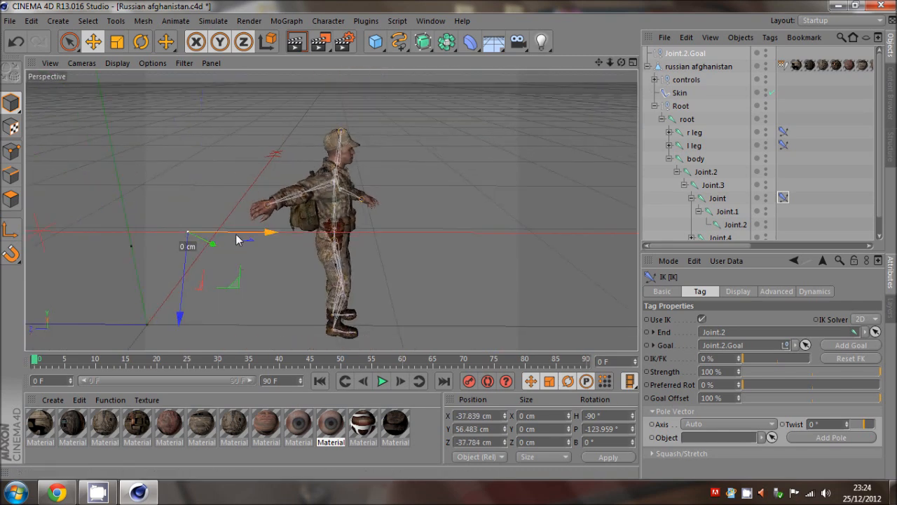
pyautogui.moveTo(249, 239); pyautogui.dragTo(449, 239)
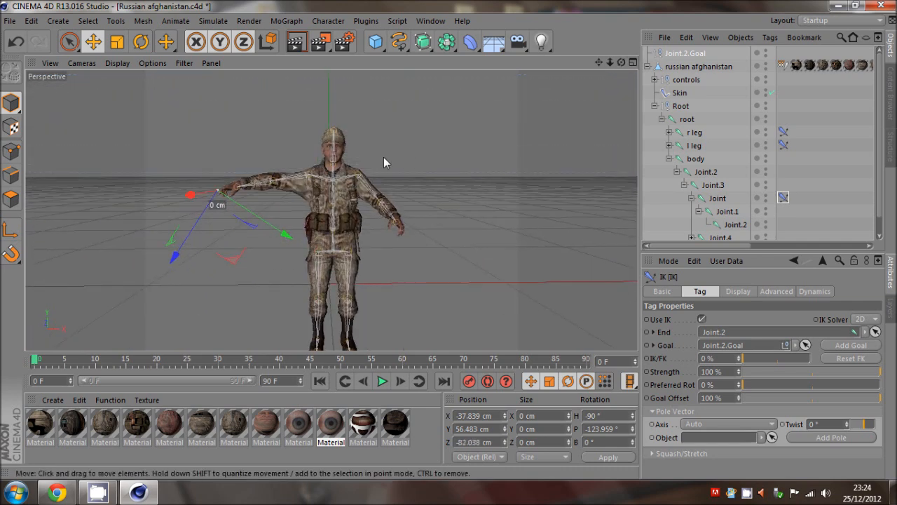
# In the front view, move the right arm's goal null above the shoulder to about X -20.2 cm, Y 72.3 cm, and return to perspective
pyautogui.middleClick(379, 162)
pyautogui.middleClick(420, 240)
pyautogui.moveTo(599, 62); pyautogui.dragTo(449, 240)
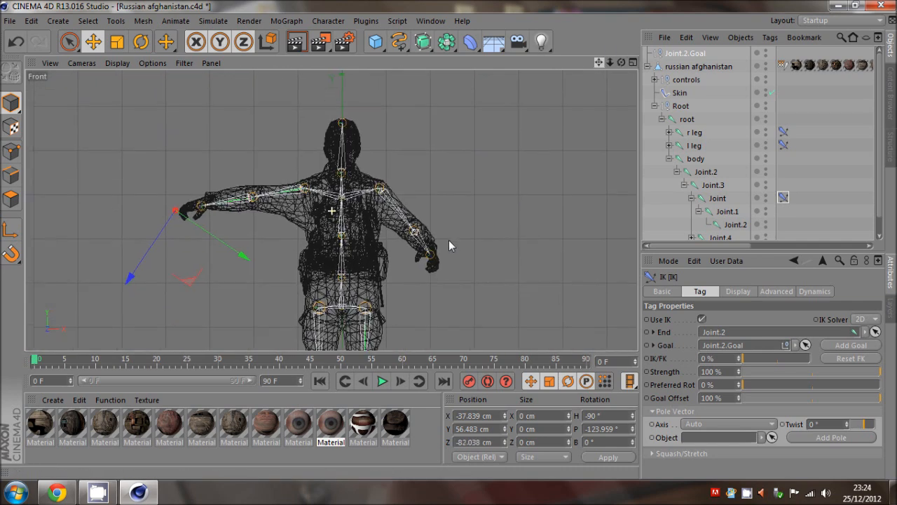
pyautogui.scroll(5, 178, 236)
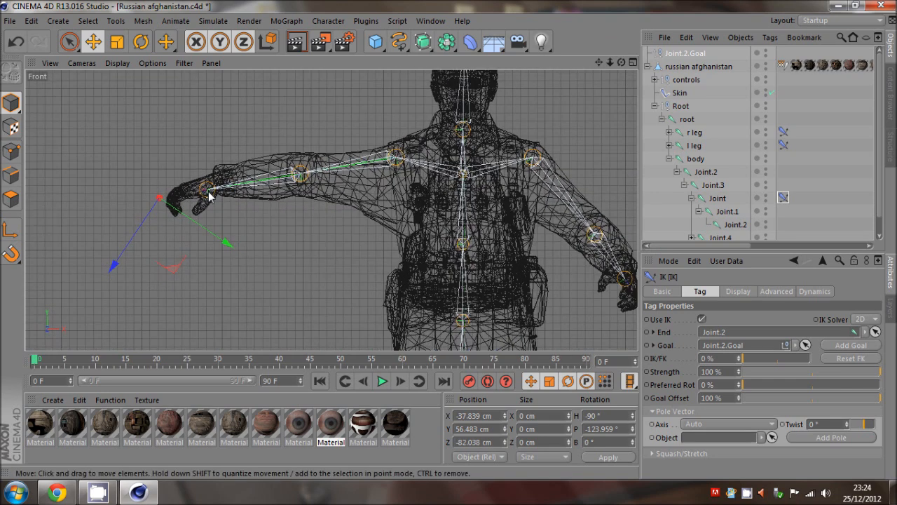
pyautogui.moveTo(223, 271); pyautogui.dragTo(324, 142)
pyautogui.press('F1')
pyautogui.scroll(5, 275, 189)
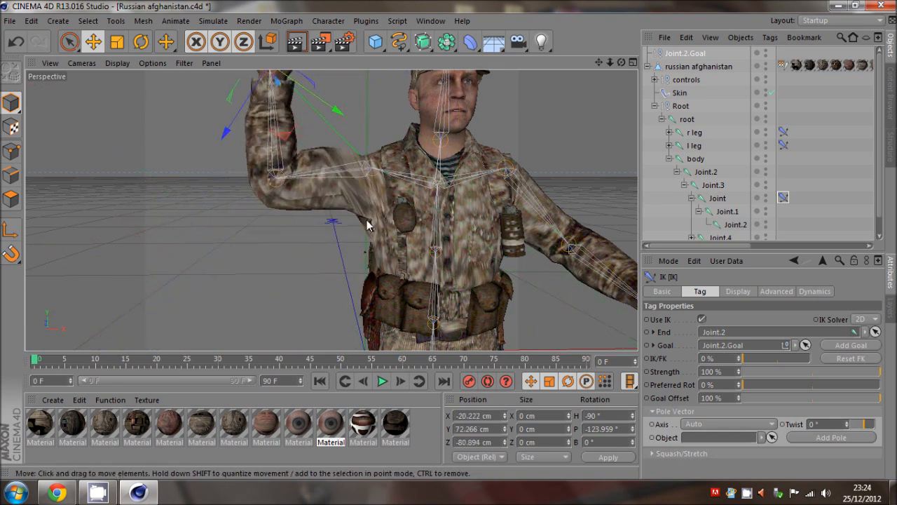
# Use the Weight Tool in Add mode to paint weight for the right upper-arm joint "Joint" across the upper arm and armpit
pyautogui.scroll(3, 369, 232)
pyautogui.moveTo(451, 245)
pyautogui.keyDown('alt'); pyautogui.mouseDown()
pyautogui.moveTo(454, 227)
pyautogui.moveTo(448, 240)
pyautogui.mouseUp(); pyautogui.keyUp('alt')
pyautogui.click(328, 21)
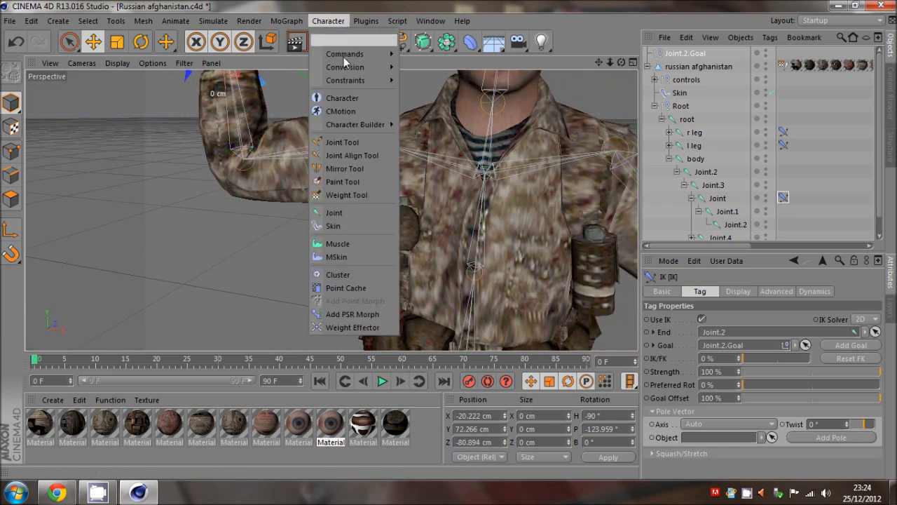
pyautogui.click(352, 196)
pyautogui.click(710, 186)
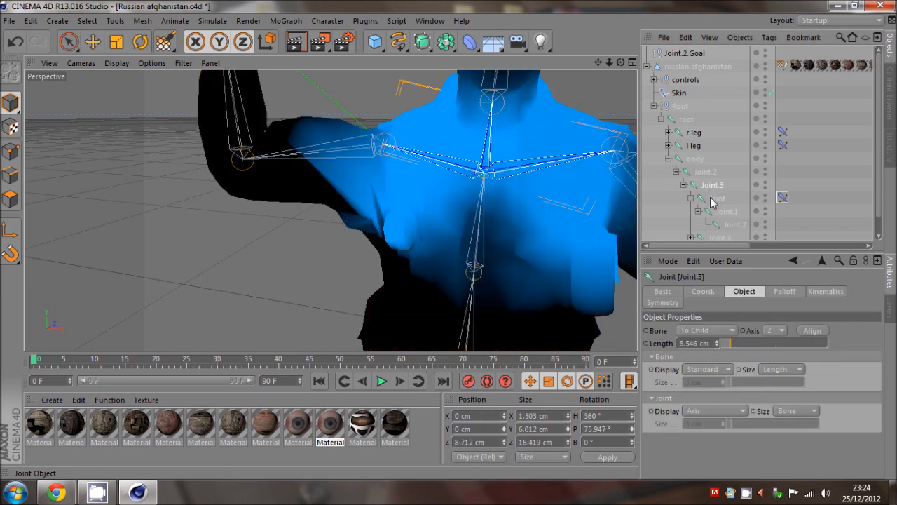
pyautogui.click(714, 199)
pyautogui.click(167, 44)
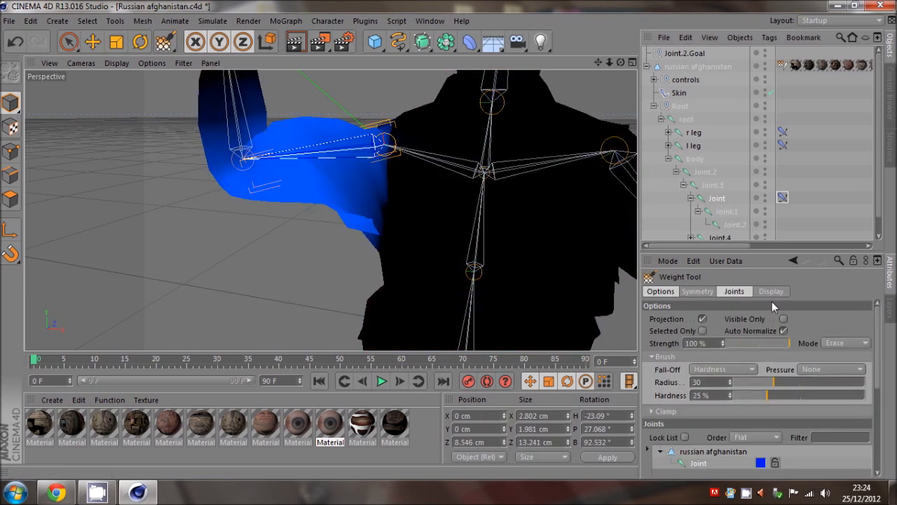
pyautogui.click(859, 343)
pyautogui.click(842, 214)
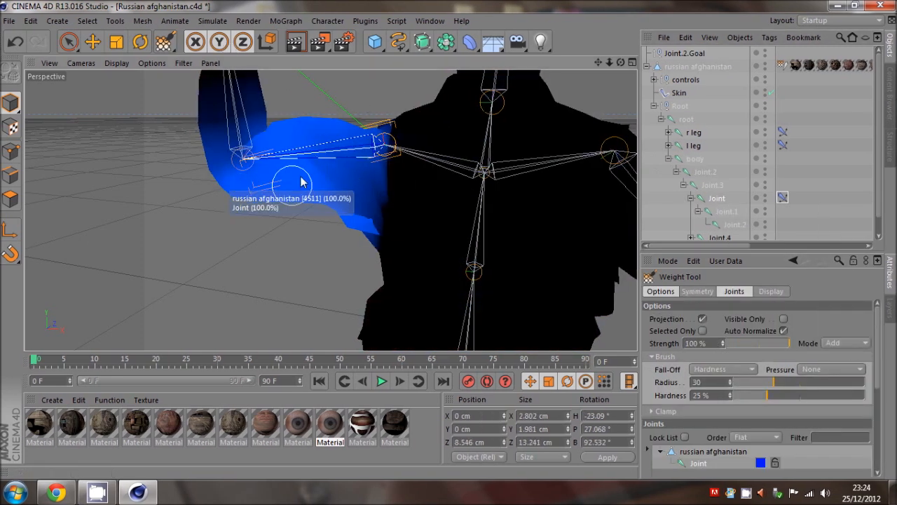
pyautogui.moveTo(302, 181)
pyautogui.mouseDown()
pyautogui.moveTo(338, 194)
pyautogui.moveTo(367, 127)
pyautogui.moveTo(353, 238)
pyautogui.mouseUp()
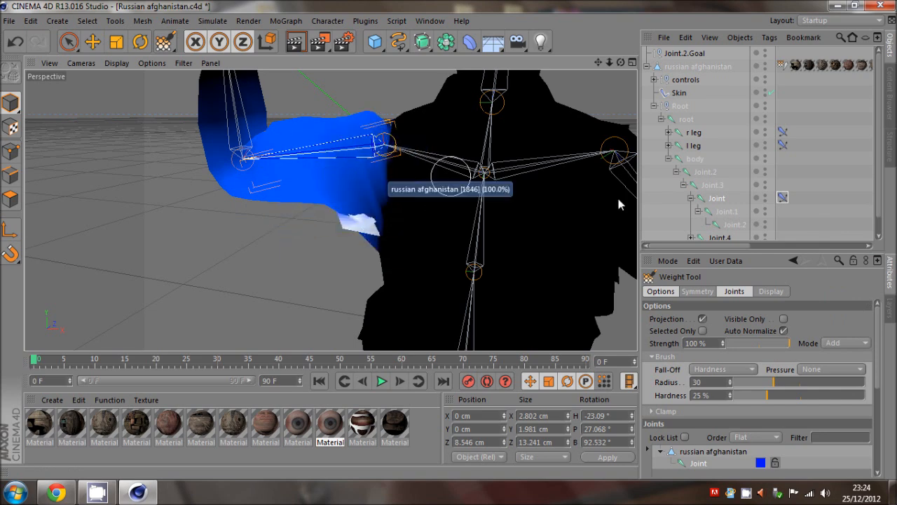
# Leave weight painting for the Move tool and render the viewport to inspect the raised right arm and shoulder
pyautogui.click(712, 186)
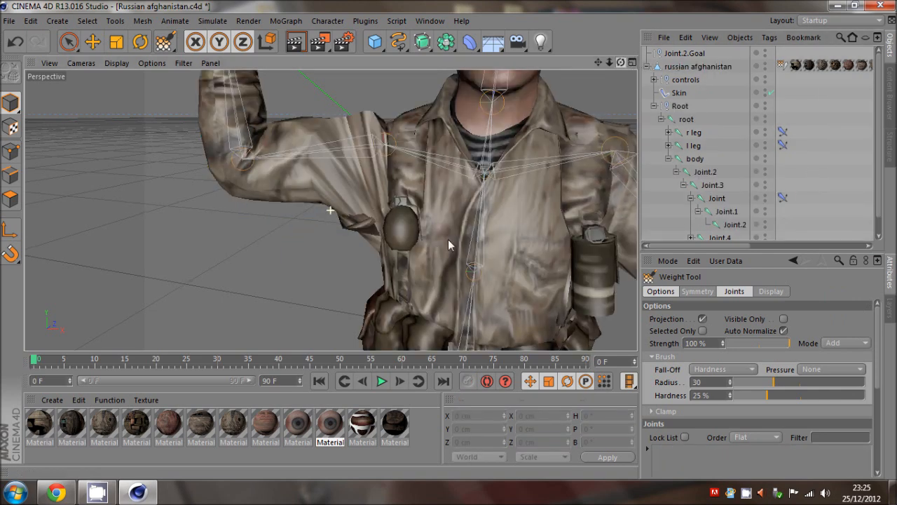
pyautogui.keyDown('alt'); pyautogui.moveTo(448, 240); pyautogui.dragTo(449, 241); pyautogui.keyUp('alt')
pyautogui.hotkey('ctrl', 'z')
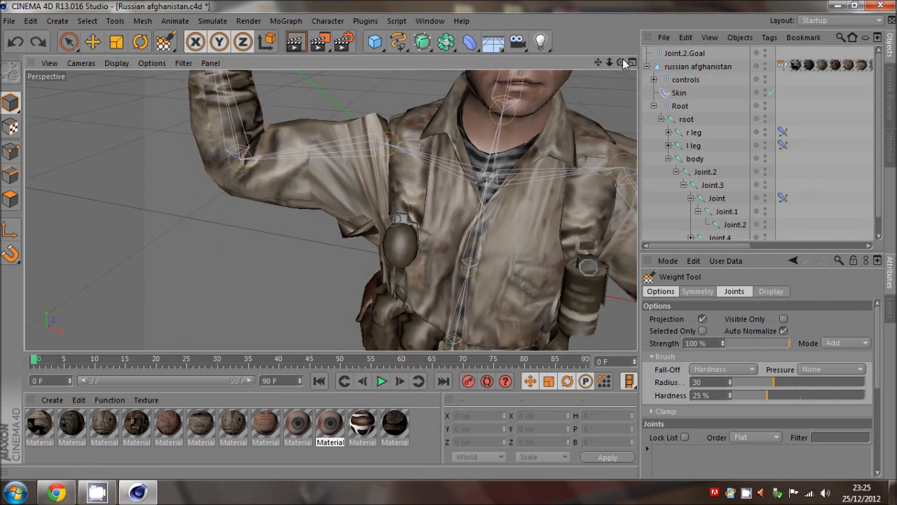
pyautogui.click(92, 41)
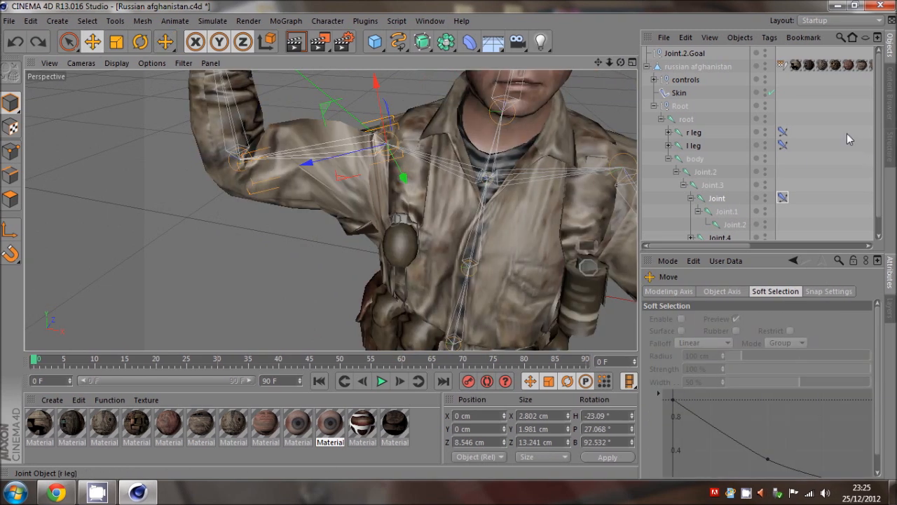
pyautogui.keyDown('alt'); pyautogui.moveTo(403, 138); pyautogui.dragTo(349, 70); pyautogui.keyUp('alt')
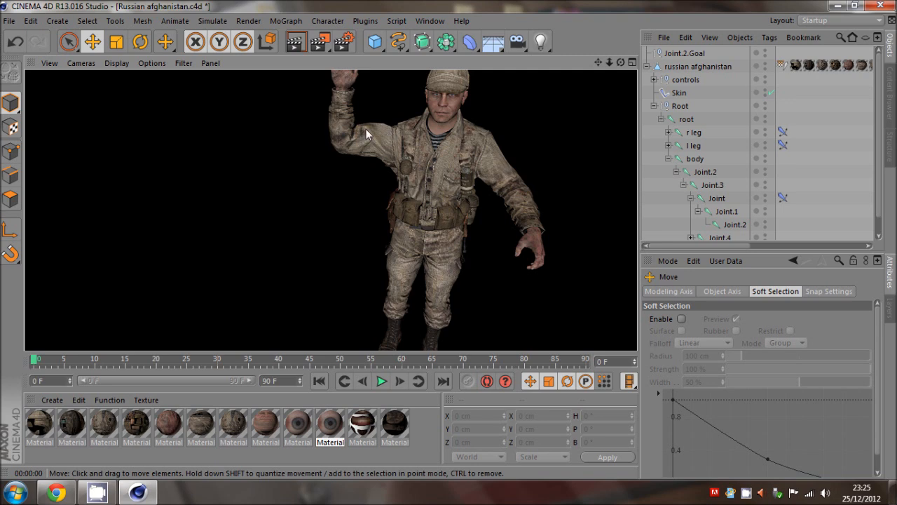
pyautogui.moveTo(620, 63)
pyautogui.mouseDown()
pyautogui.moveTo(448, 239)
pyautogui.moveTo(620, 63)
pyautogui.mouseUp()
# Move the right arm's goal null into the "controls" group and rename it "r arm"
pyautogui.click(676, 54)
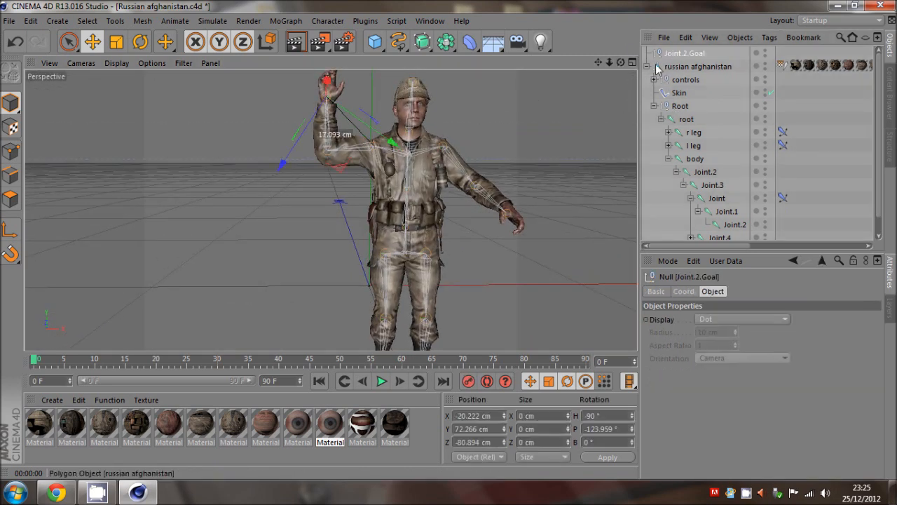
pyautogui.moveTo(680, 53); pyautogui.dragTo(679, 84)
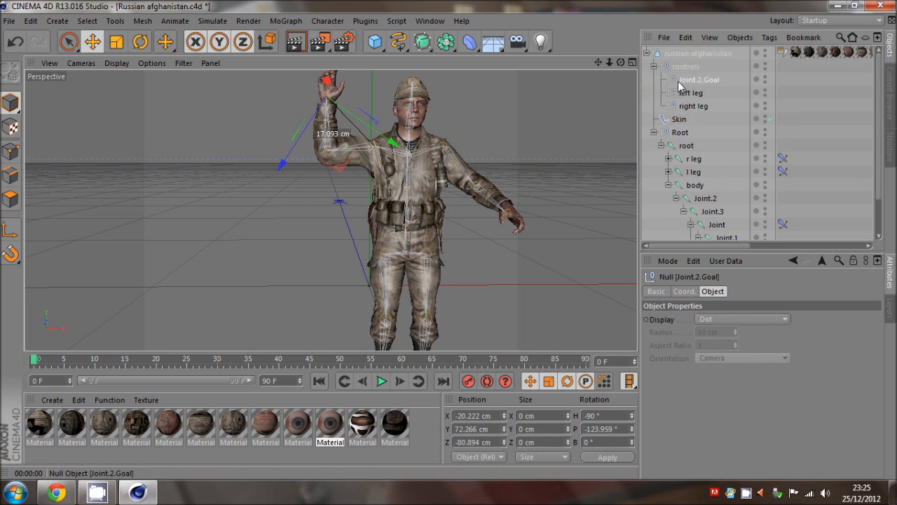
pyautogui.doubleClick(678, 82)
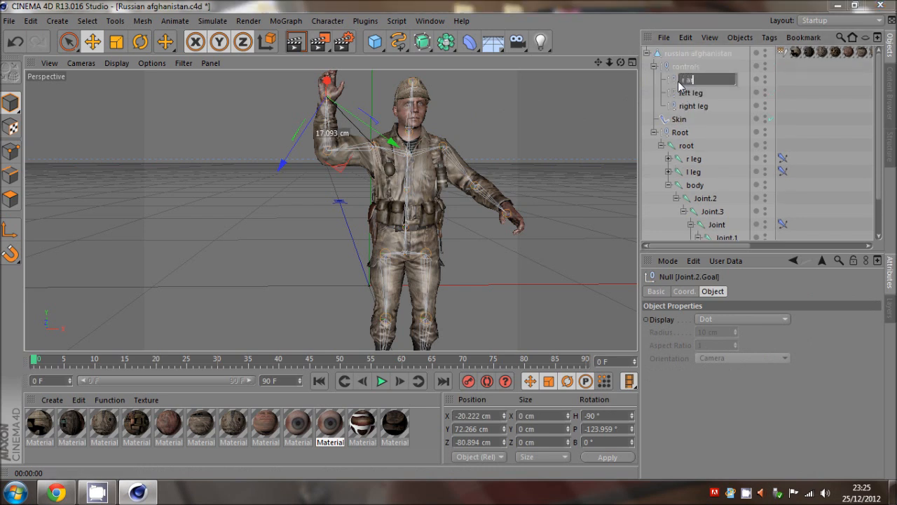
pyautogui.write('r arm')
pyautogui.press('Return')
pyautogui.click(533, 116)
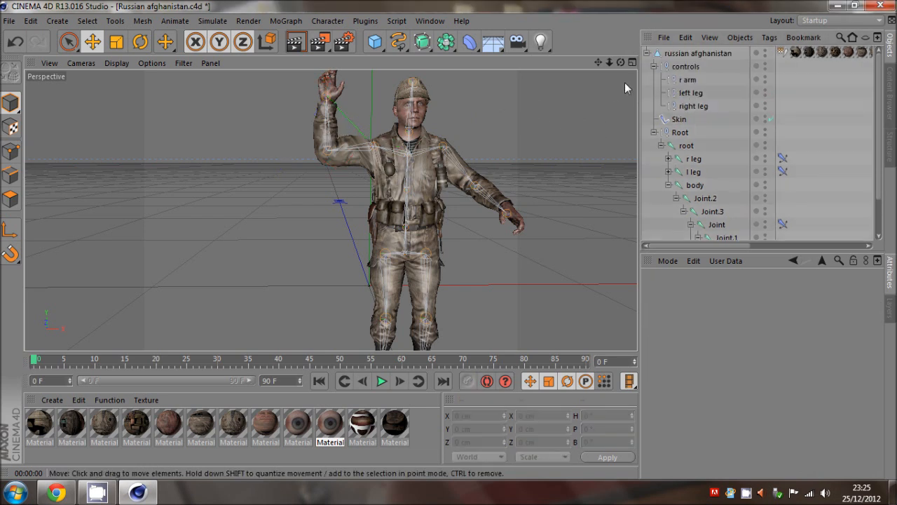
# In the right view, lower the "r arm" goal null to about Y 46.5 cm, Z -86.4 cm, and return to perspective
pyautogui.click(687, 79)
pyautogui.middleClick(278, 265)
pyautogui.middleClick(278, 265)
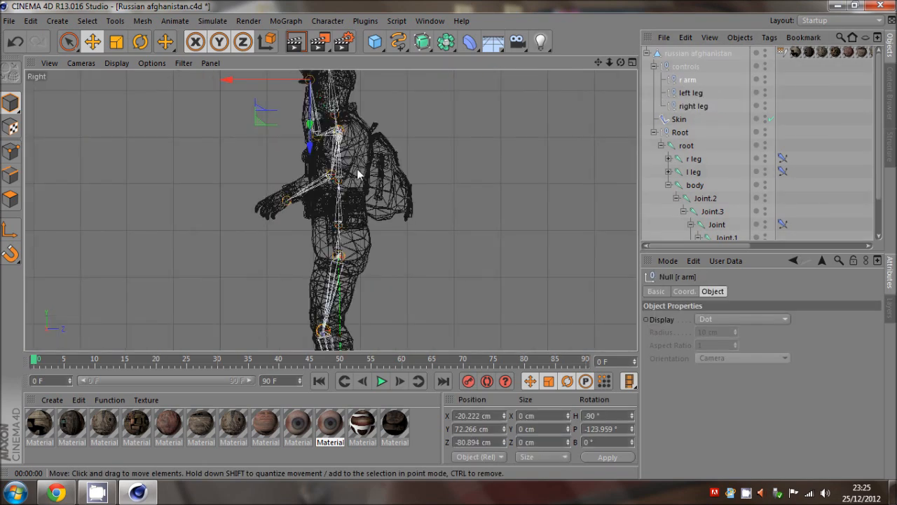
pyautogui.moveTo(357, 174); pyautogui.dragTo(246, 286)
pyautogui.middleClick(246, 286)
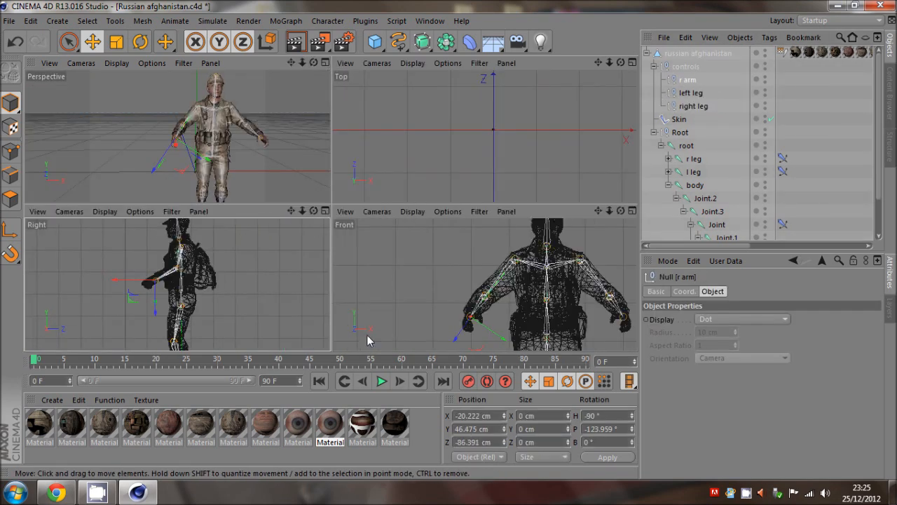
pyautogui.middleClick(223, 170)
pyautogui.click(821, 126)
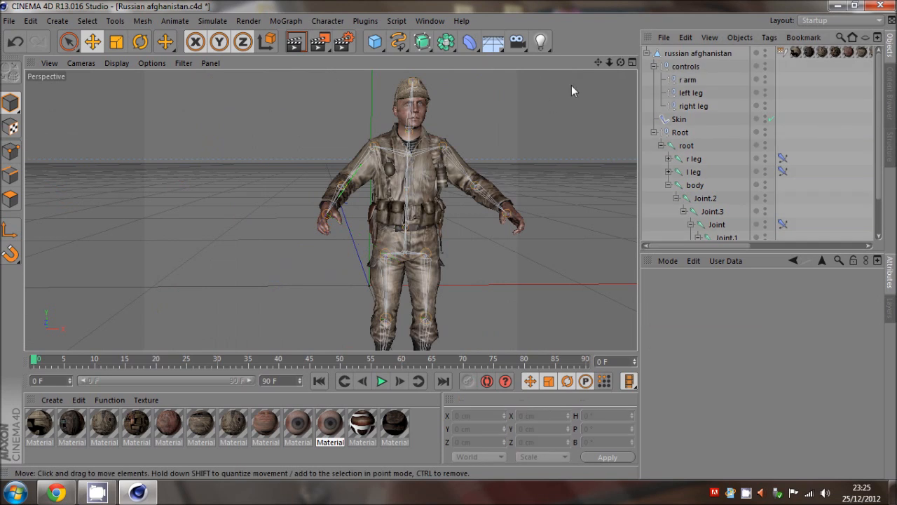
pyautogui.moveTo(616, 66)
pyautogui.mouseDown()
pyautogui.moveTo(448, 239)
pyautogui.moveTo(616, 66)
pyautogui.mouseUp()
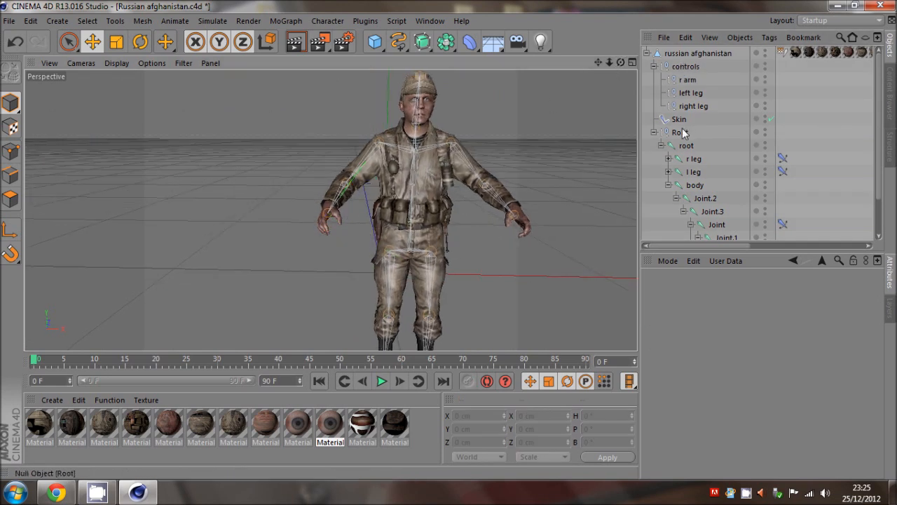
# Create an IK chain on the left arm joints from Joint.4 to Joint.6
pyautogui.scroll(-2, 701, 210)
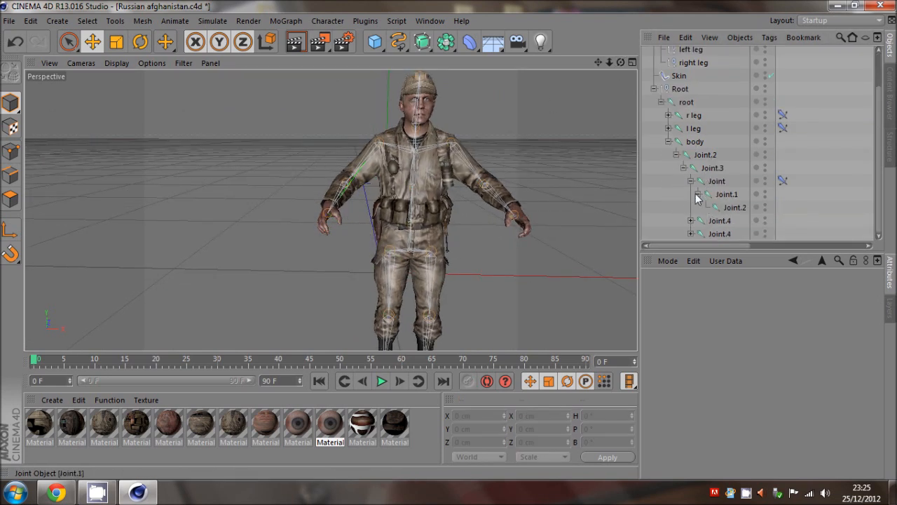
pyautogui.click(691, 182)
pyautogui.click(717, 220)
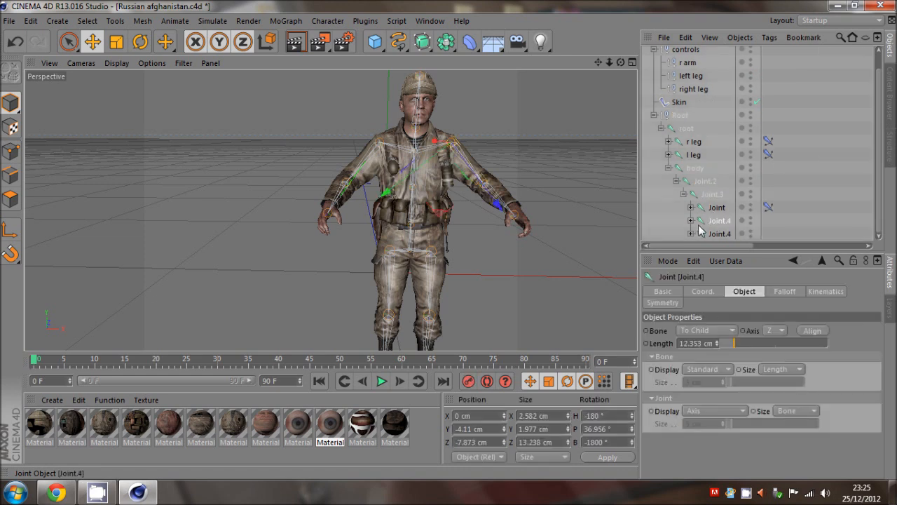
pyautogui.click(692, 221)
pyautogui.scroll(-1, 701, 221)
pyautogui.keyDown('shift'); pyautogui.click(728, 220); pyautogui.keyUp('shift')
pyautogui.click(327, 22)
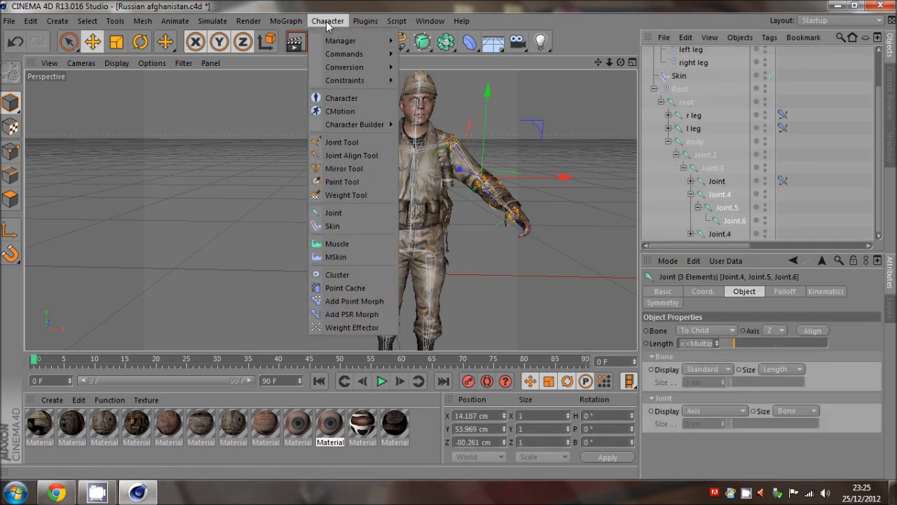
pyautogui.moveTo(348, 59)
pyautogui.moveTo(382, 54)
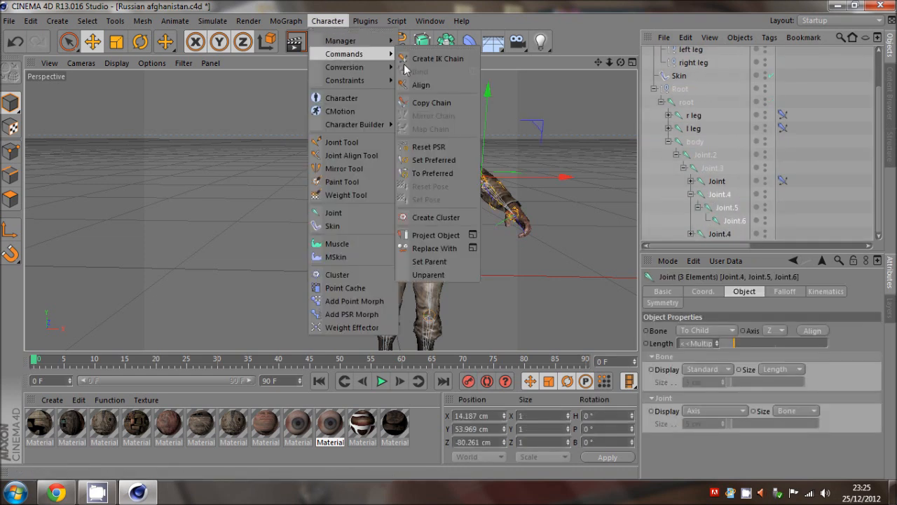
pyautogui.click(435, 59)
# Rename the left arm's goal null "l arm", place it under "controls", and collapse the "controls" and "Root" hierarchies
pyautogui.scroll(3, 771, 140)
pyautogui.click(692, 56)
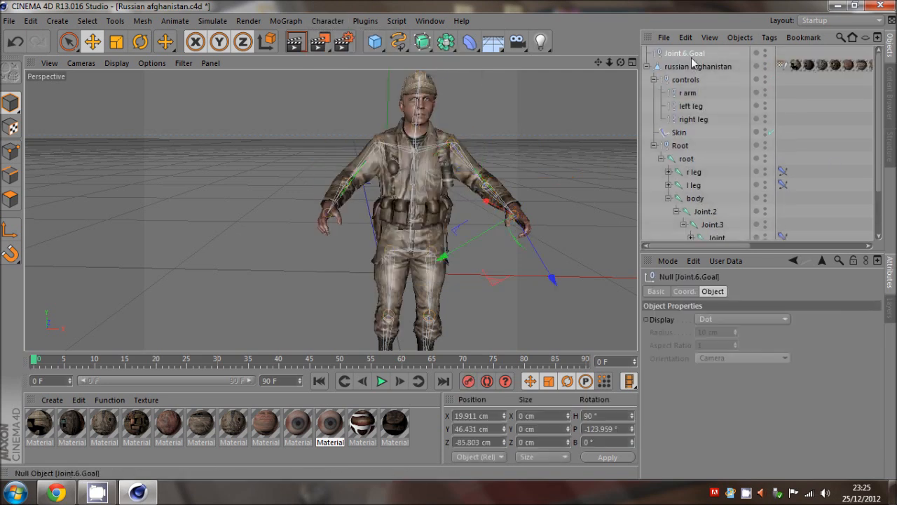
pyautogui.doubleClick(692, 60)
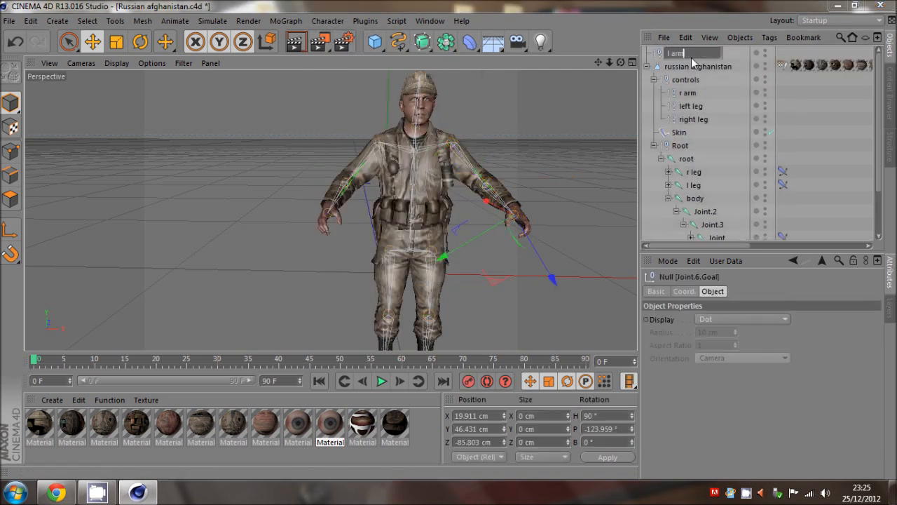
pyautogui.press('Return')
pyautogui.moveTo(674, 54); pyautogui.dragTo(682, 80)
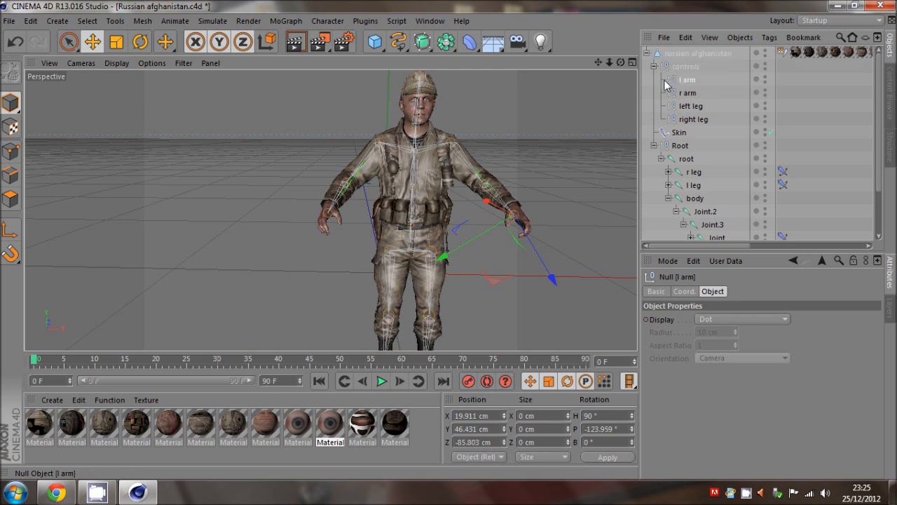
pyautogui.click(654, 66)
pyautogui.click(653, 92)
pyautogui.click(341, 100)
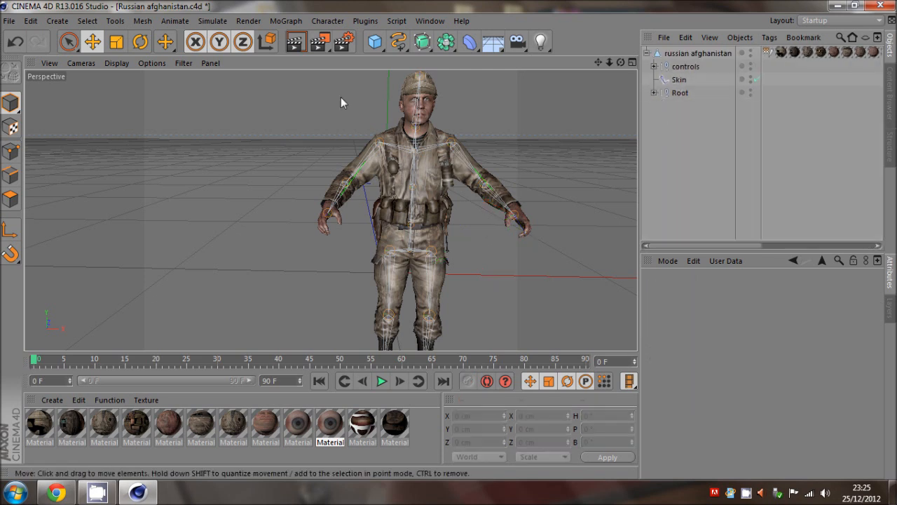
# Save the scene and hide the "Root" skeleton in the viewport
pyautogui.click(10, 21)
pyautogui.click(25, 129)
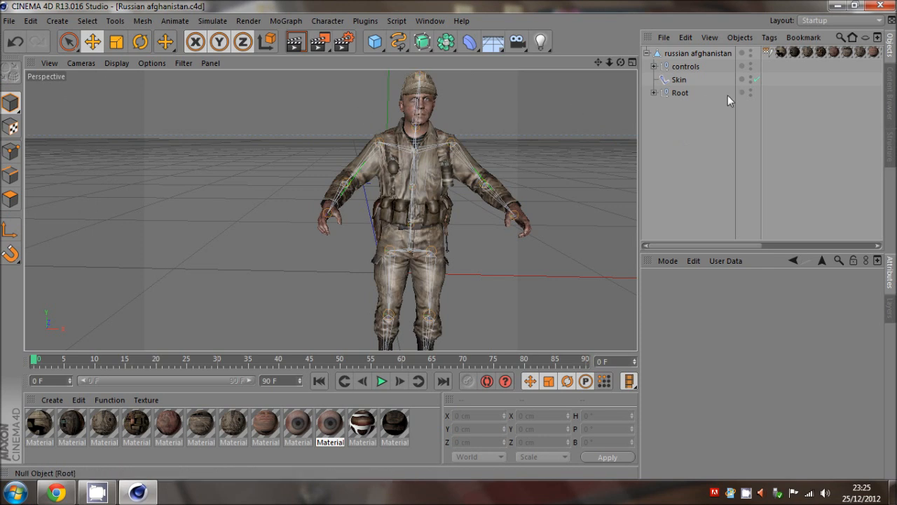
pyautogui.doubleClick(752, 89)
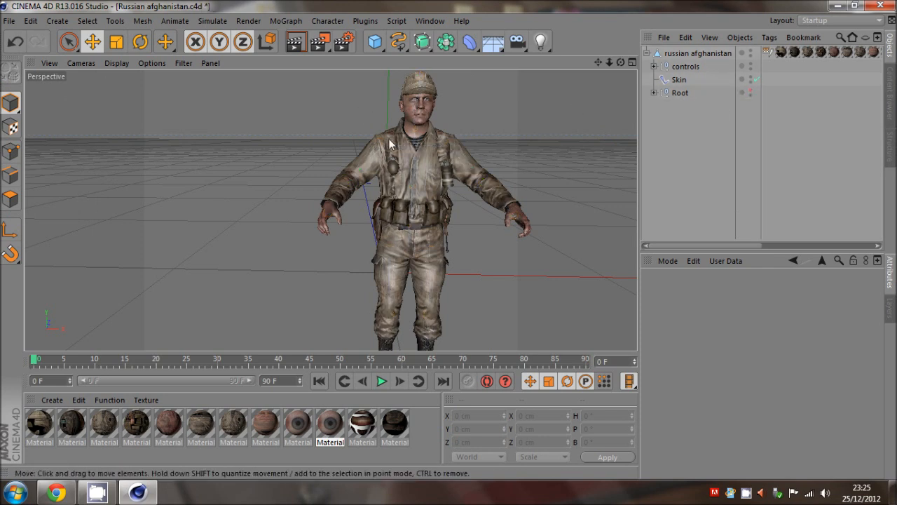
# Try setting the "root" joint's Z position to 0 cm, and undo the change
pyautogui.keyDown('alt'); pyautogui.moveTo(291, 144); pyautogui.dragTo(240, 139, button='right'); pyautogui.keyUp('alt')
pyautogui.keyDown('alt'); pyautogui.moveTo(440, 198); pyautogui.dragTo(412, 192, button='middle'); pyautogui.keyUp('alt')
pyautogui.moveTo(620, 63); pyautogui.dragTo(448, 239)
pyautogui.click(654, 93)
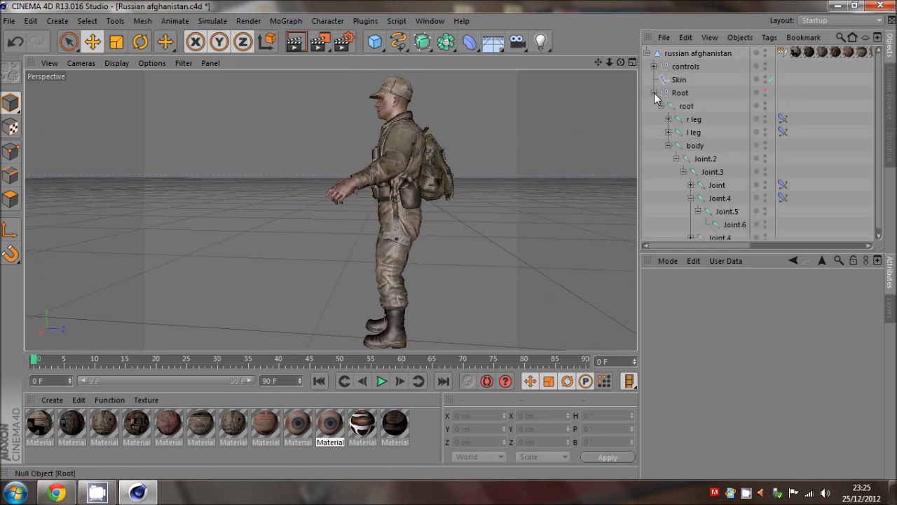
pyautogui.click(686, 105)
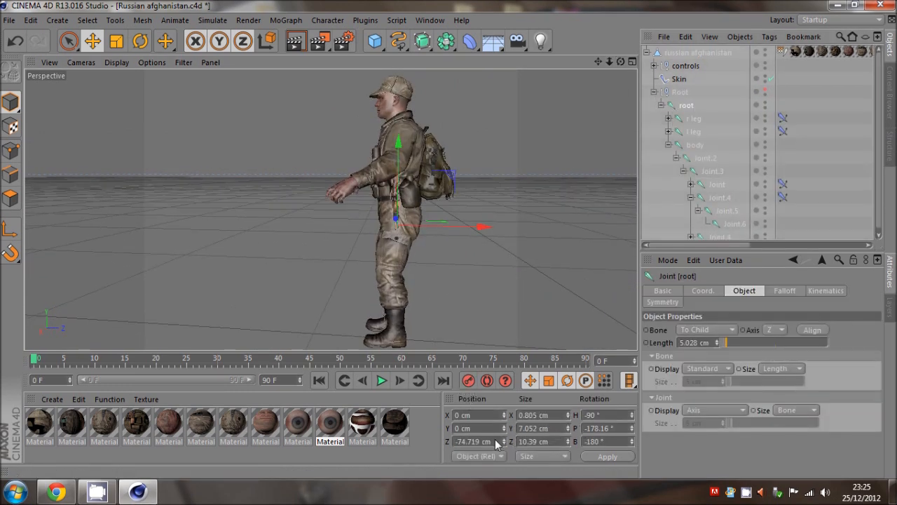
pyautogui.press('Return')
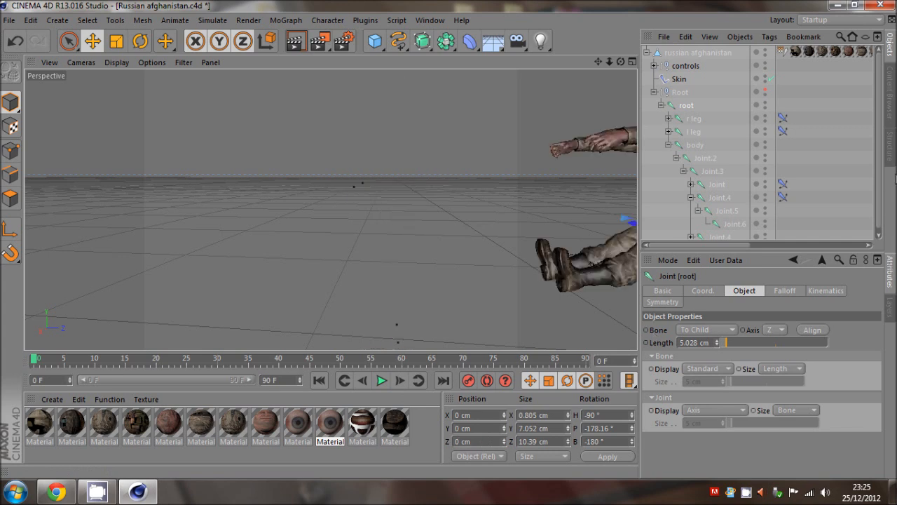
pyautogui.moveTo(610, 62); pyautogui.dragTo(611, 63)
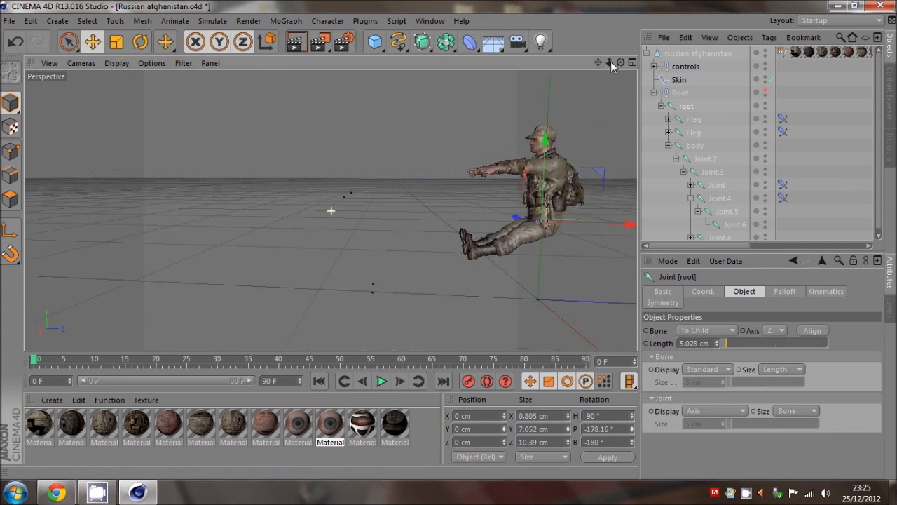
pyautogui.hotkey('ctrl', 'z')
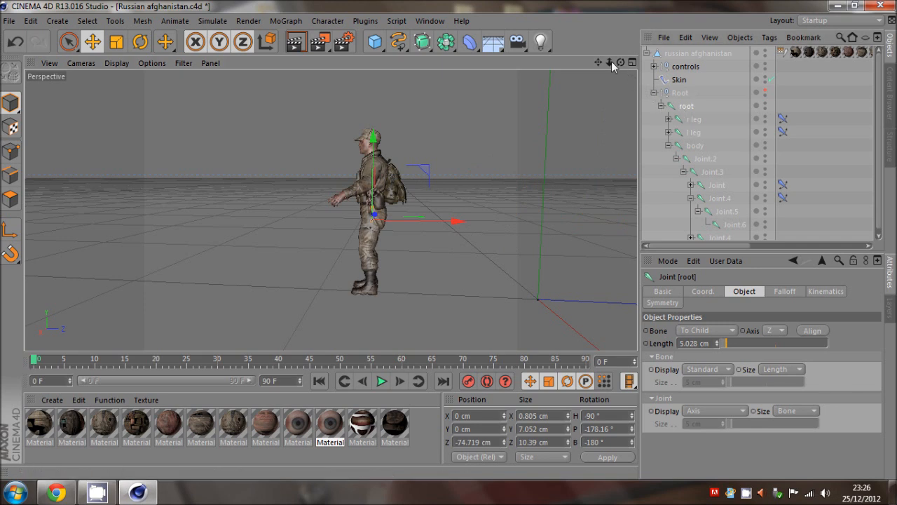
# Expand "controls", select the "l arm" goal null and examine it around the soldier's left hand
pyautogui.keyDown('alt'); pyautogui.moveTo(448, 239); pyautogui.dragTo(447, 239); pyautogui.keyUp('alt')
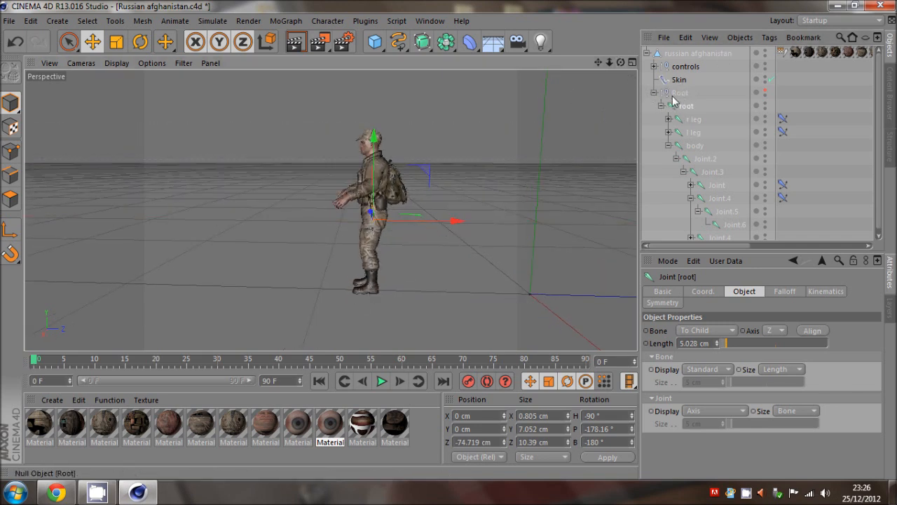
pyautogui.click(653, 66)
pyautogui.click(686, 81)
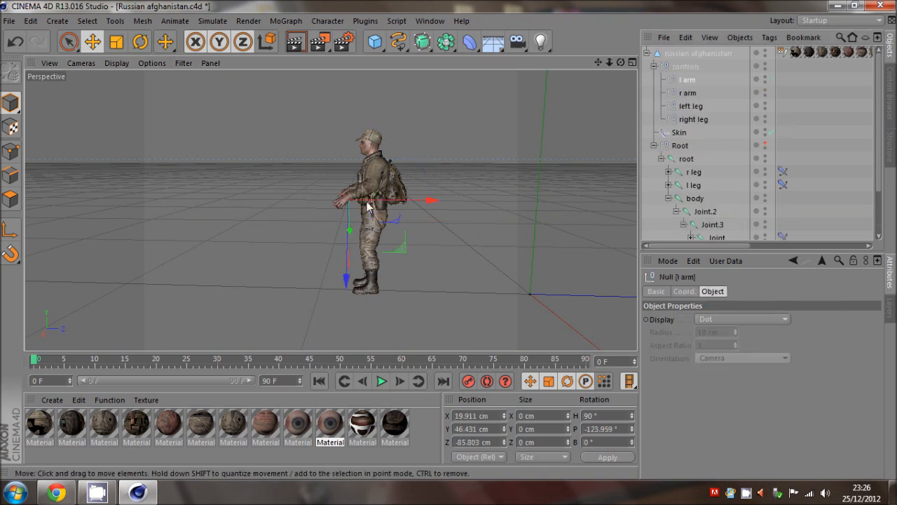
pyautogui.moveTo(621, 63)
pyautogui.mouseDown()
pyautogui.moveTo(448, 239)
pyautogui.moveTo(621, 63)
pyautogui.mouseUp()
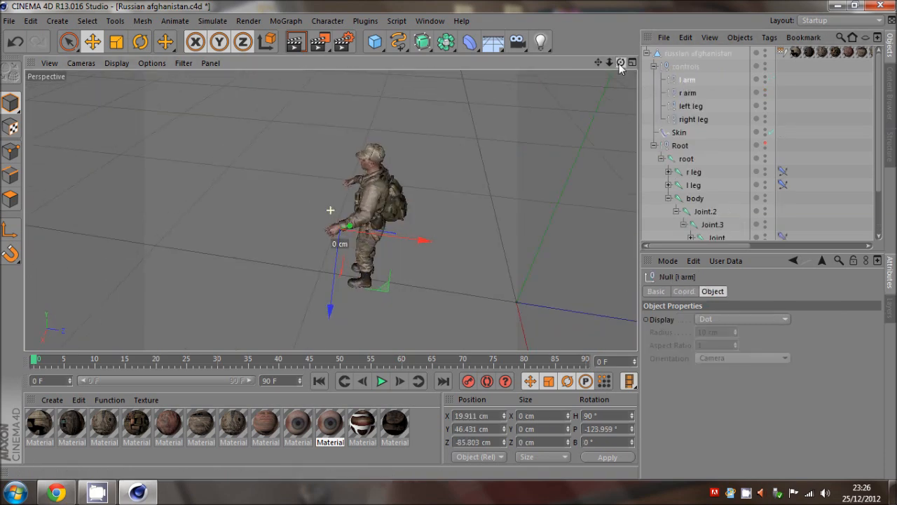
pyautogui.scroll(4, 340, 227)
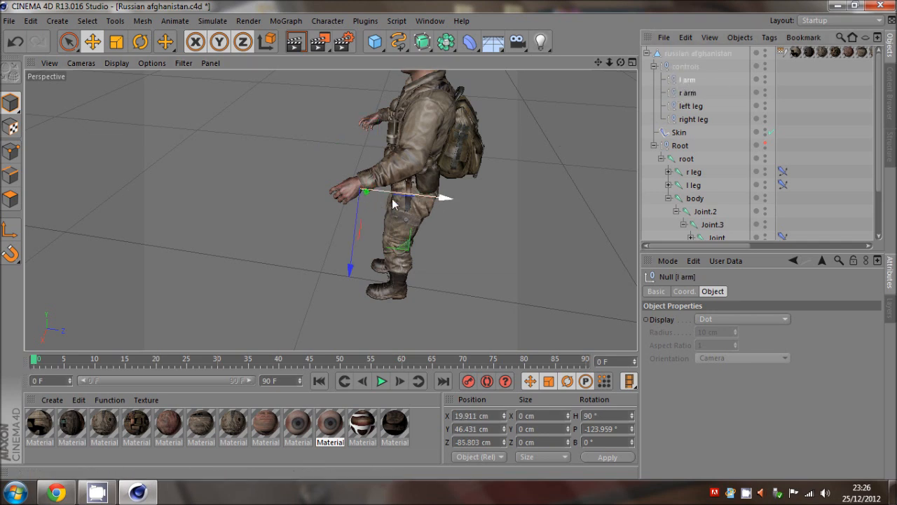
# Test the rig by lowering the "root" joint into a crouch and raising it back to about Y 0.4 cm
pyautogui.click(685, 159)
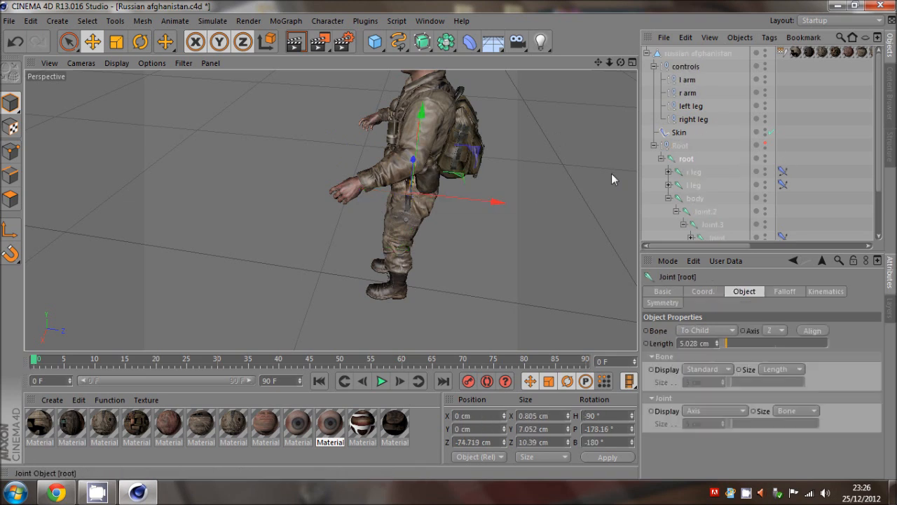
pyautogui.moveTo(620, 63); pyautogui.dragTo(448, 239)
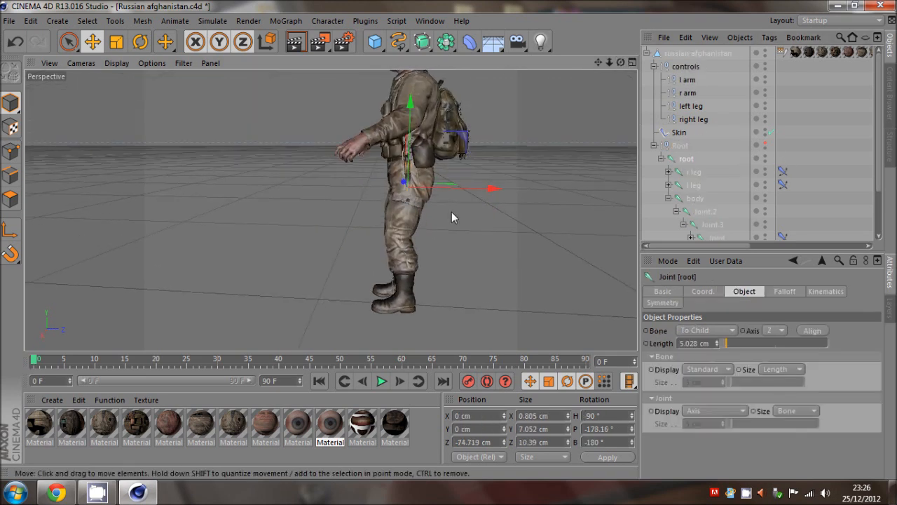
pyautogui.moveTo(412, 144); pyautogui.dragTo(389, 306)
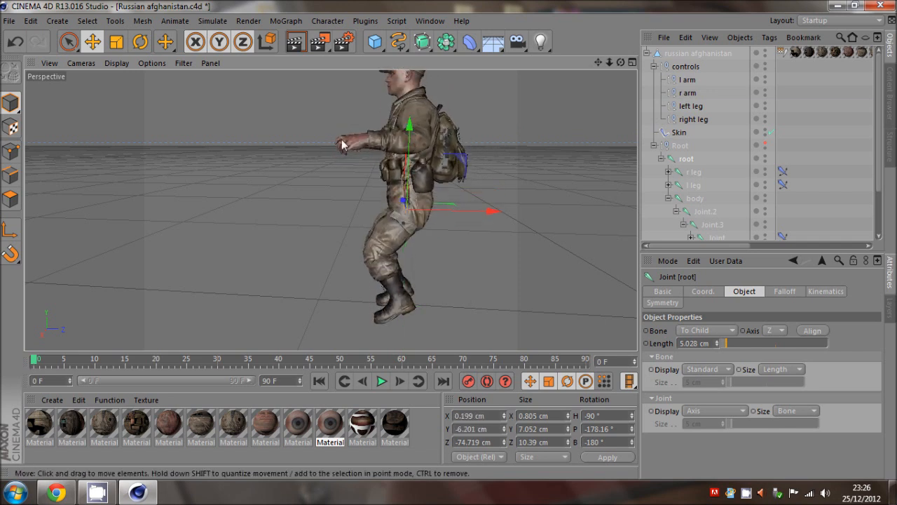
pyautogui.moveTo(411, 160)
pyautogui.mouseDown()
pyautogui.moveTo(409, 203)
pyautogui.moveTo(406, 138)
pyautogui.moveTo(449, 252)
pyautogui.moveTo(412, 144)
pyautogui.moveTo(450, 236)
pyautogui.moveTo(424, 140)
pyautogui.moveTo(419, 156)
pyautogui.mouseUp()
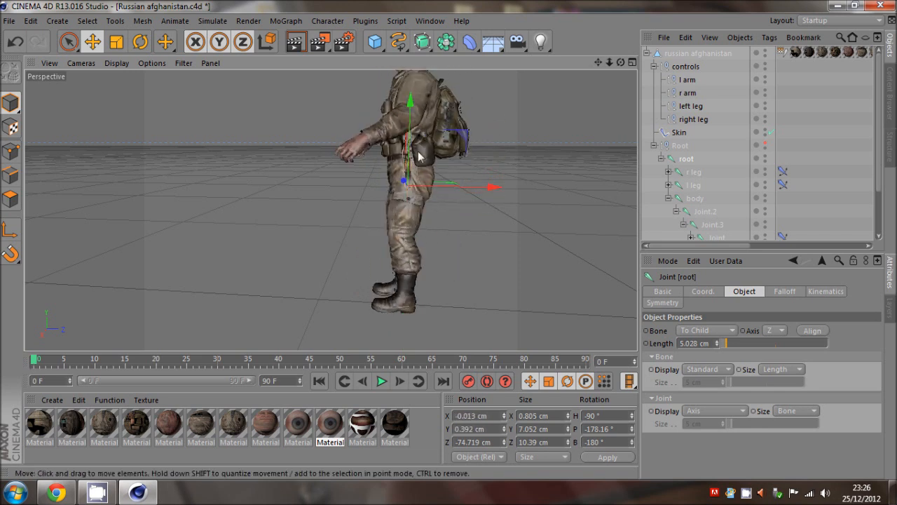
# Slide the "root" joint back along its depth axis to about Z 1.1 cm, leaving the goal nulls in place
pyautogui.moveTo(430, 193)
pyautogui.mouseDown()
pyautogui.moveTo(371, 195)
pyautogui.moveTo(468, 187)
pyautogui.moveTo(396, 199)
pyautogui.moveTo(437, 202)
pyautogui.moveTo(417, 202)
pyautogui.mouseUp()
pyautogui.click(822, 111)
pyautogui.moveTo(609, 63)
pyautogui.mouseDown()
pyautogui.moveTo(443, 240)
pyautogui.moveTo(602, 63)
pyautogui.mouseUp()
pyautogui.click(684, 159)
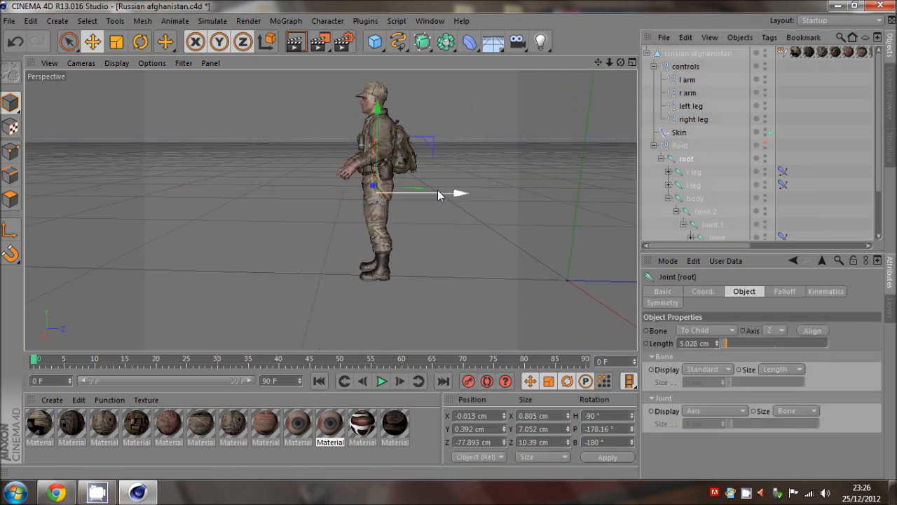
pyautogui.moveTo(438, 195); pyautogui.dragTo(617, 89)
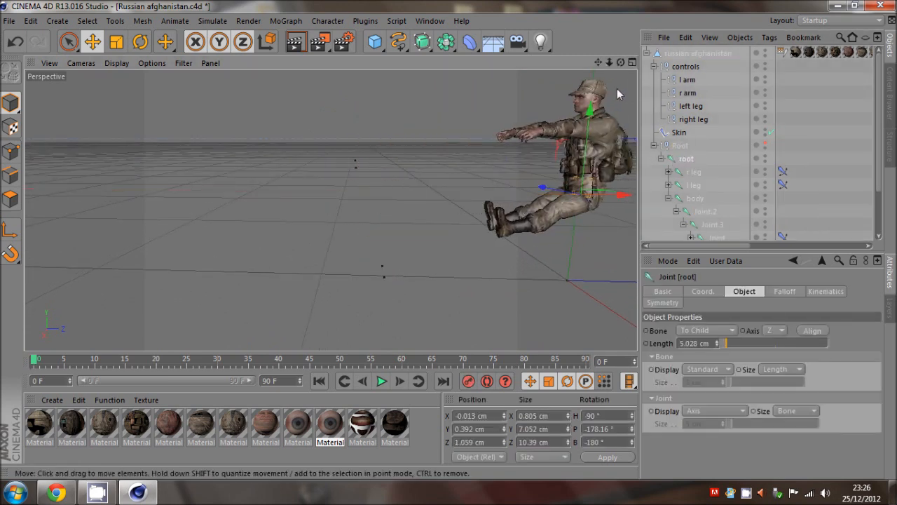
# Select the four goal nulls under "controls" and examine where they lie relative to the seated soldier
pyautogui.click(683, 80)
pyautogui.keyDown('shift'); pyautogui.click(690, 119); pyautogui.keyUp('shift')
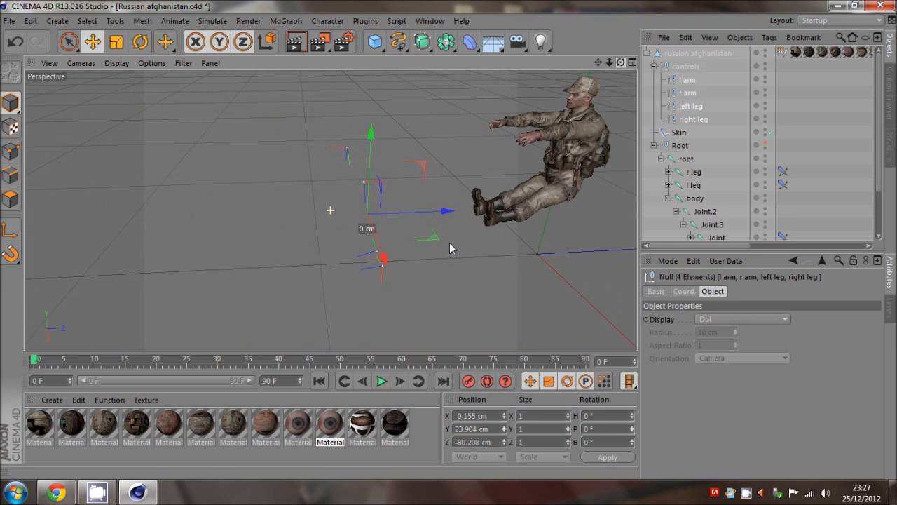
pyautogui.moveTo(449, 243); pyautogui.dragTo(448, 239)
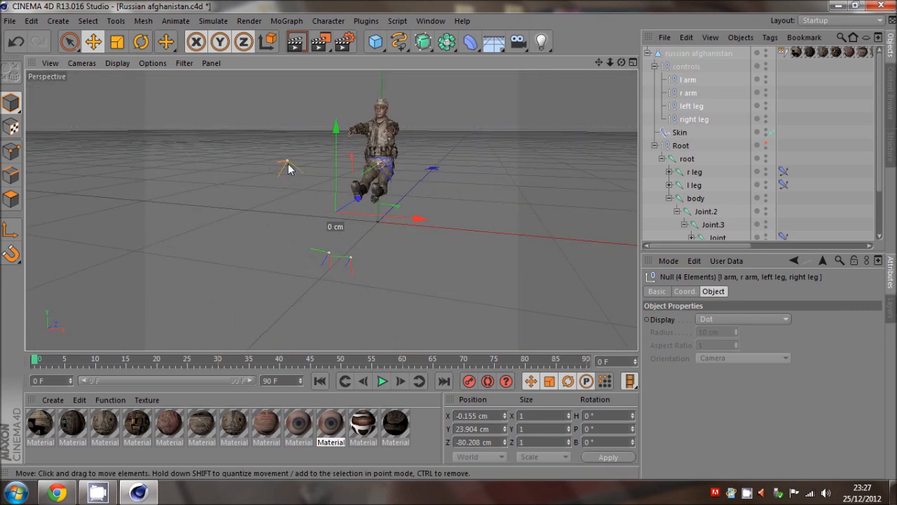
pyautogui.moveTo(618, 68); pyautogui.dragTo(624, 219)
pyautogui.click(625, 219)
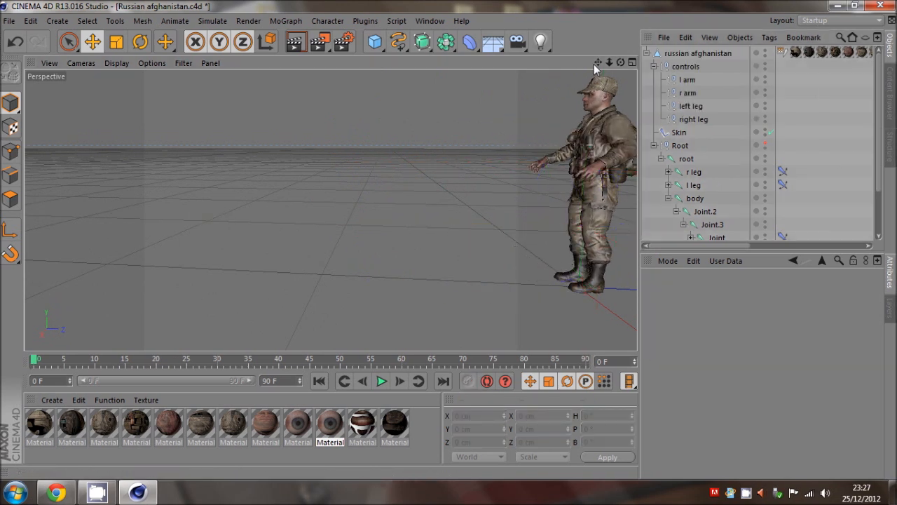
# Record a key for the "l arm" goal at frame 0 and try moving it forward to about Z -24.2 cm at frame 14
pyautogui.moveTo(597, 62); pyautogui.dragTo(448, 239)
pyautogui.click(687, 79)
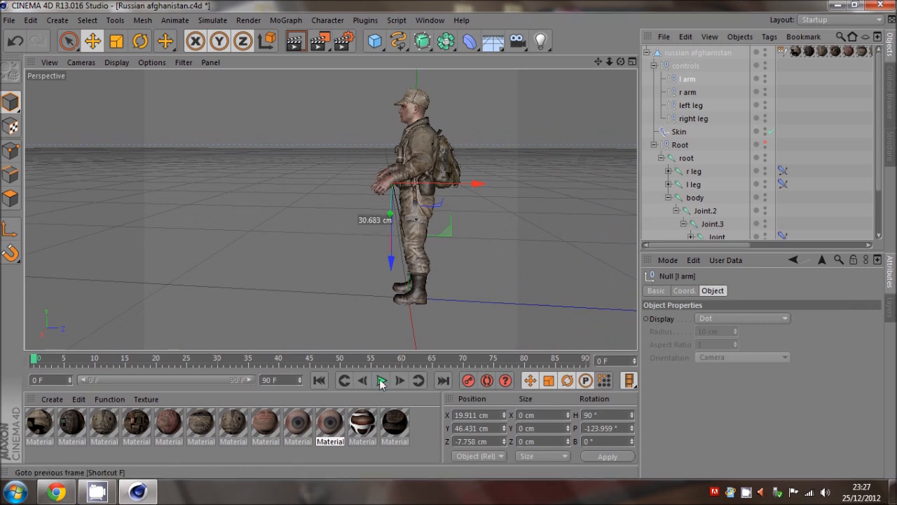
pyautogui.click(120, 359)
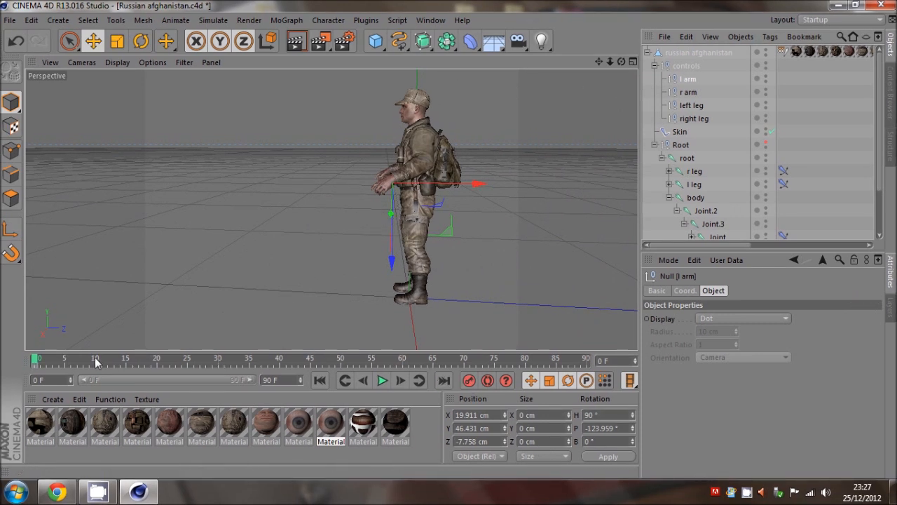
pyautogui.moveTo(452, 184); pyautogui.dragTo(396, 190)
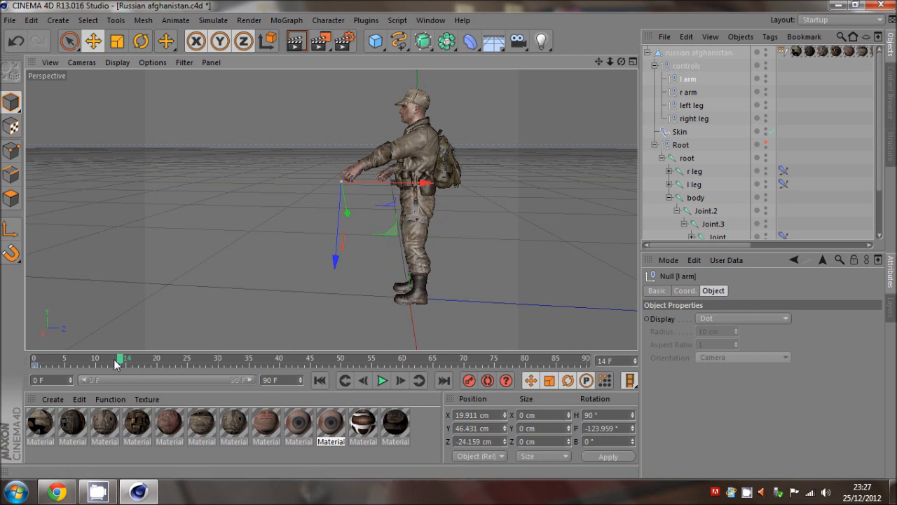
pyautogui.click(398, 381)
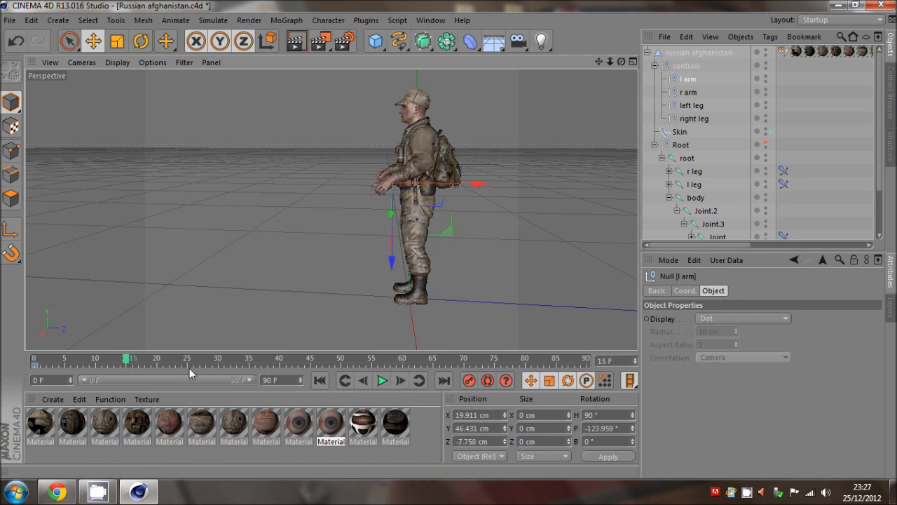
# Return to frame 0 and delete the "l arm" goal's key
pyautogui.click(34, 360)
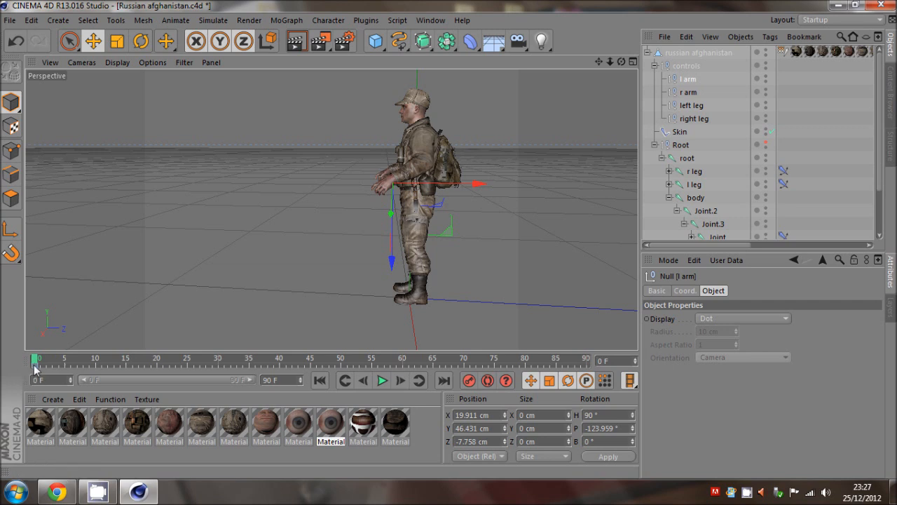
pyautogui.click(35, 370)
pyautogui.click(36, 372)
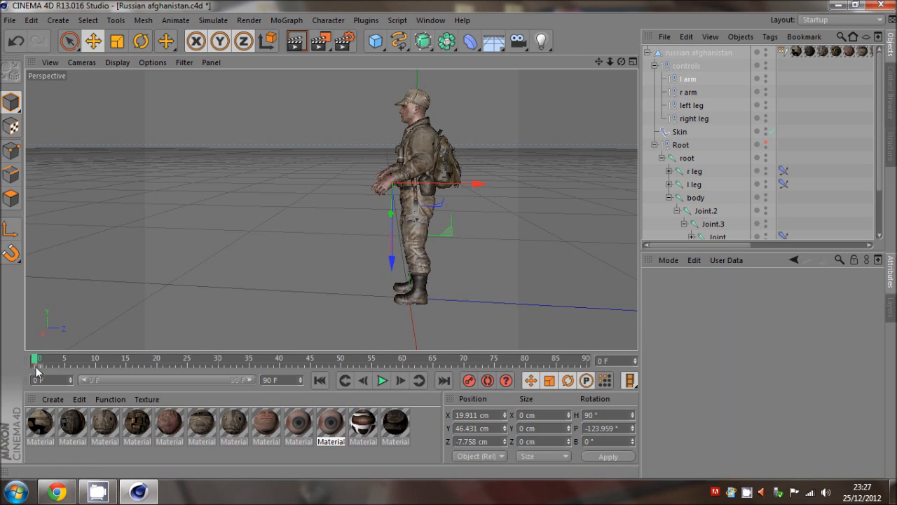
pyautogui.click(851, 175)
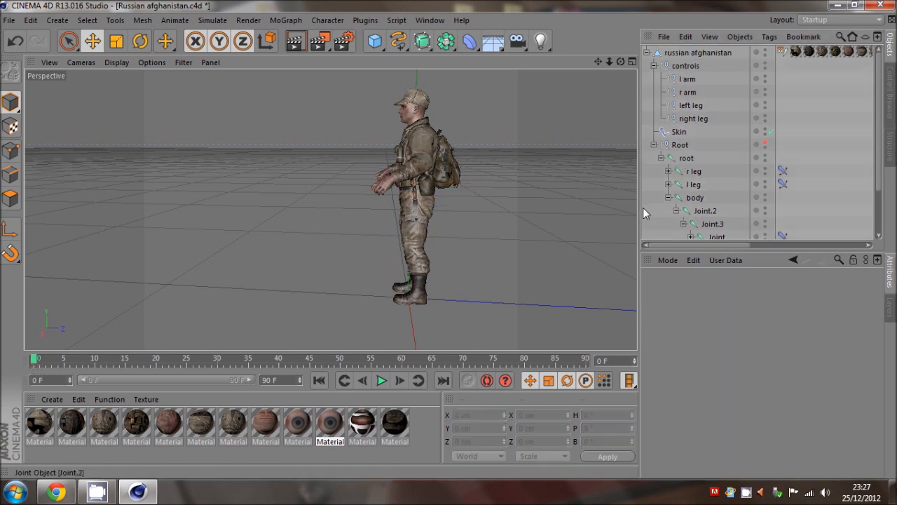
# Collapse the "russian afghanistan" hierarchy and save the project
pyautogui.moveTo(448, 239); pyautogui.dragTo(620, 62)
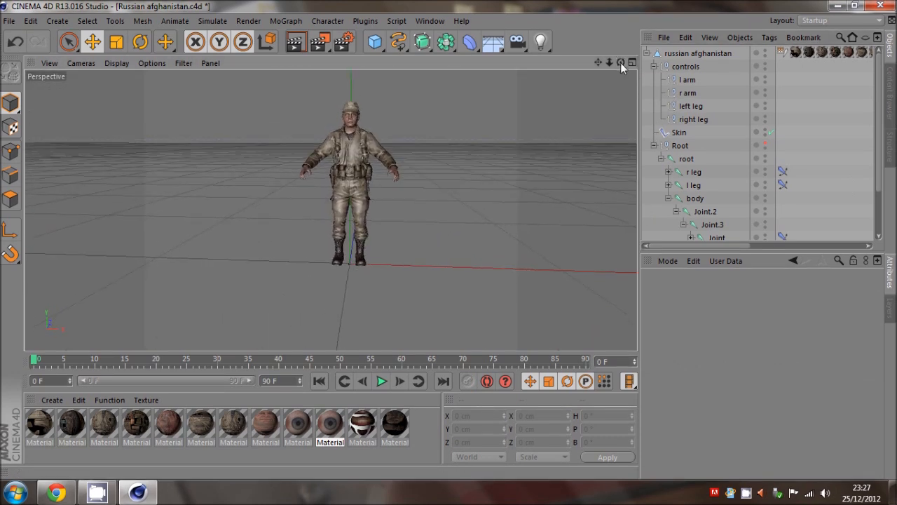
pyautogui.click(646, 54)
pyautogui.click(9, 20)
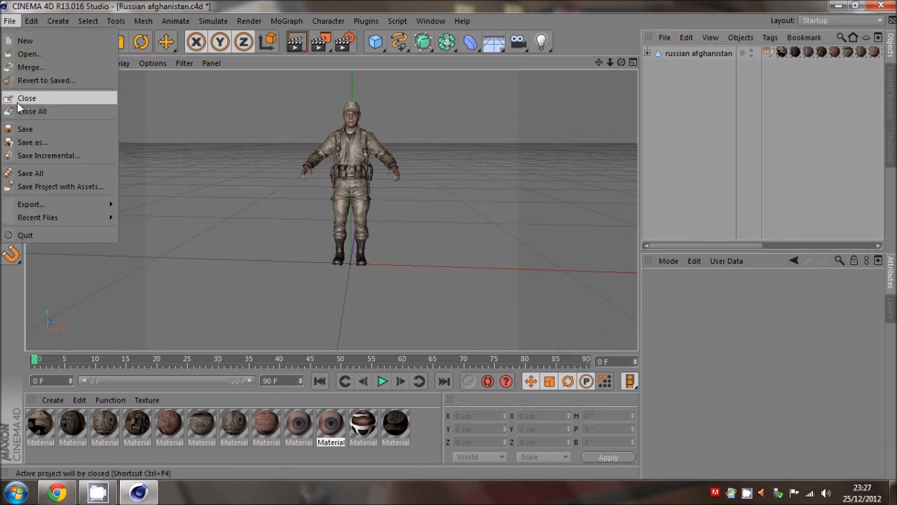
pyautogui.click(36, 129)
# Expand the hierarchy, try raising the "l arm" goal null, and undo the move
pyautogui.moveTo(598, 63)
pyautogui.mouseDown()
pyautogui.moveTo(448, 239)
pyautogui.moveTo(607, 62)
pyautogui.moveTo(448, 239)
pyautogui.moveTo(599, 60)
pyautogui.mouseUp()
pyautogui.click(647, 54)
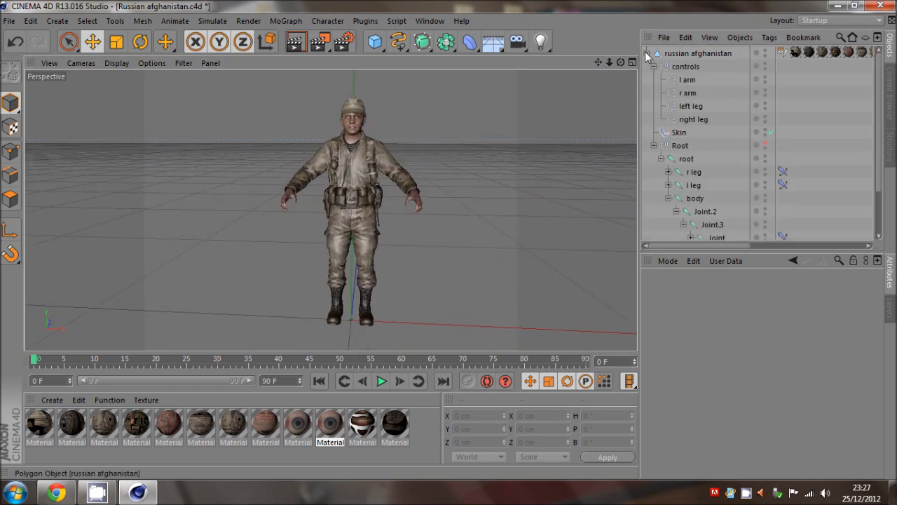
pyautogui.click(677, 83)
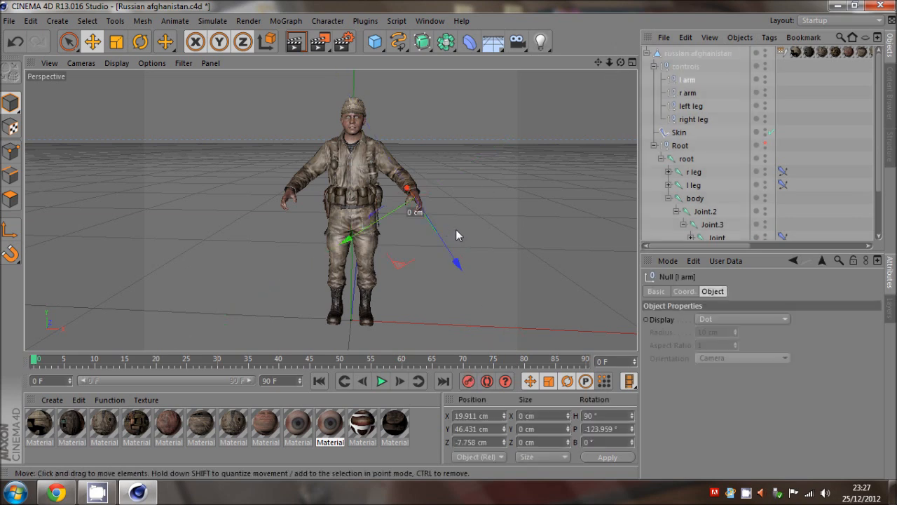
pyautogui.moveTo(455, 232); pyautogui.dragTo(465, 170)
pyautogui.hotkey('ctrl', 'z')
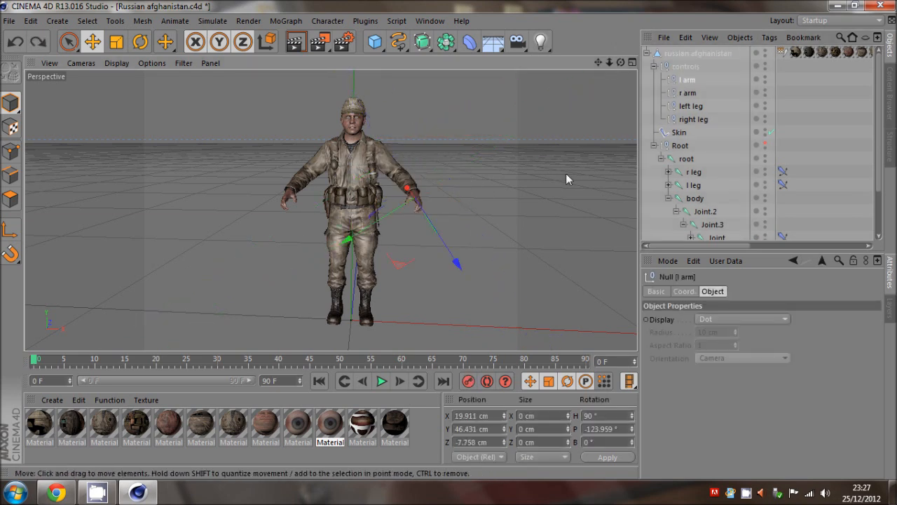
# Collapse the "controls" group and save the project
pyautogui.click(654, 66)
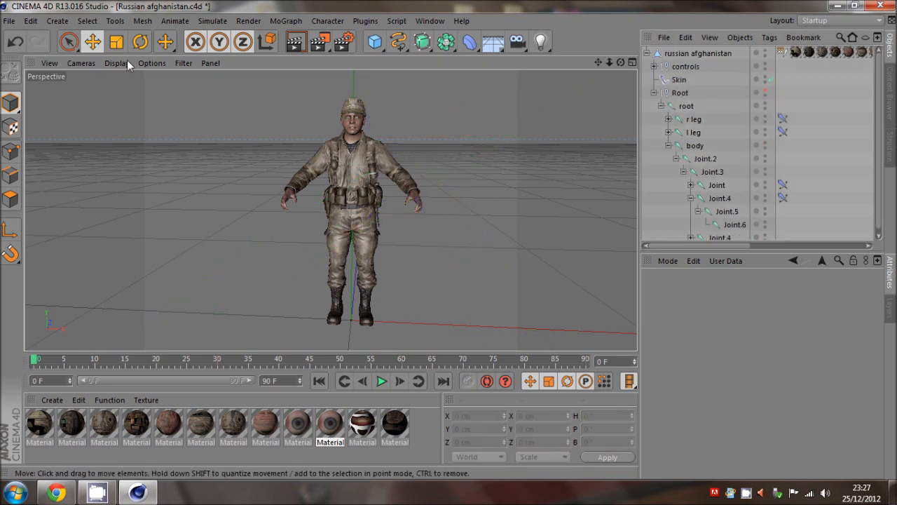
pyautogui.click(10, 21)
pyautogui.click(26, 129)
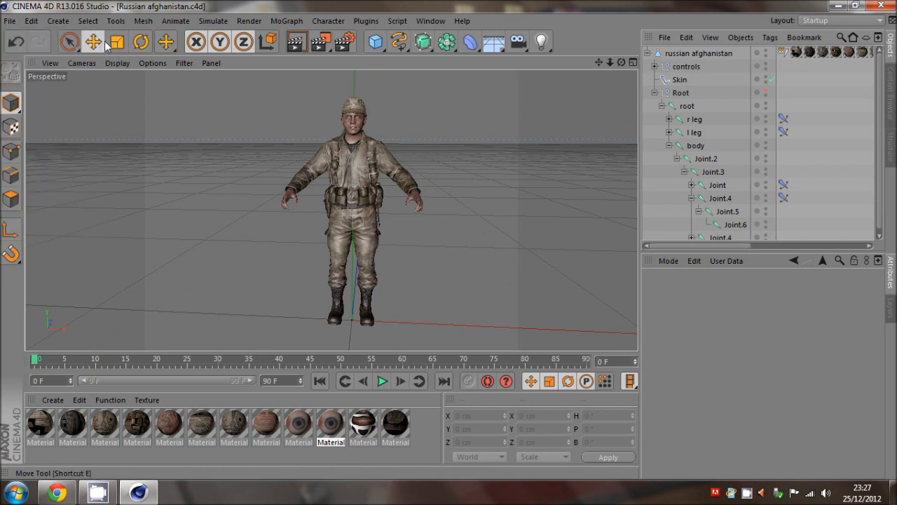
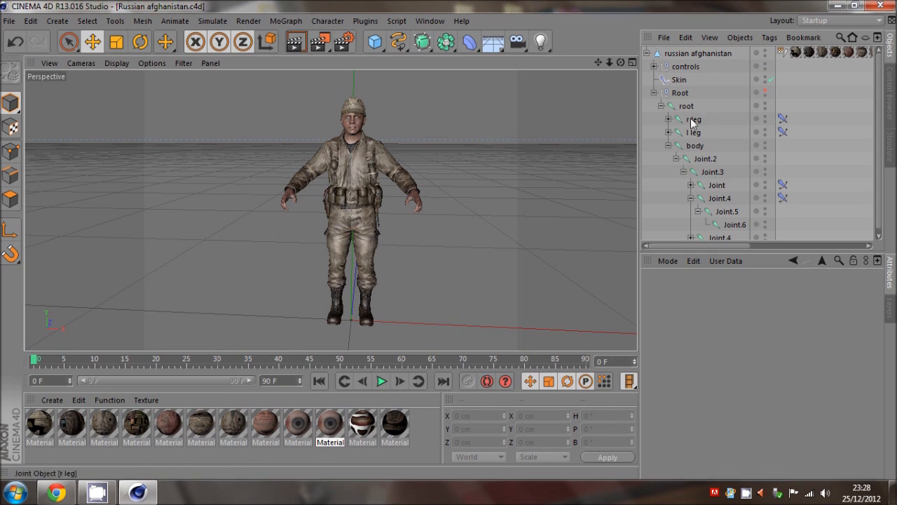
# Raise the "l arm" goal out to the side to about X 33.5, Y 58.6 cm and key it at frame 0
pyautogui.click(653, 66)
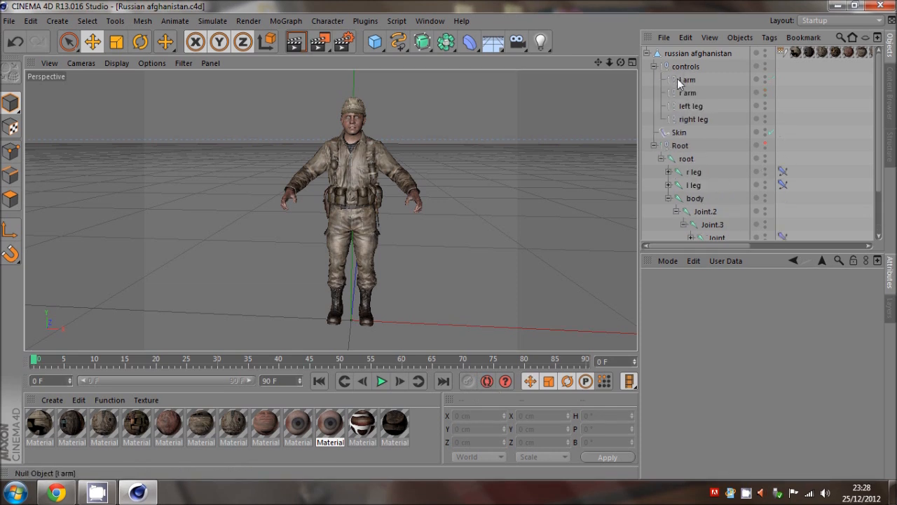
pyautogui.click(677, 78)
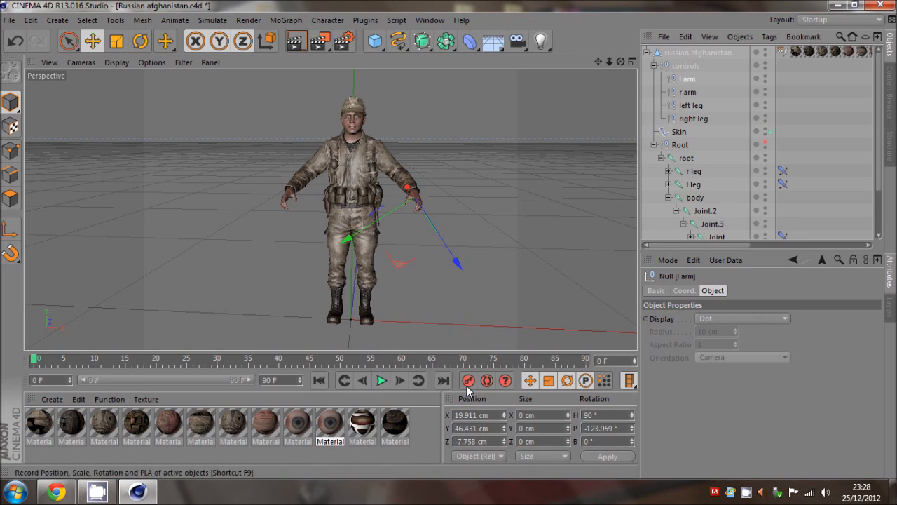
pyautogui.moveTo(421, 234); pyautogui.dragTo(458, 205)
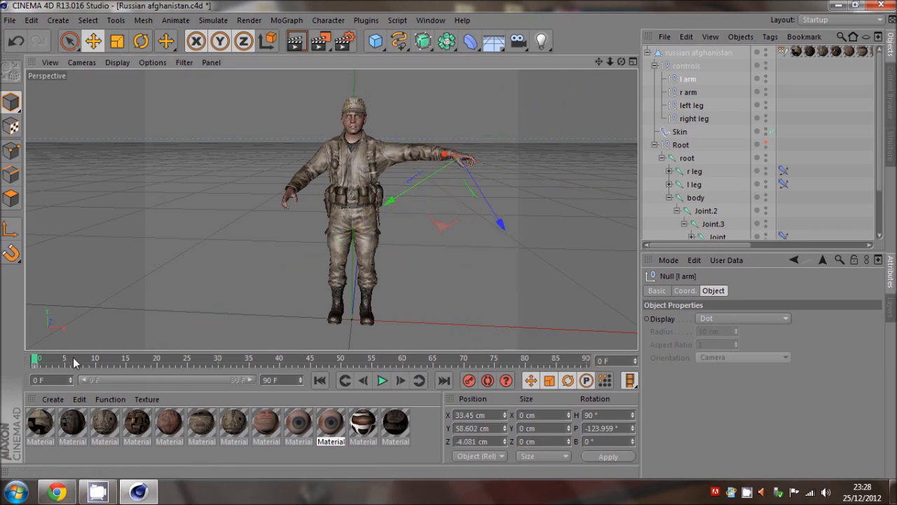
# Key the "l arm" goal lowered to about Y 40.5 cm at frame 17 and raised to about Y 52.5 cm at frame 34
pyautogui.moveTo(74, 360); pyautogui.dragTo(139, 360)
pyautogui.moveTo(429, 289); pyautogui.dragTo(376, 349)
pyautogui.click(468, 381)
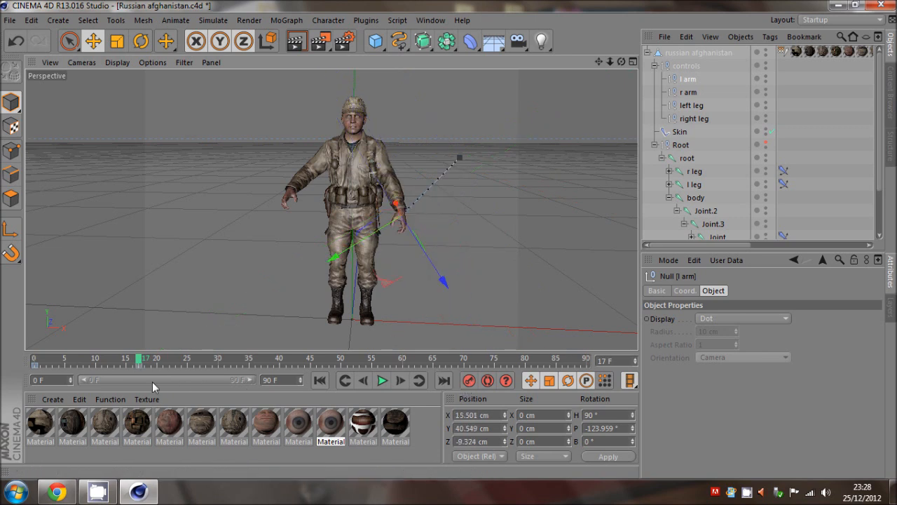
pyautogui.moveTo(139, 360); pyautogui.dragTo(243, 359)
pyautogui.moveTo(386, 292); pyautogui.dragTo(415, 247)
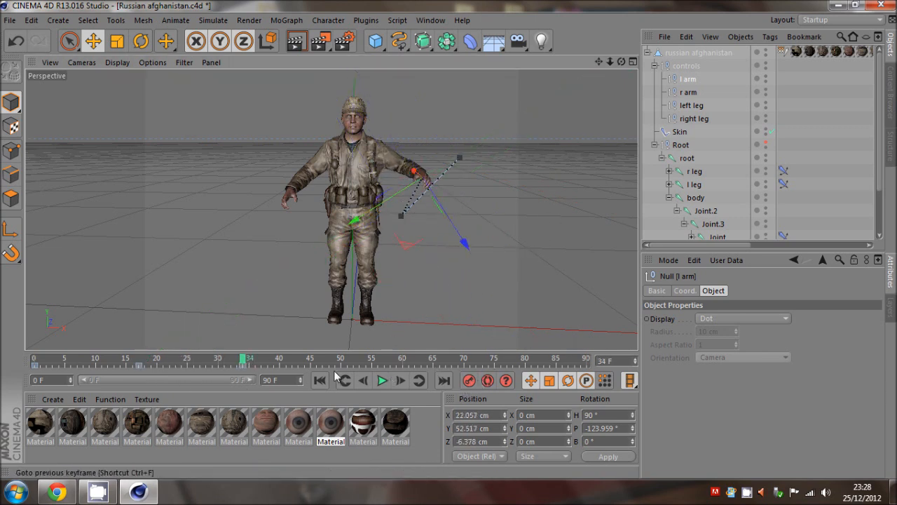
# Delete all keys of the "l arm" goal and lower it at frame 0 to about X 18.9, Y 46.8 cm
pyautogui.moveTo(245, 359); pyautogui.dragTo(40, 363)
pyautogui.click(41, 363)
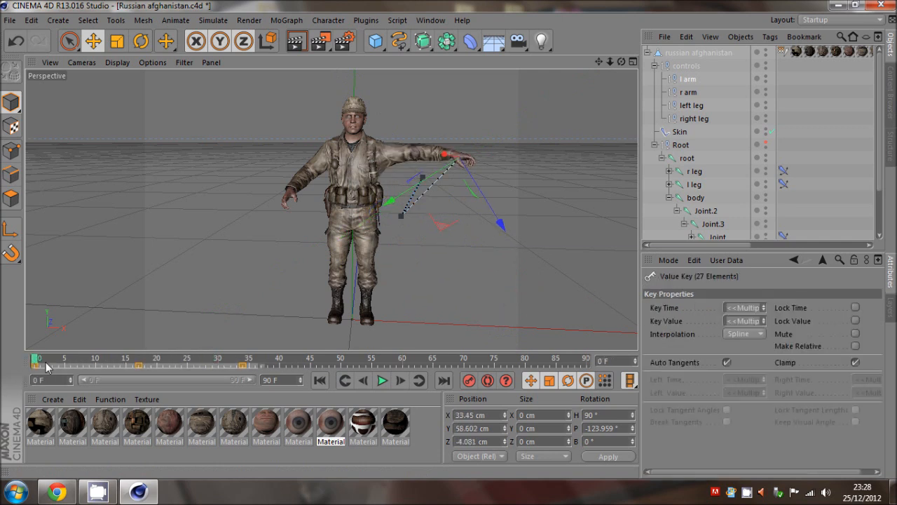
pyautogui.click(37, 369)
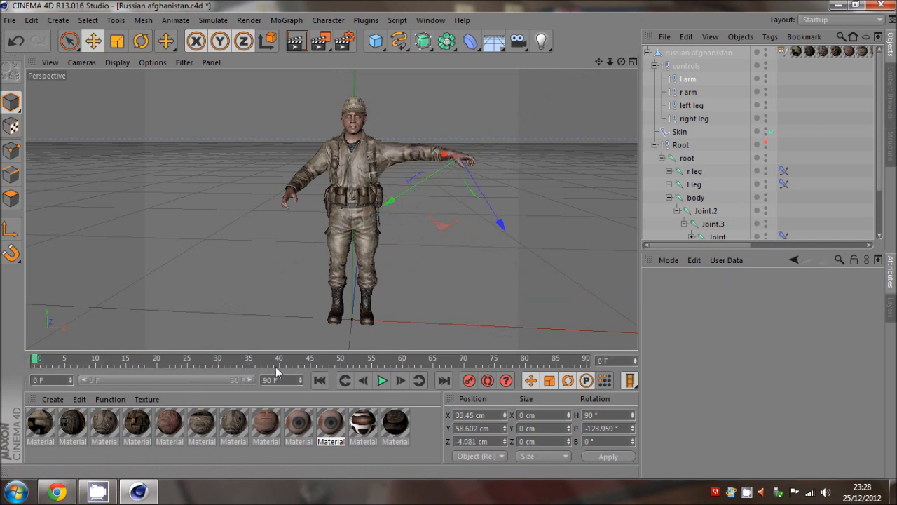
pyautogui.moveTo(503, 179); pyautogui.dragTo(402, 261)
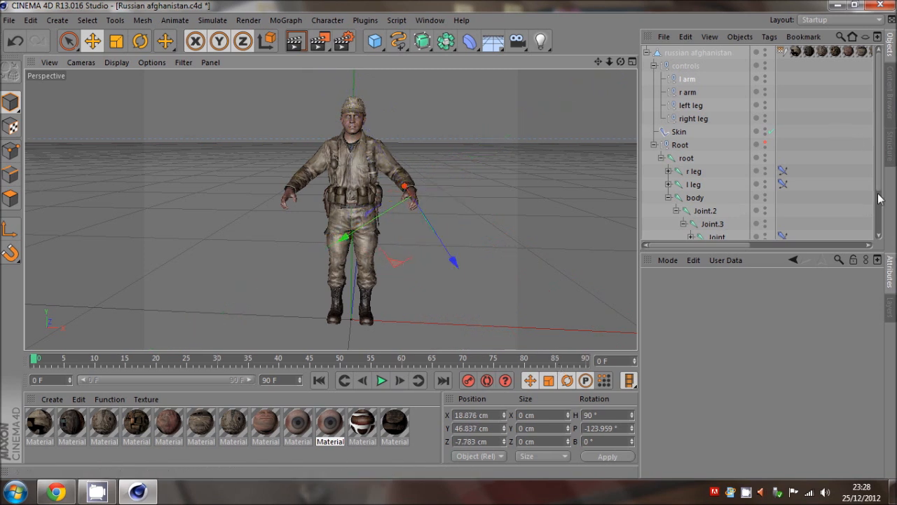
pyautogui.click(851, 201)
# Enable autokeying and pose the "l arm" goal raised sideways at frame 0 and at about X 15.1, Y 50.9 cm at frame 15
pyautogui.click(487, 379)
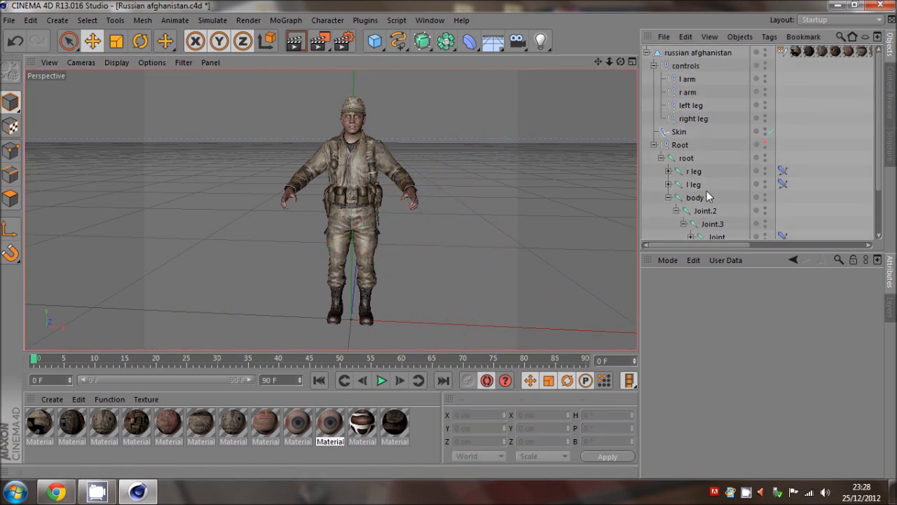
pyautogui.click(687, 80)
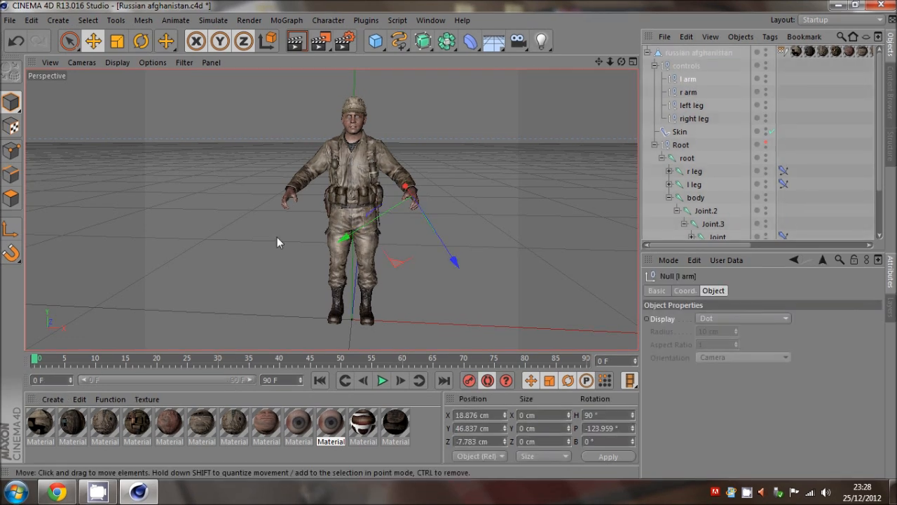
pyautogui.moveTo(34, 359); pyautogui.dragTo(127, 360)
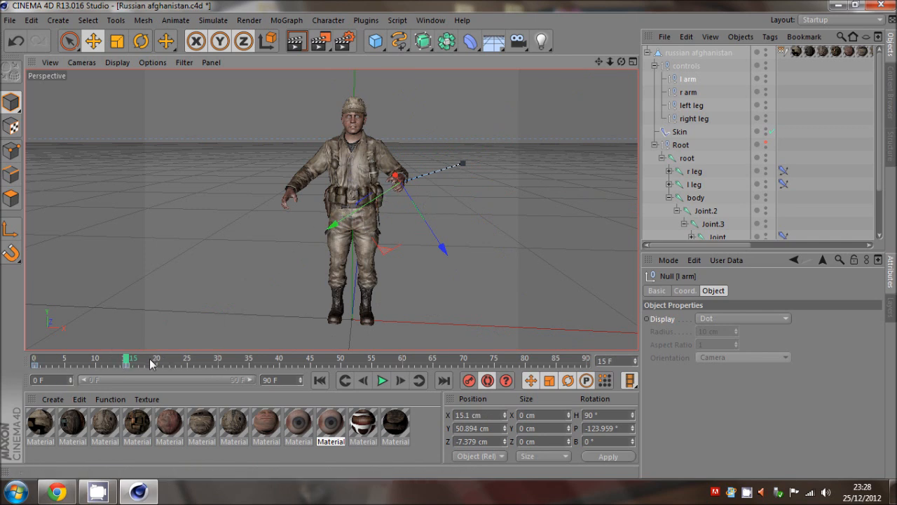
# Move the "l arm" goal across the body to about X -8.6, Y 43.6 cm at frame 28 and scrub through the motion
pyautogui.moveTo(129, 362); pyautogui.dragTo(208, 361)
pyautogui.moveTo(373, 280); pyautogui.dragTo(308, 308)
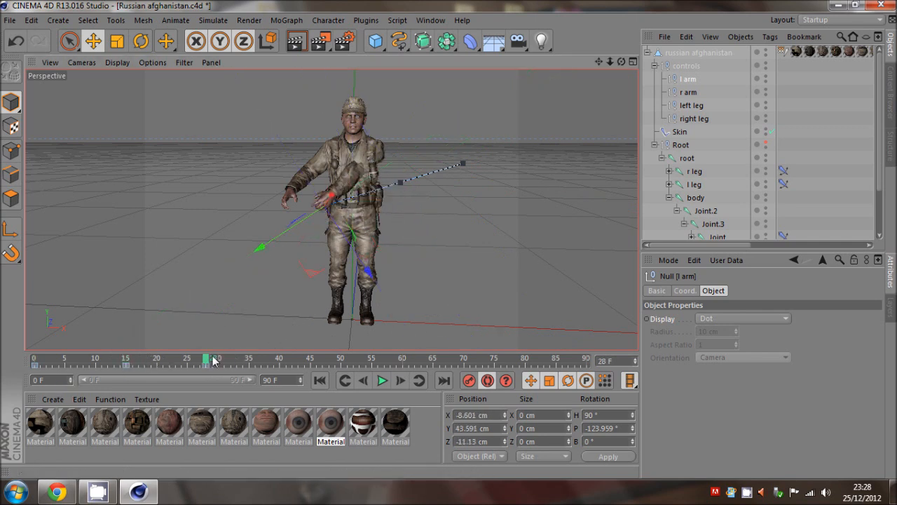
pyautogui.moveTo(210, 360)
pyautogui.mouseDown()
pyautogui.moveTo(43, 361)
pyautogui.moveTo(194, 361)
pyautogui.mouseUp()
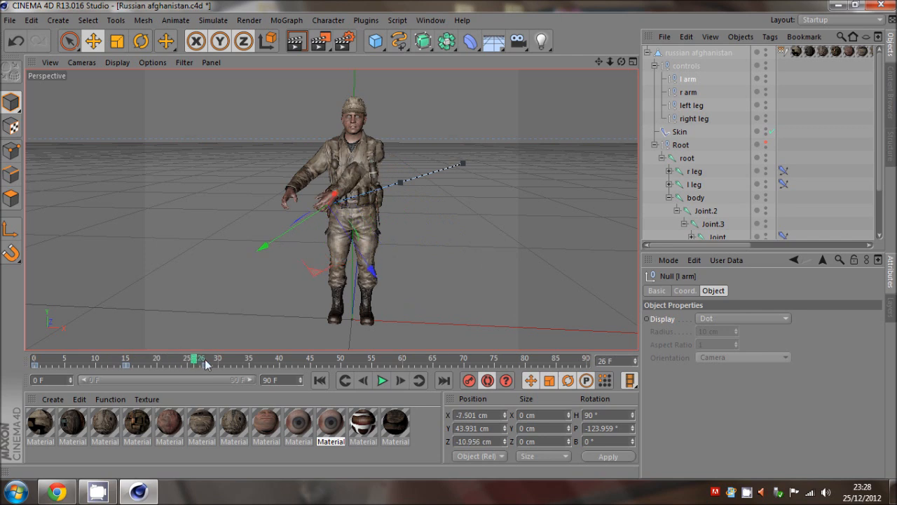
# Delete all autokeyed "l arm" keys, turn off autokeying, and check the cleared timeline back at frame 11
pyautogui.moveTo(133, 369); pyautogui.dragTo(128, 388)
pyautogui.click(230, 365)
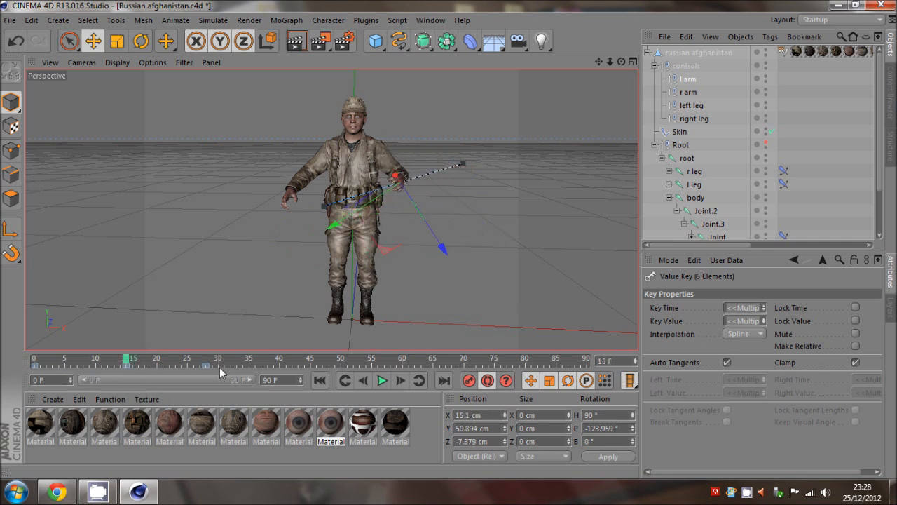
pyautogui.press('Delete')
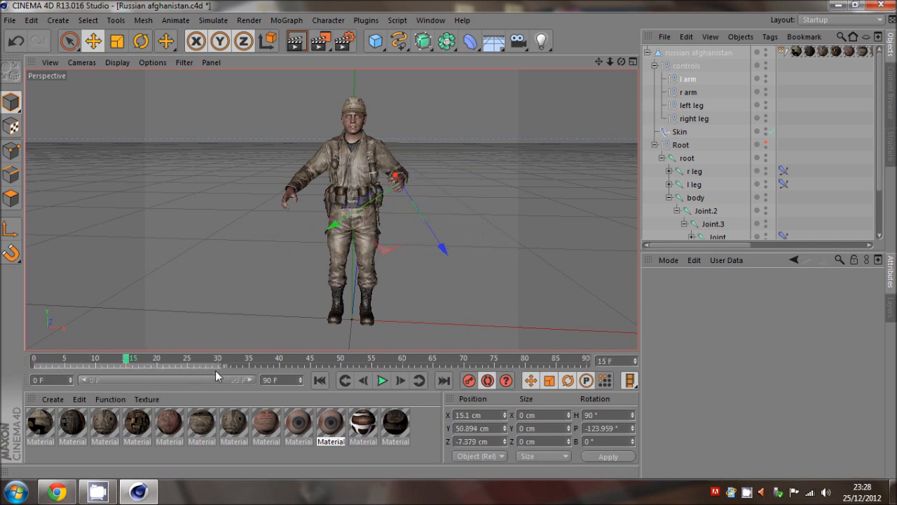
pyautogui.click(250, 367)
pyautogui.click(486, 380)
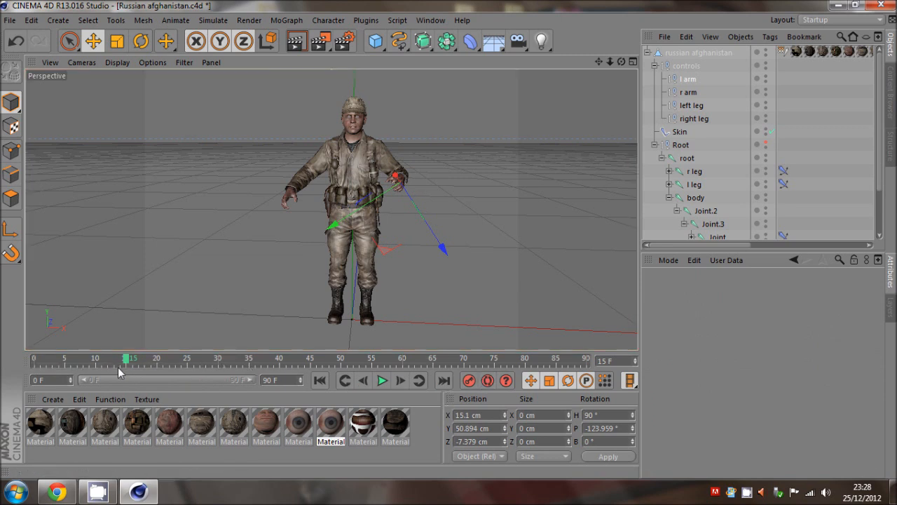
pyautogui.moveTo(126, 358); pyautogui.dragTo(101, 358)
pyautogui.click(694, 134)
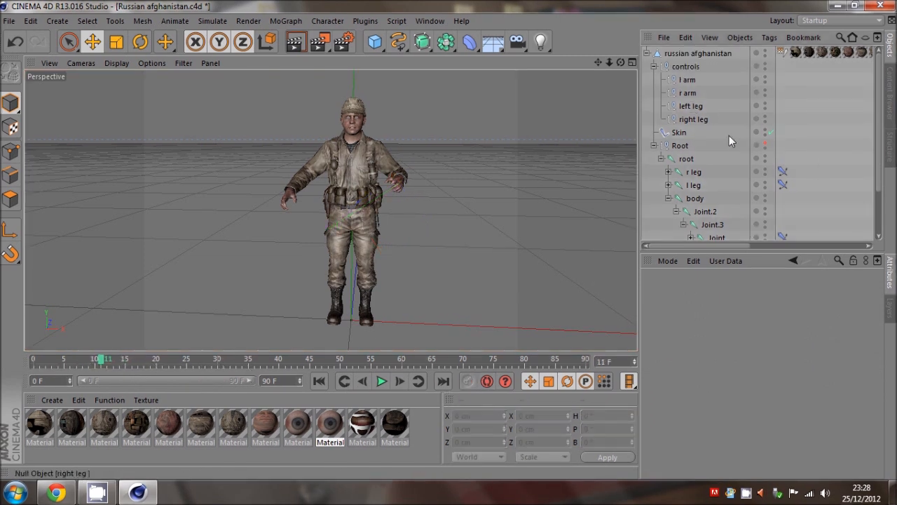
# In the Right view, autokey the "left leg" goal from frame 0 and raise it to about Y 9.4, Z -11.2 cm at frame 10
pyautogui.click(684, 78)
pyautogui.middleClick(605, 64)
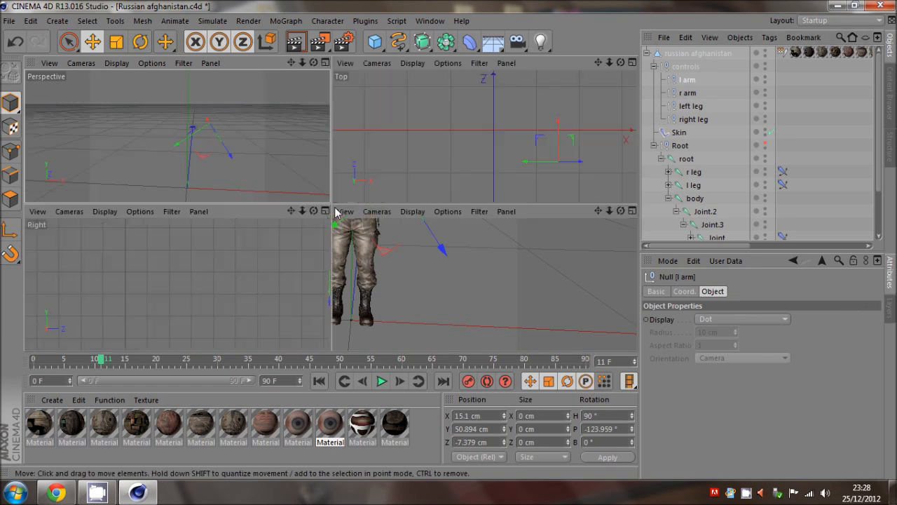
pyautogui.middleClick(224, 298)
pyautogui.moveTo(599, 63); pyautogui.dragTo(451, 240)
pyautogui.click(693, 106)
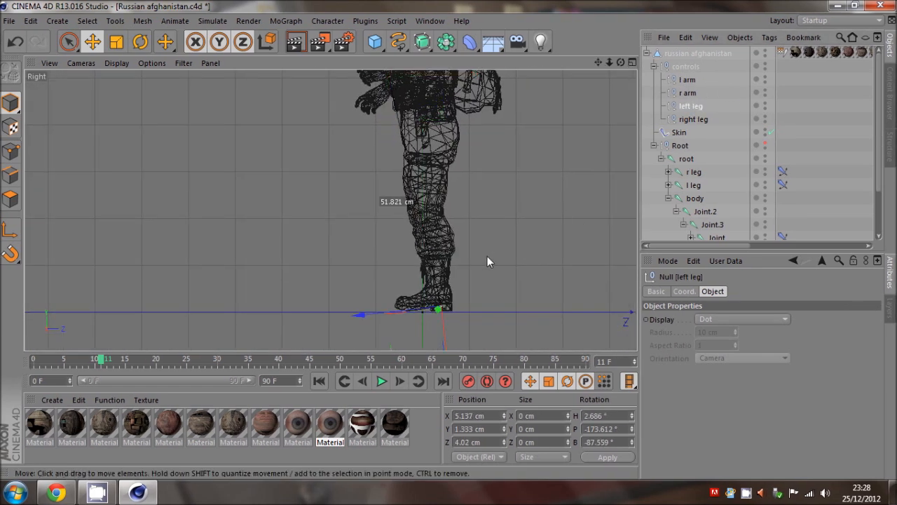
pyautogui.moveTo(103, 360); pyautogui.dragTo(34, 361)
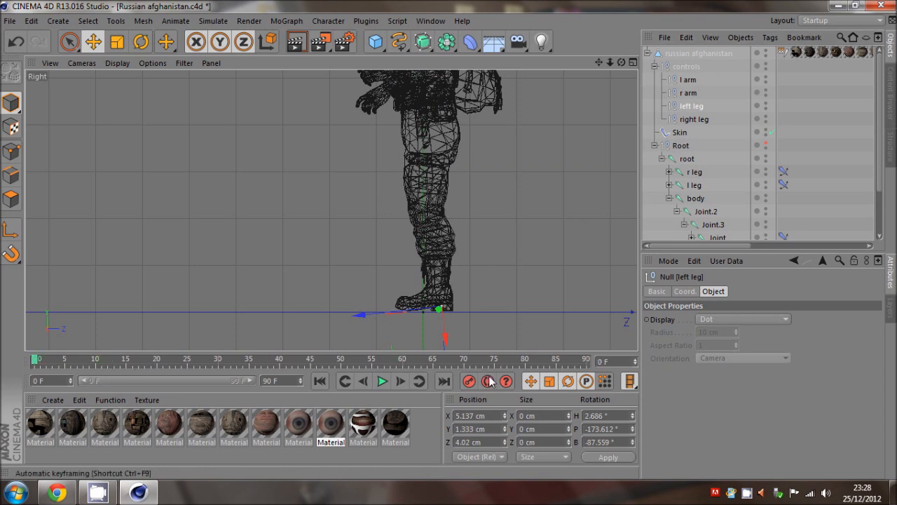
pyautogui.click(488, 380)
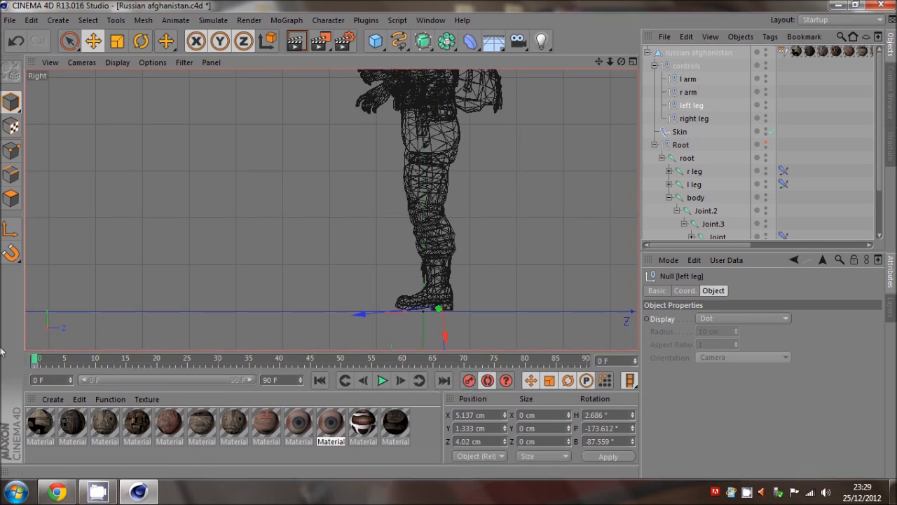
pyautogui.moveTo(37, 361); pyautogui.dragTo(95, 361)
pyautogui.moveTo(417, 332); pyautogui.dragTo(346, 295)
# Lower the "left leg" goal back to the ground at frame 20, at about Y 1.8, Z 4.2 cm
pyautogui.moveTo(101, 360); pyautogui.dragTo(117, 370)
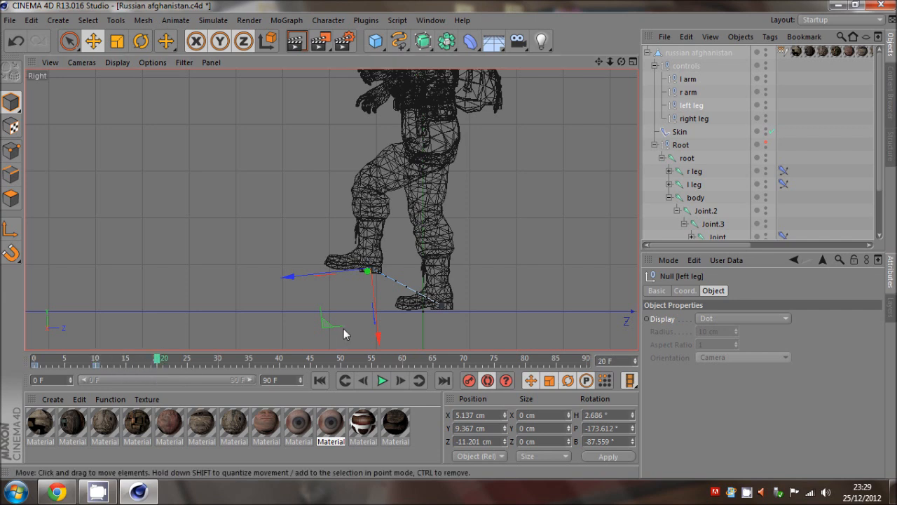
pyautogui.click(674, 160)
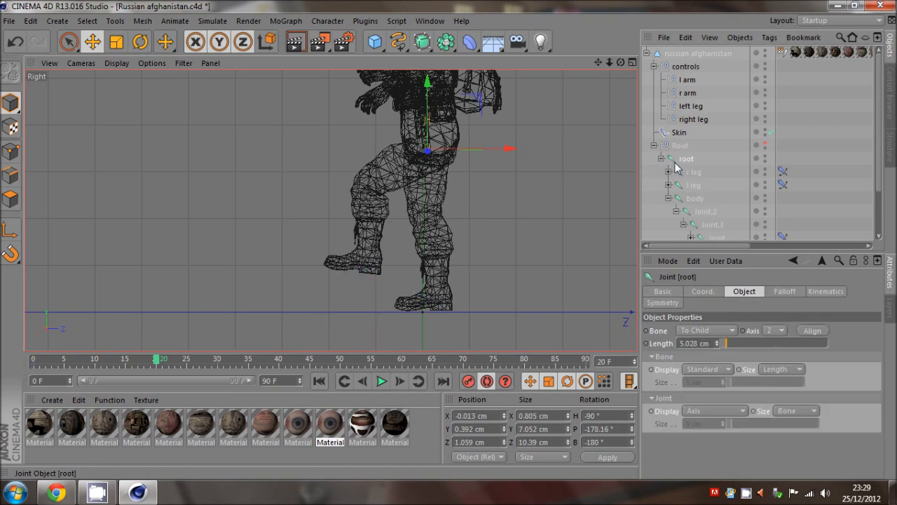
pyautogui.click(691, 106)
pyautogui.moveTo(405, 321); pyautogui.dragTo(449, 241)
# Examine the left leg's keyed motion from the side in the Perspective view, scrubbing back to frame 10
pyautogui.middleClick(177, 211)
pyautogui.middleClick(177, 217)
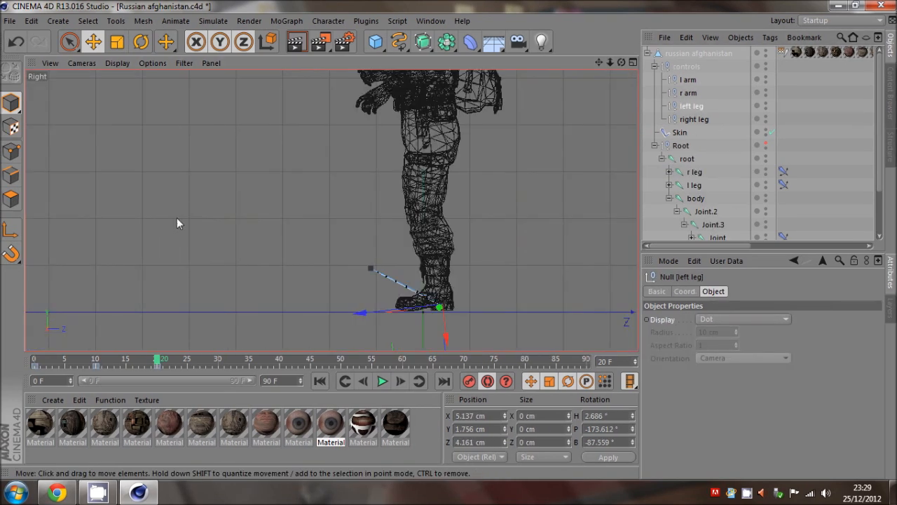
pyautogui.middleClick(177, 216)
pyautogui.middleClick(184, 162)
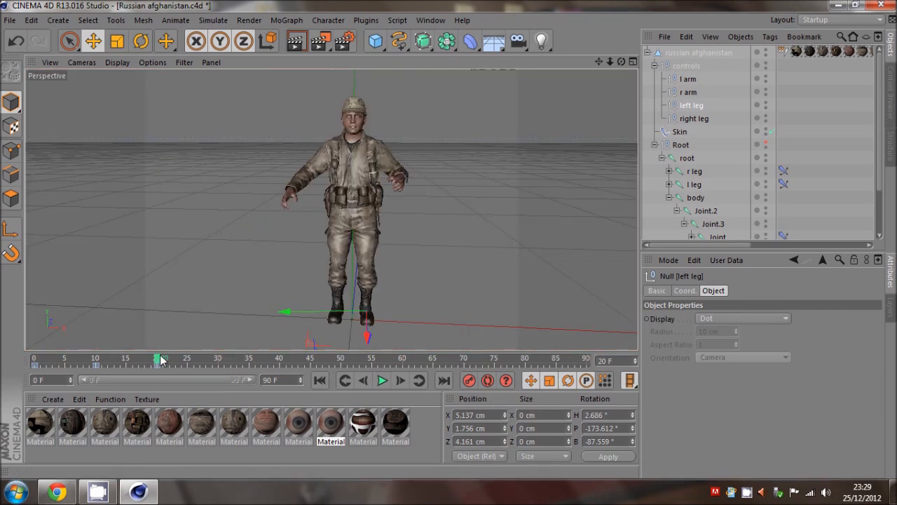
pyautogui.moveTo(161, 356); pyautogui.dragTo(108, 370)
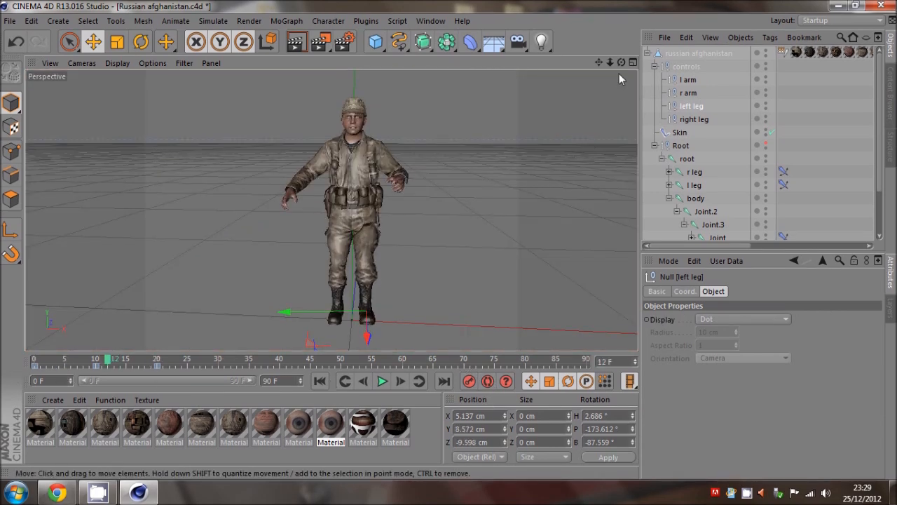
pyautogui.moveTo(621, 62); pyautogui.dragTo(448, 239)
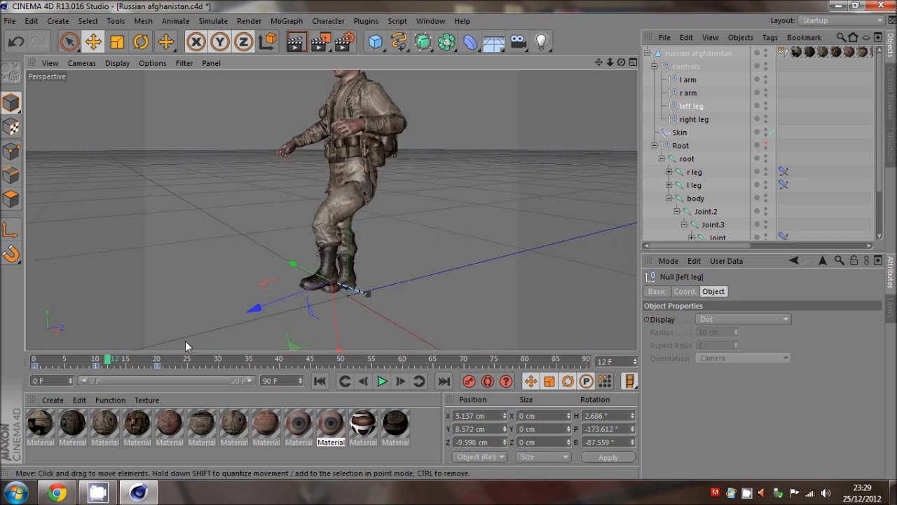
pyautogui.moveTo(109, 364); pyautogui.dragTo(96, 379)
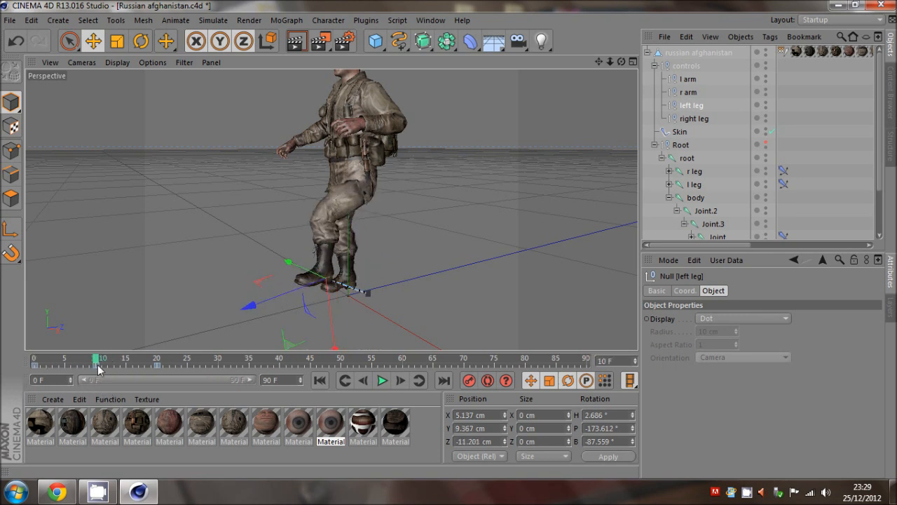
# Move the "left leg" key from frame 20 to frame 50 and copy its frame 10 key to frame 25
pyautogui.click(98, 369)
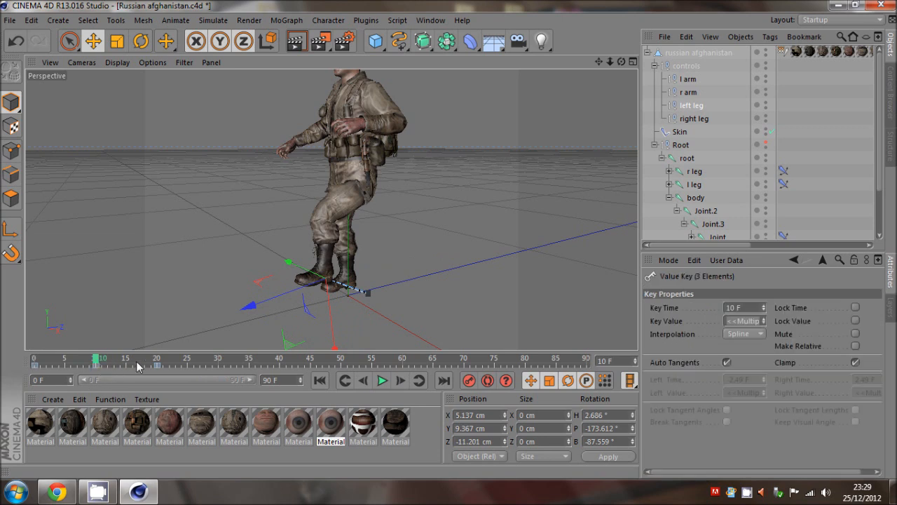
pyautogui.moveTo(157, 367); pyautogui.dragTo(342, 372)
pyautogui.moveTo(96, 361); pyautogui.dragTo(188, 379)
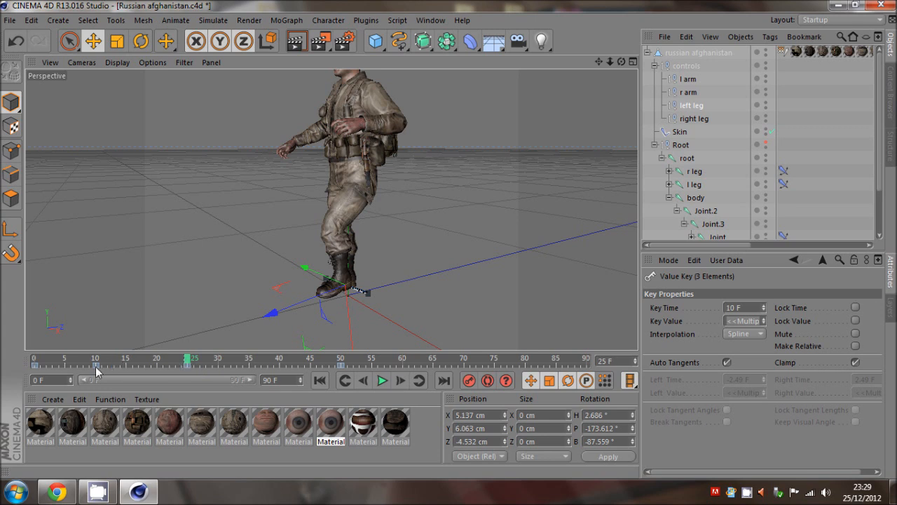
pyautogui.click(187, 367)
pyautogui.hotkey('ctrl', 'z')
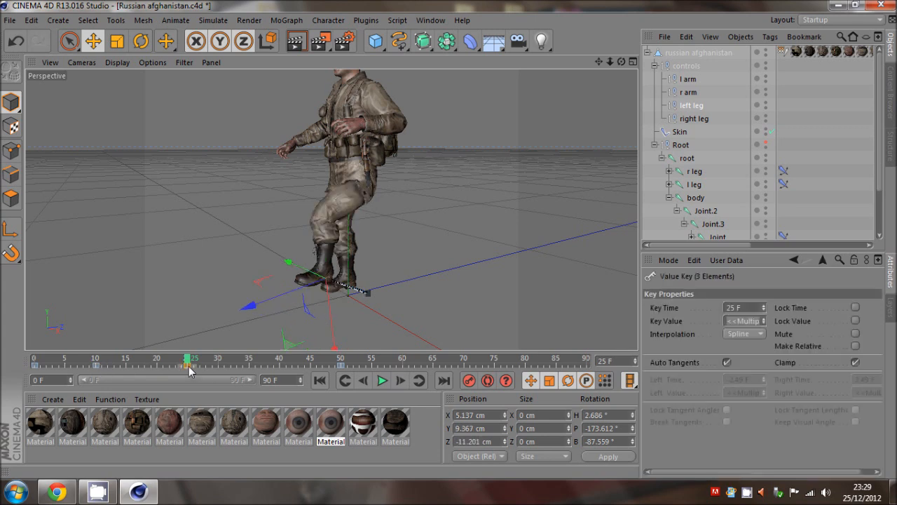
# Compare the keys at frames 10 and 25 and scrub through the held leg pose to frame 58
pyautogui.click(96, 366)
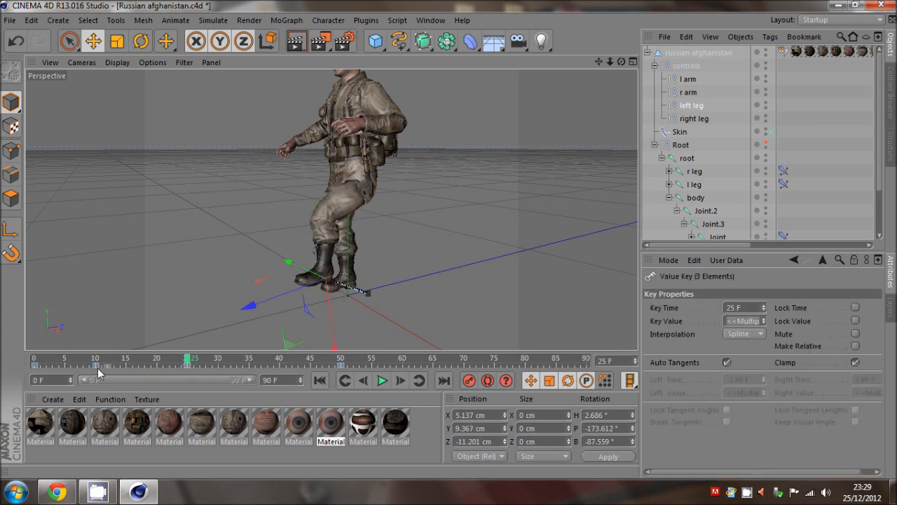
pyautogui.click(187, 366)
pyautogui.moveTo(186, 359); pyautogui.dragTo(105, 391)
pyautogui.moveTo(183, 387); pyautogui.dragTo(399, 390)
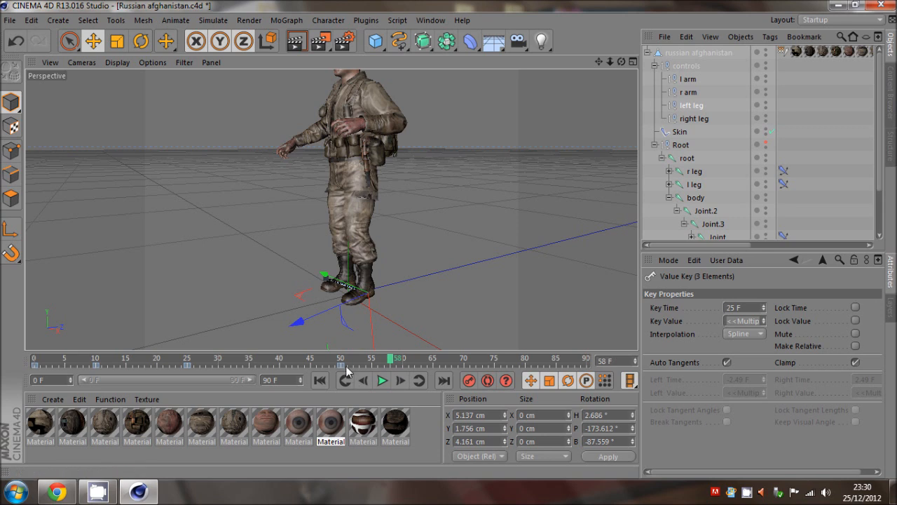
# Delete all keys of the "left leg" goal, turn off autokeying, and deselect the goal
pyautogui.doubleClick(35, 367)
pyautogui.press('Delete')
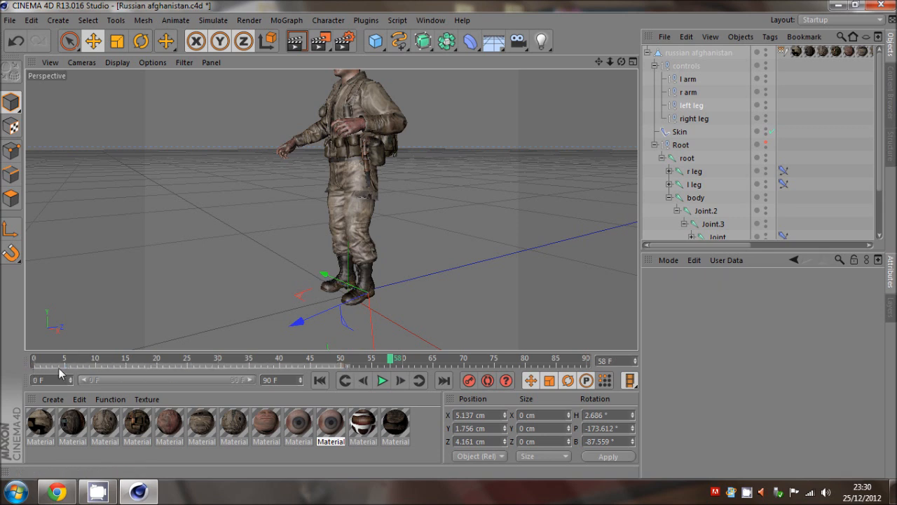
pyautogui.click(850, 198)
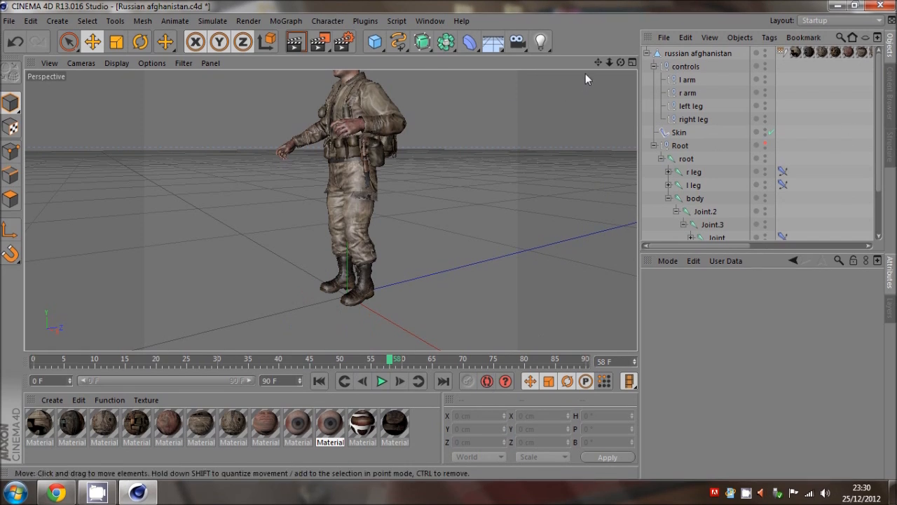
# Enable autokeying and rotate the head joint, the last "Joint.4", to about H -31.1°, P -76°, B -15.9° at frame 3
pyautogui.moveTo(598, 63); pyautogui.dragTo(667, 188)
pyautogui.scroll(-2, 697, 215)
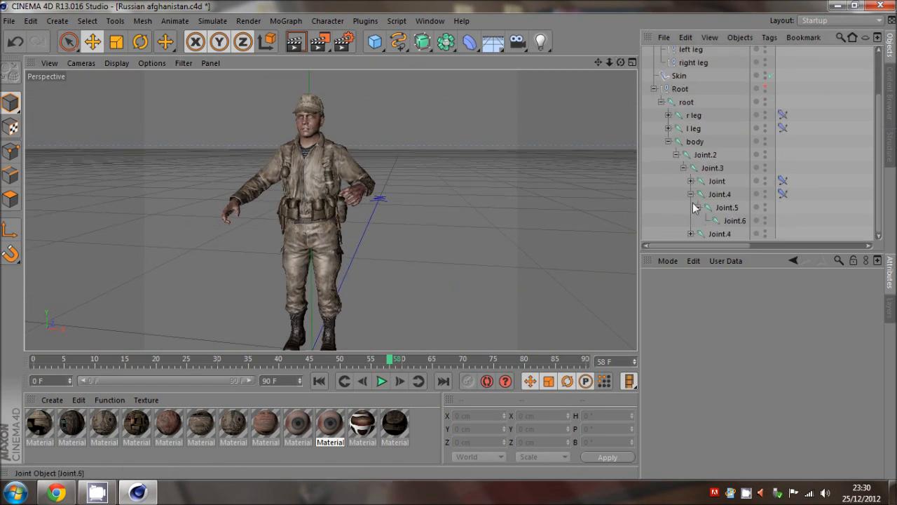
pyautogui.click(691, 194)
pyautogui.click(713, 234)
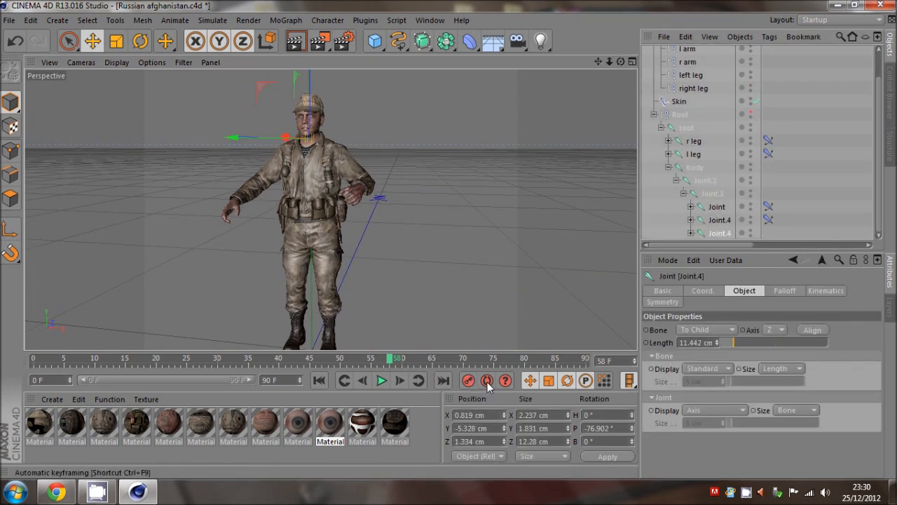
pyautogui.moveTo(390, 359); pyautogui.dragTo(54, 379)
pyautogui.press('r')
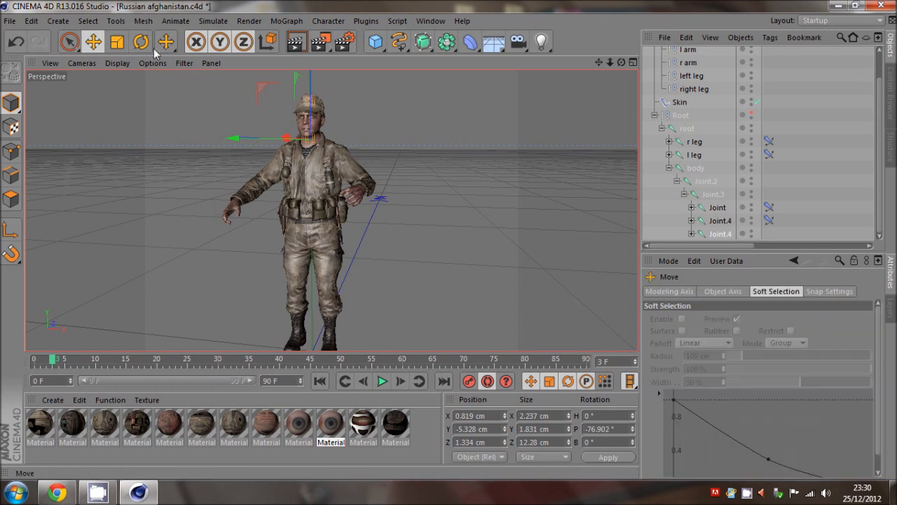
pyautogui.moveTo(314, 166); pyautogui.dragTo(327, 167)
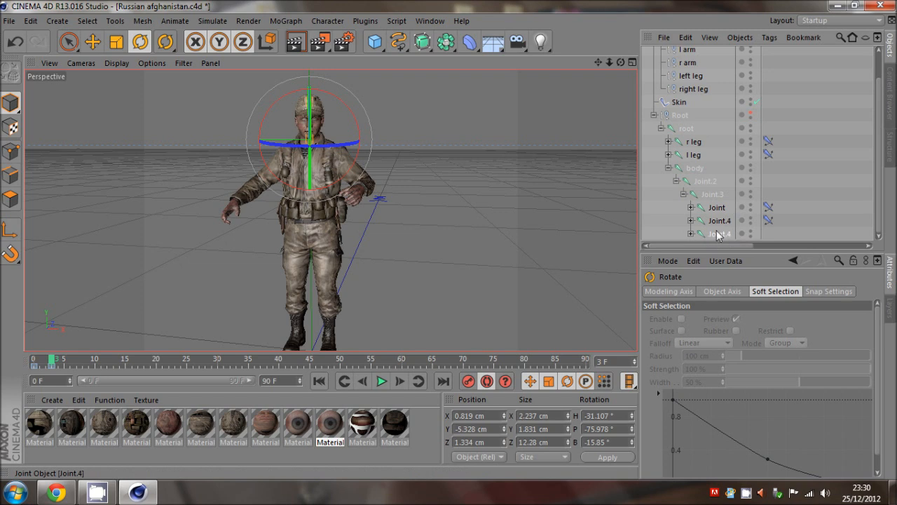
pyautogui.click(685, 74)
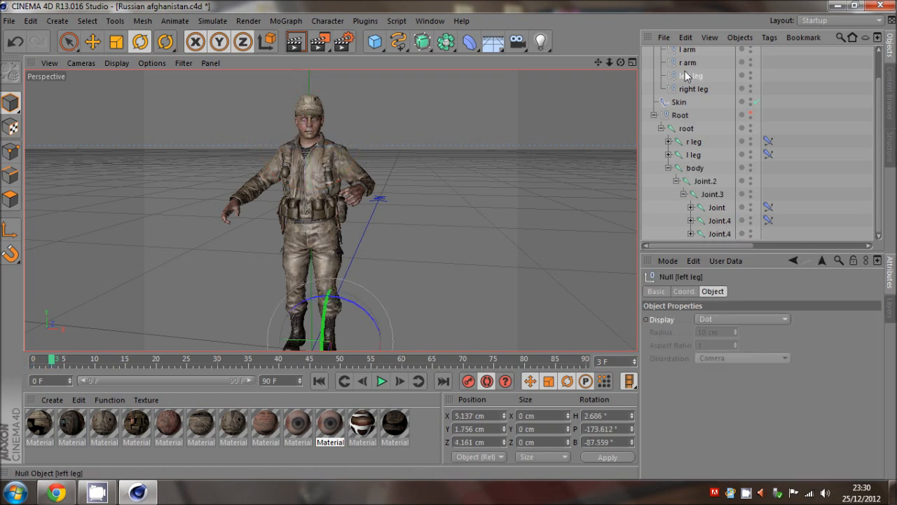
pyautogui.click(94, 46)
pyautogui.click(137, 47)
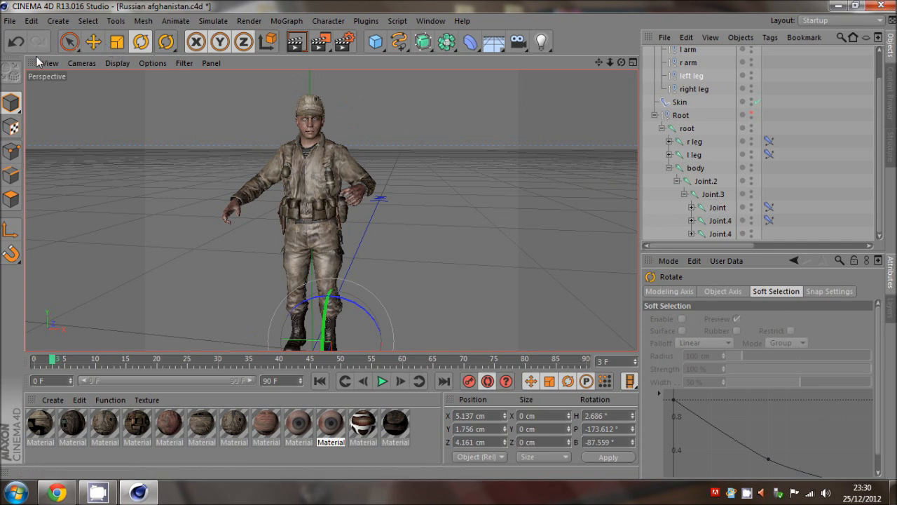
# Key head turns on the head joint at frames 13, 28 and 50, ending at about H -27.8°, P -76.1°, B -67.1°
pyautogui.click(729, 234)
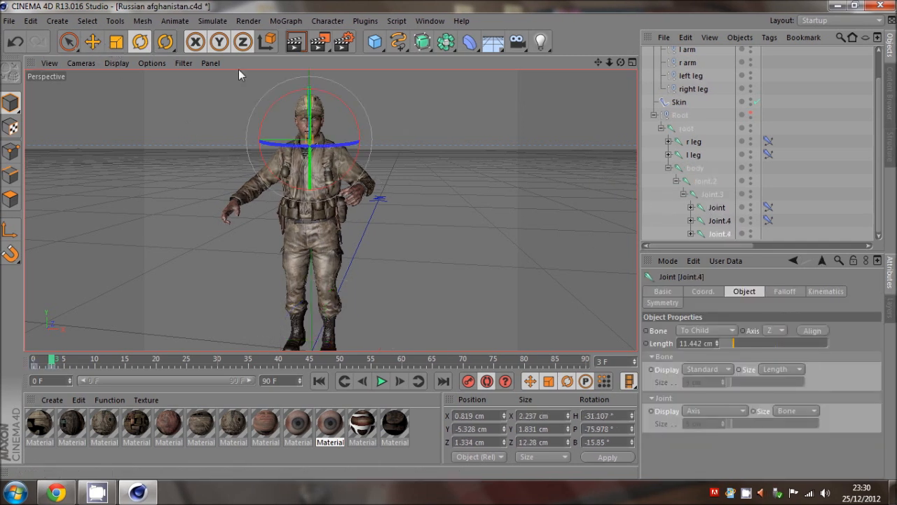
pyautogui.click(115, 359)
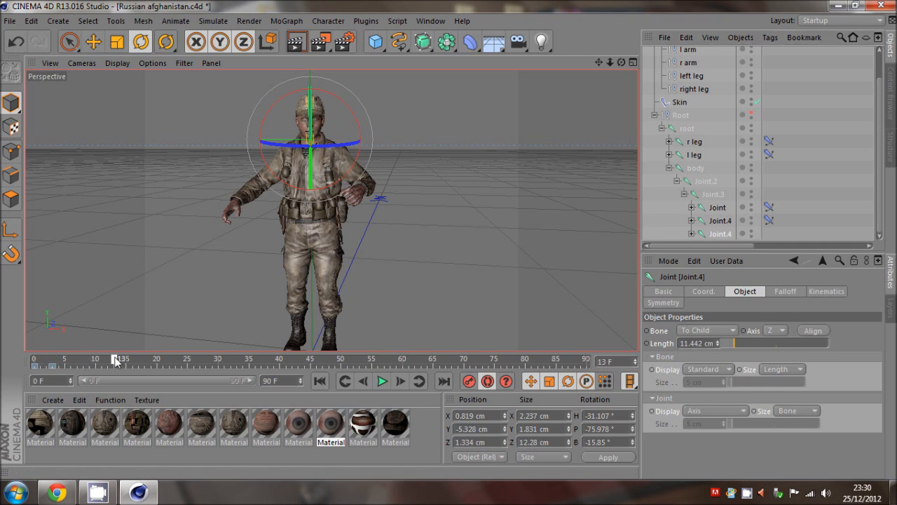
pyautogui.moveTo(328, 126); pyautogui.dragTo(288, 167)
pyautogui.click(206, 359)
pyautogui.click(340, 359)
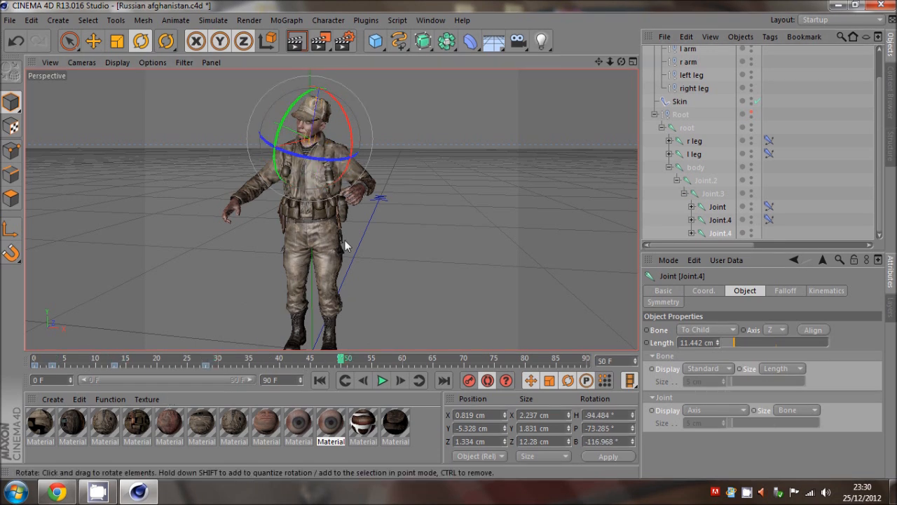
pyautogui.moveTo(342, 153); pyautogui.dragTo(284, 149)
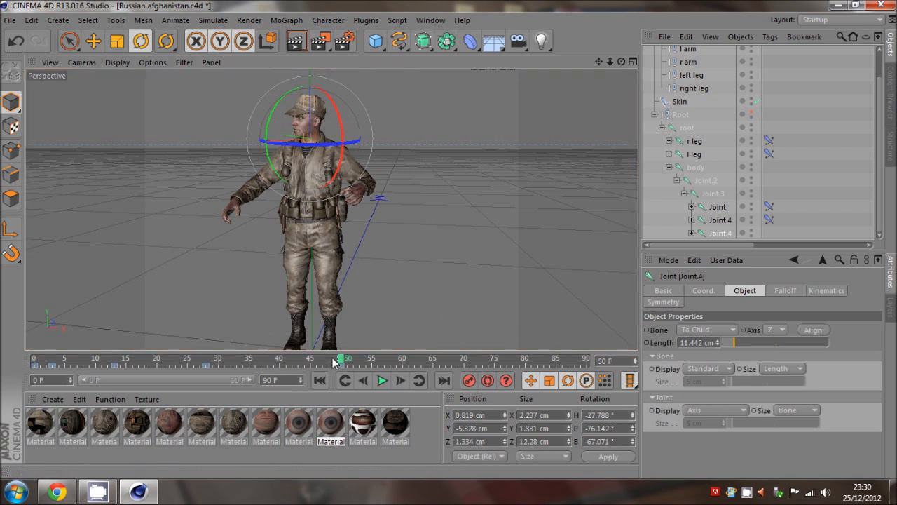
# Delete all head joint keys, turn off autokeying, and rotate the head to face forward at about B -23.7°
pyautogui.moveTo(66, 370); pyautogui.dragTo(43, 379)
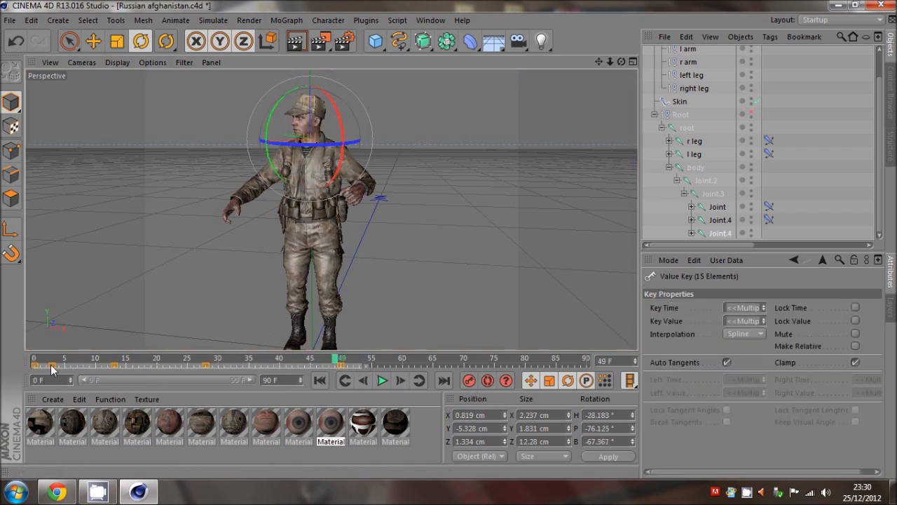
pyautogui.click(334, 372)
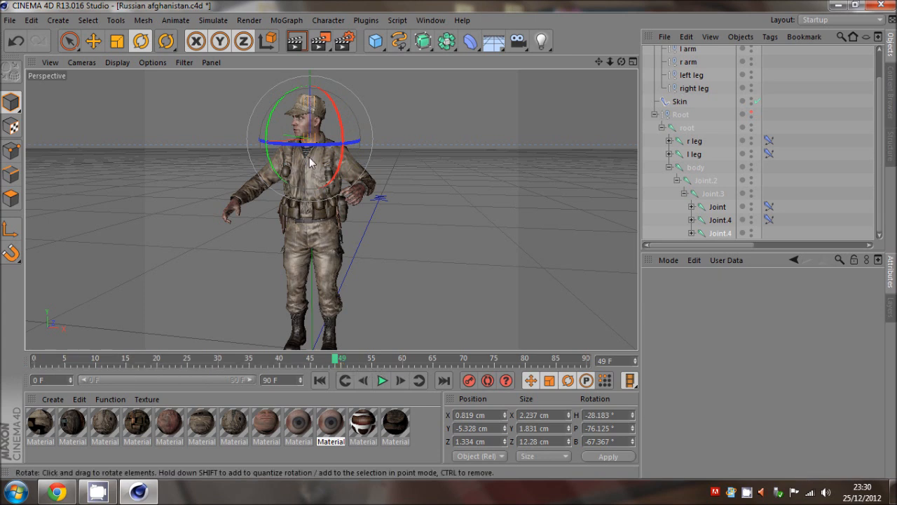
pyautogui.moveTo(307, 153); pyautogui.dragTo(375, 159)
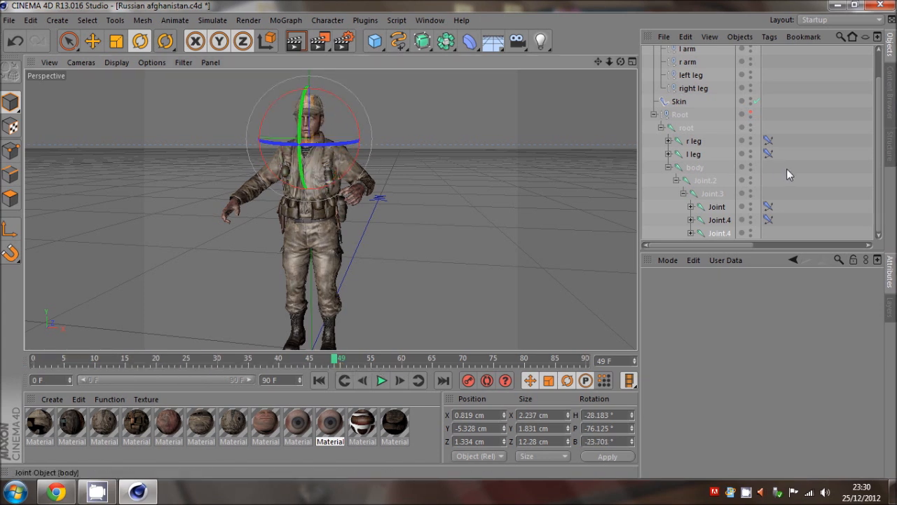
# Deselect the head joint and save the scene with the cleared animation
pyautogui.click(786, 175)
pyautogui.click(9, 20)
pyautogui.click(28, 128)
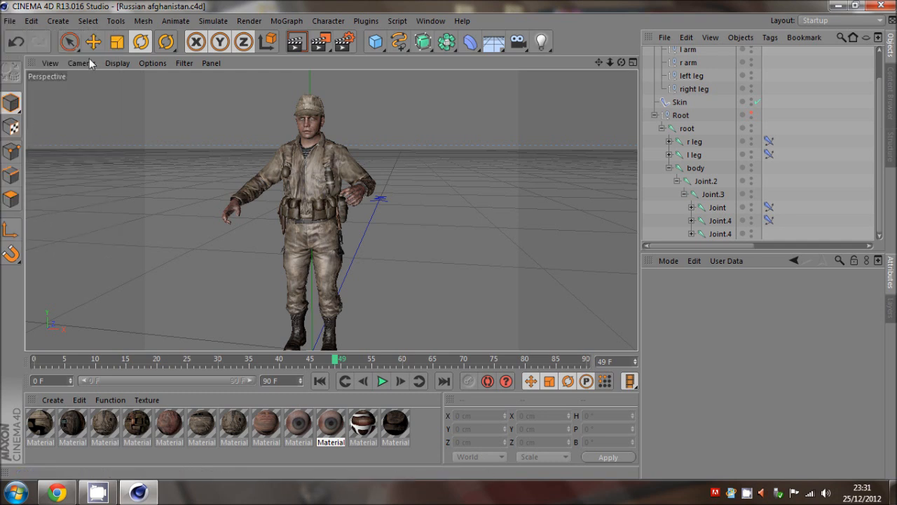
# Switch to the Move tool, collapse the "russian afghanistan" hierarchy, and save the scene again
pyautogui.press('e')
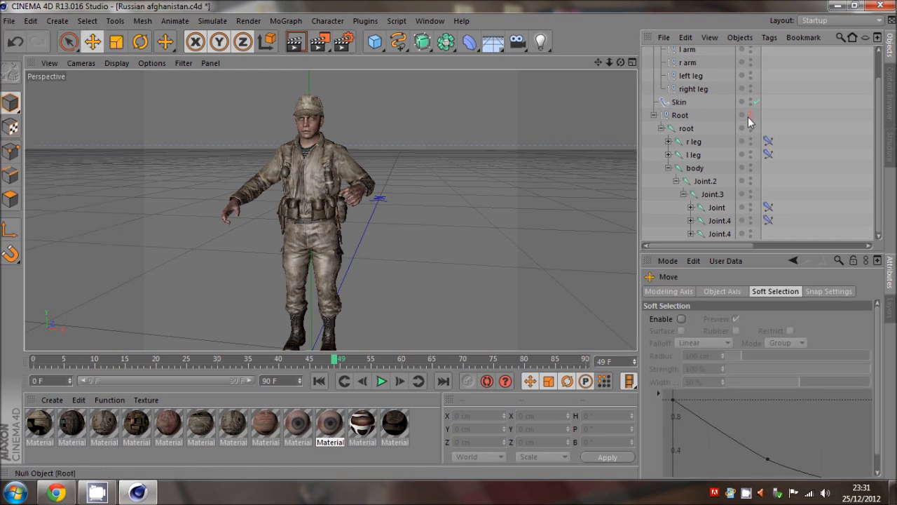
pyautogui.scroll(2, 748, 145)
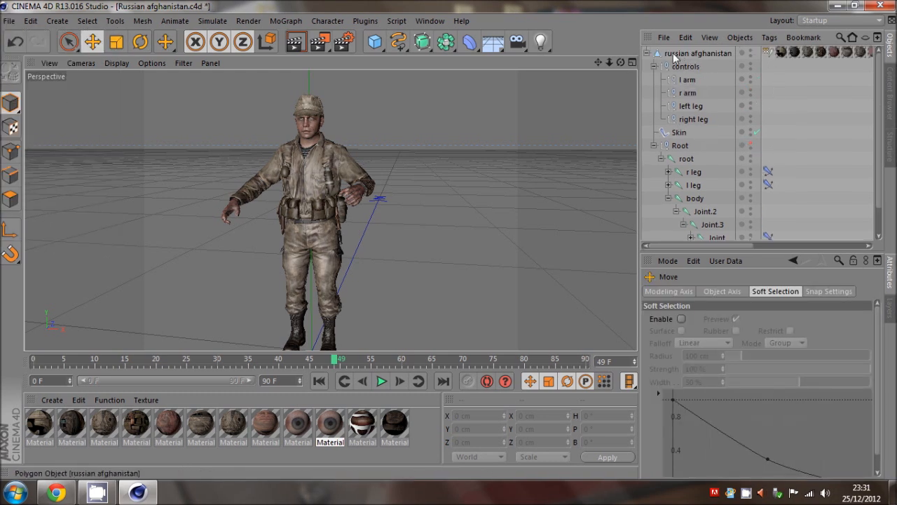
pyautogui.click(646, 54)
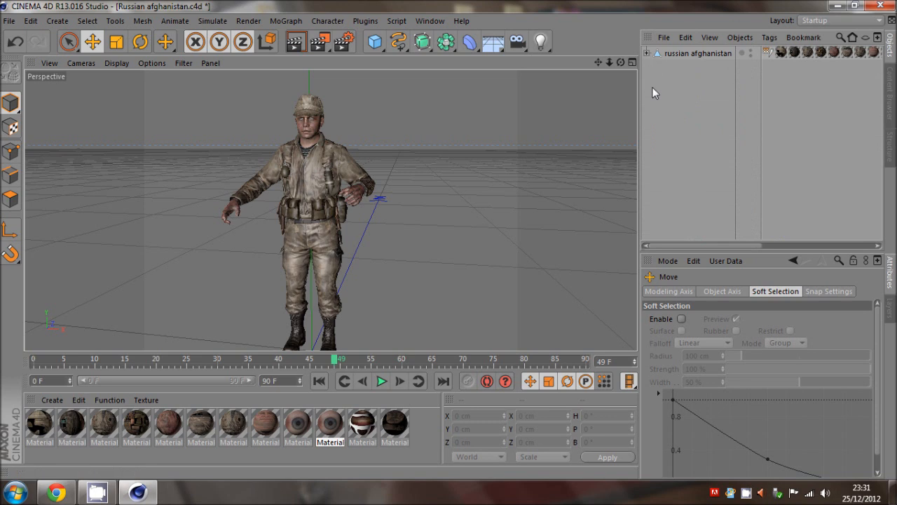
pyautogui.click(10, 21)
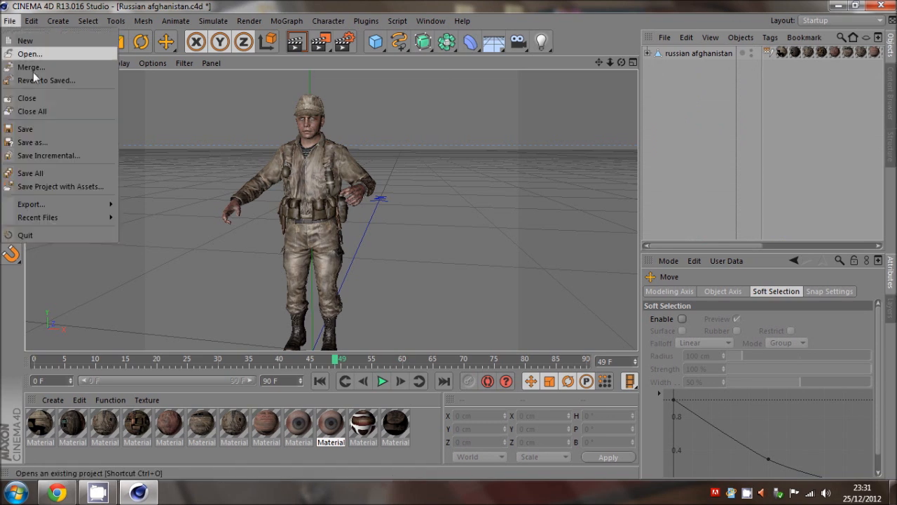
pyautogui.click(37, 128)
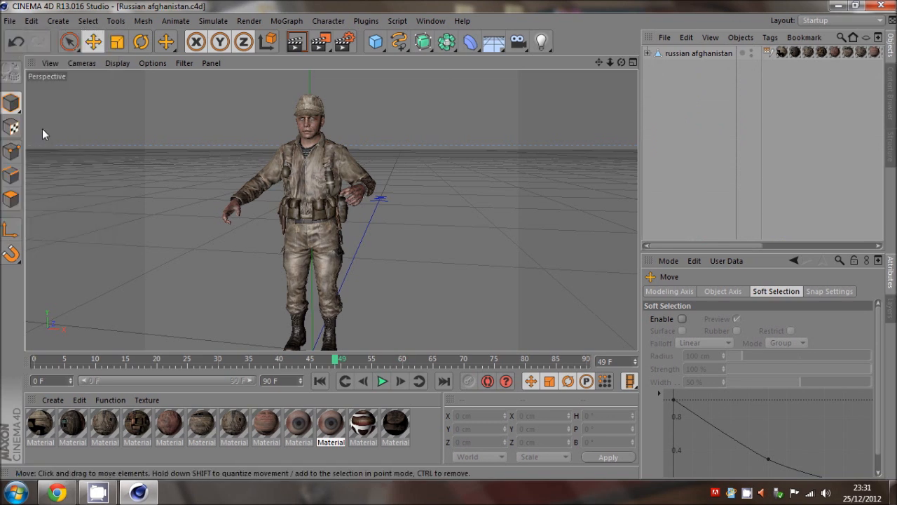